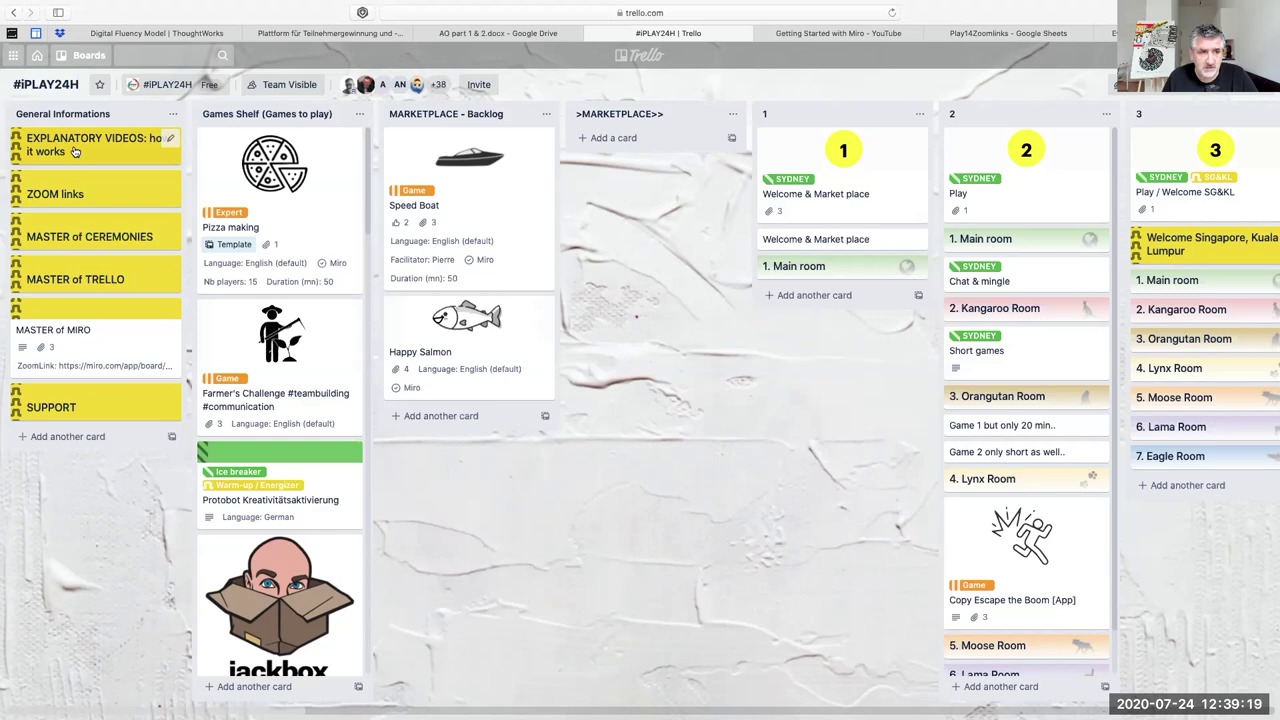
Step: Read through the 'EXPLANATORY VIDEOS: how it works' card, then close it
left_click(76, 151)
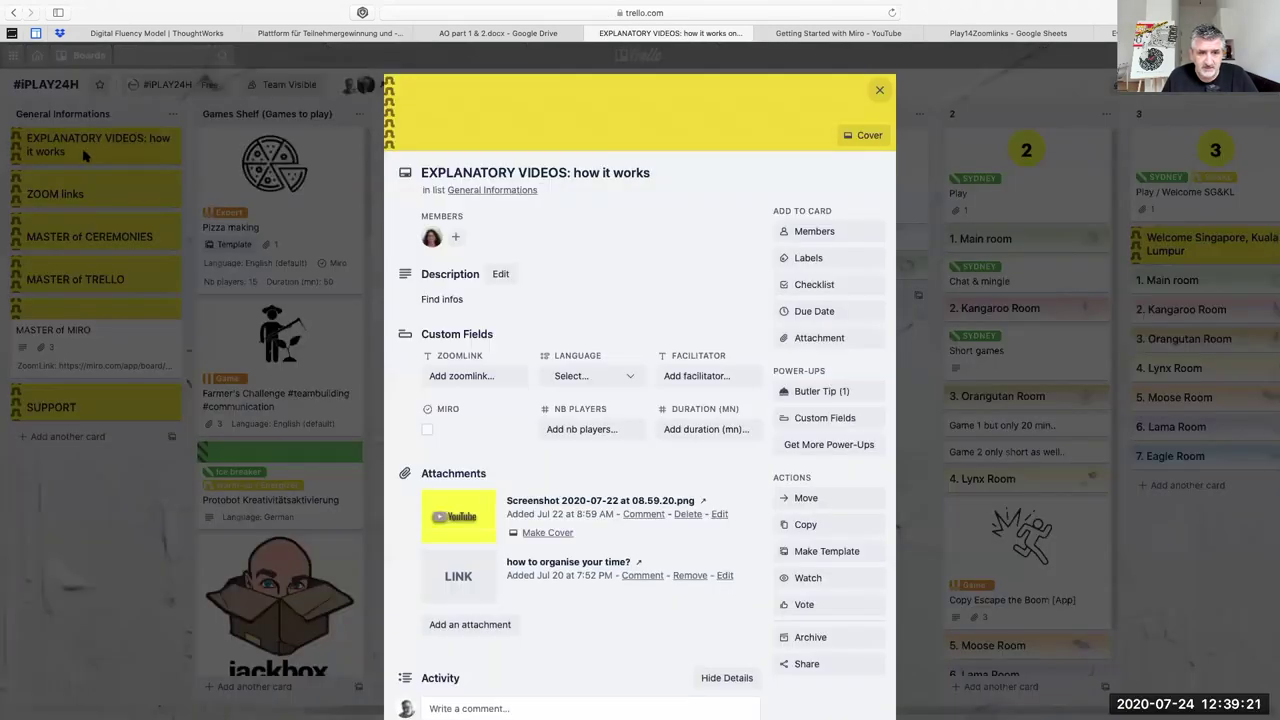
scroll(528, 484, "down", 2)
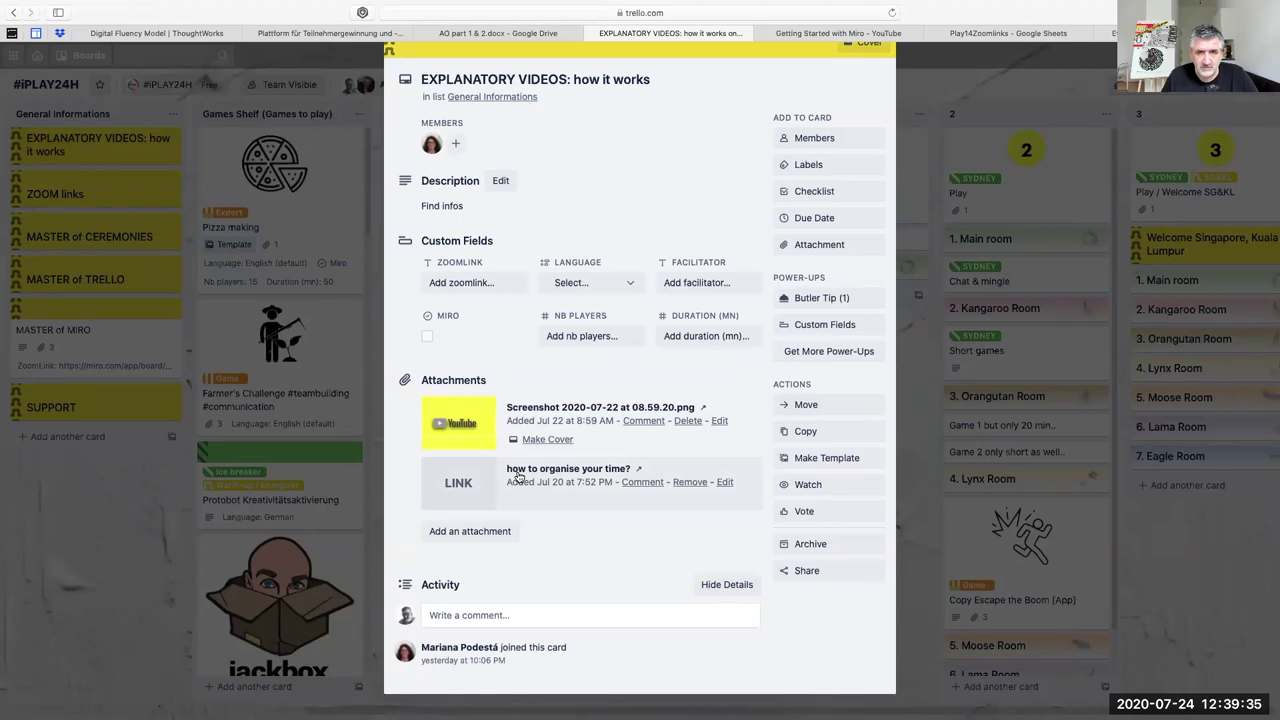
scroll(518, 477, "up", 3)
key("Escape")
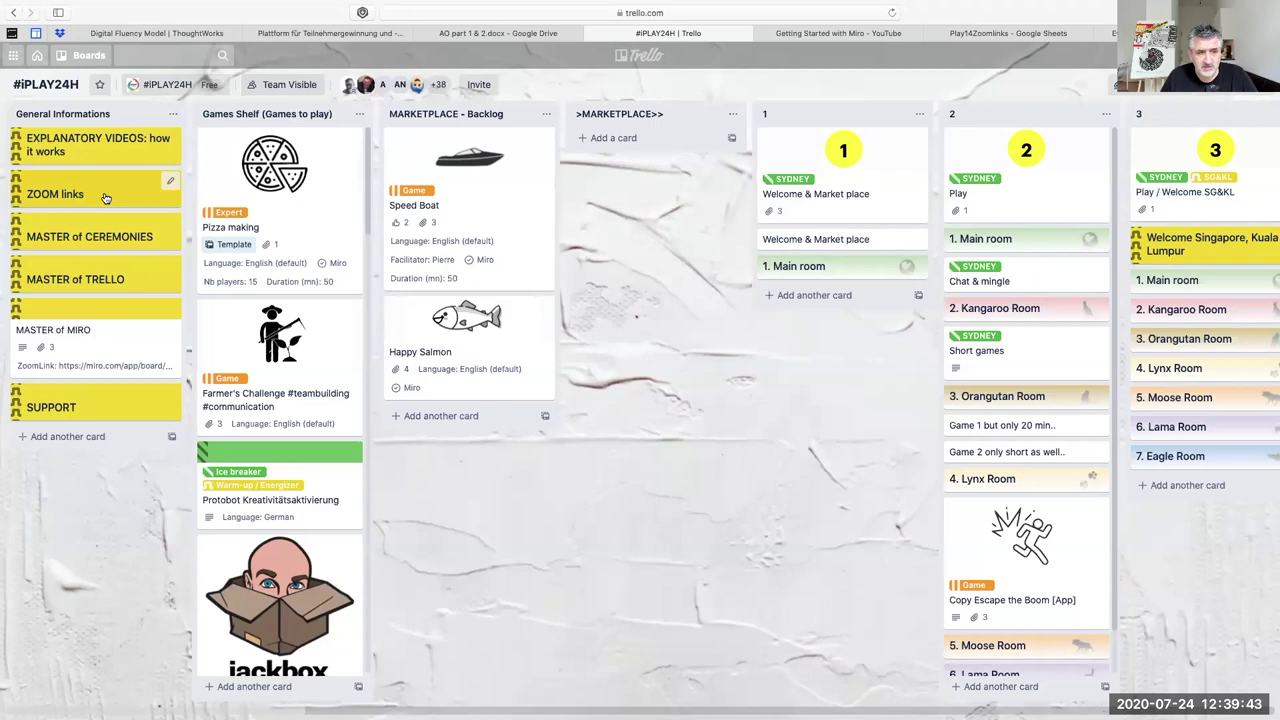
mouse_move(94, 279)
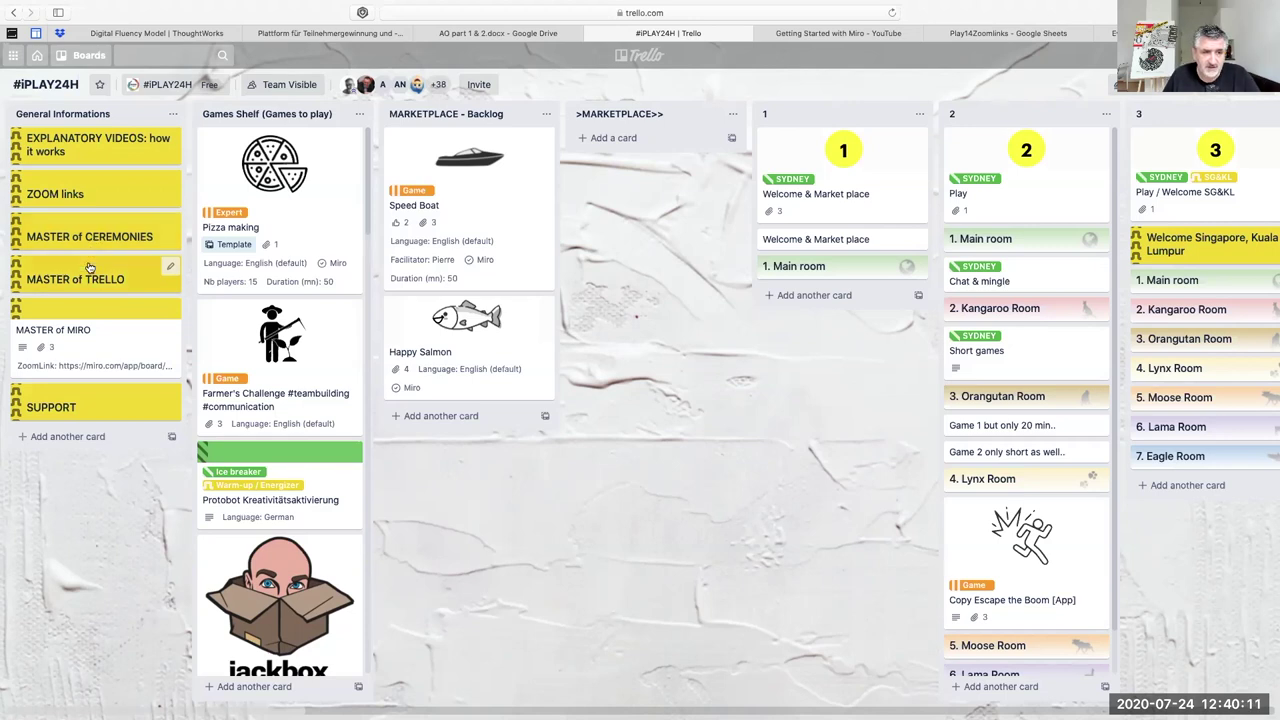
Step: View the SUPPORT card's details, then close them
scroll(88, 270, "right", 2)
scroll(86, 279, "left", 2)
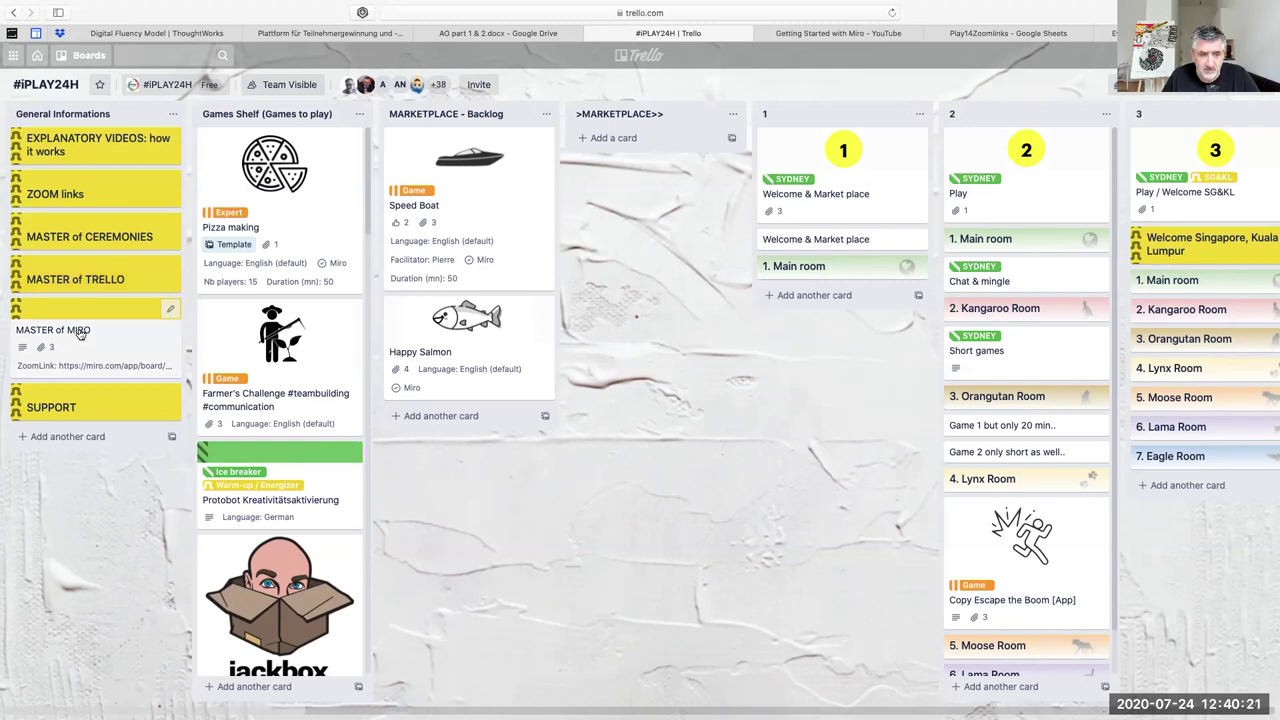
left_click(84, 408)
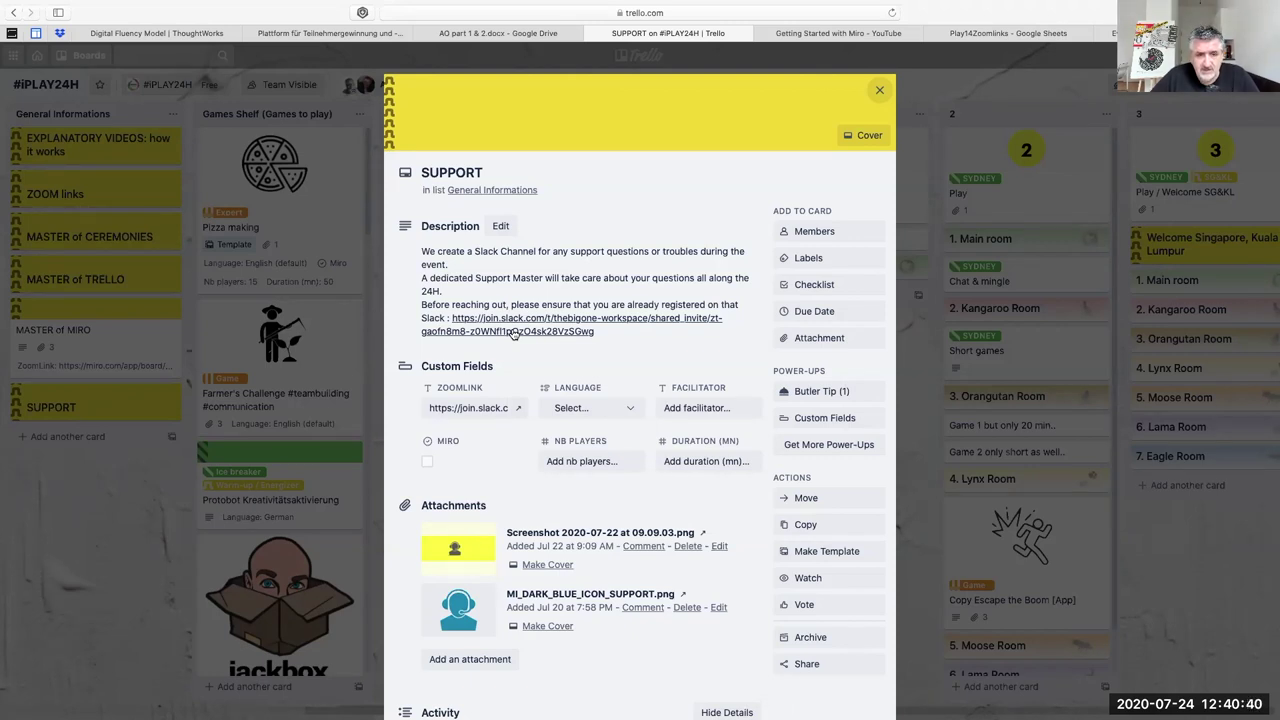
left_click(268, 172)
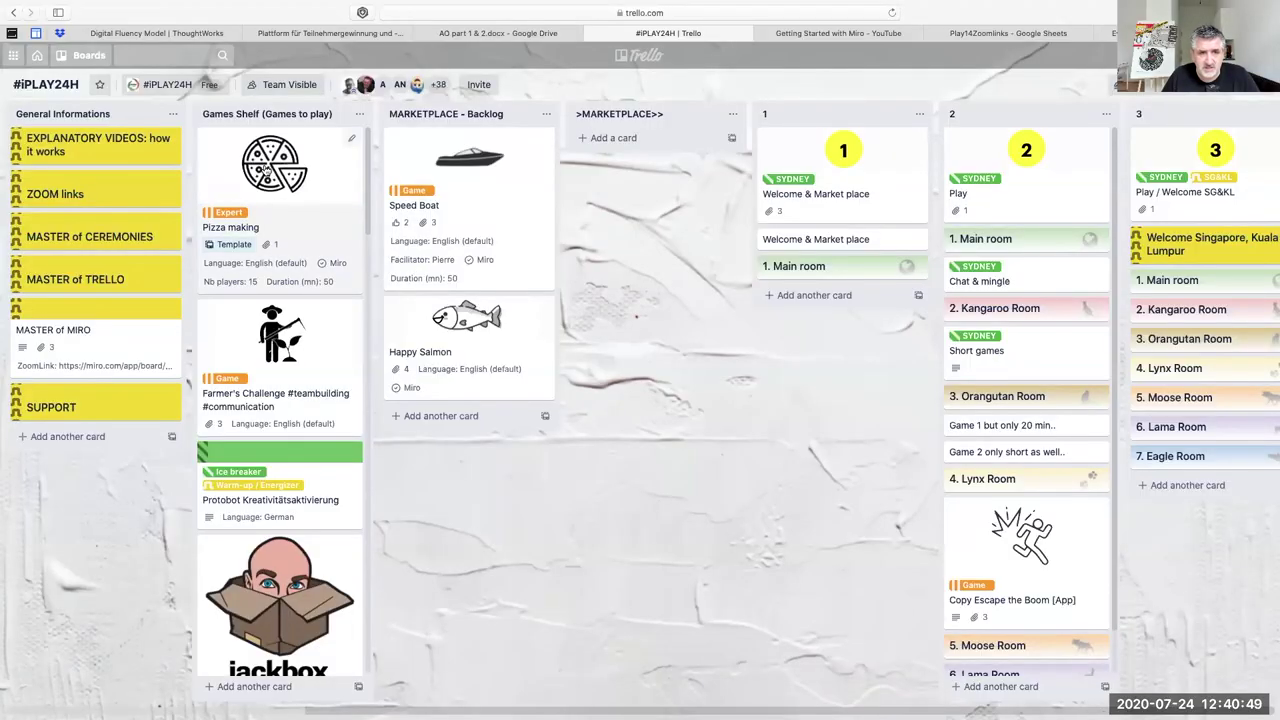
Step: Scroll down and up through the cards in the first lists
scroll(268, 172, "down", 5)
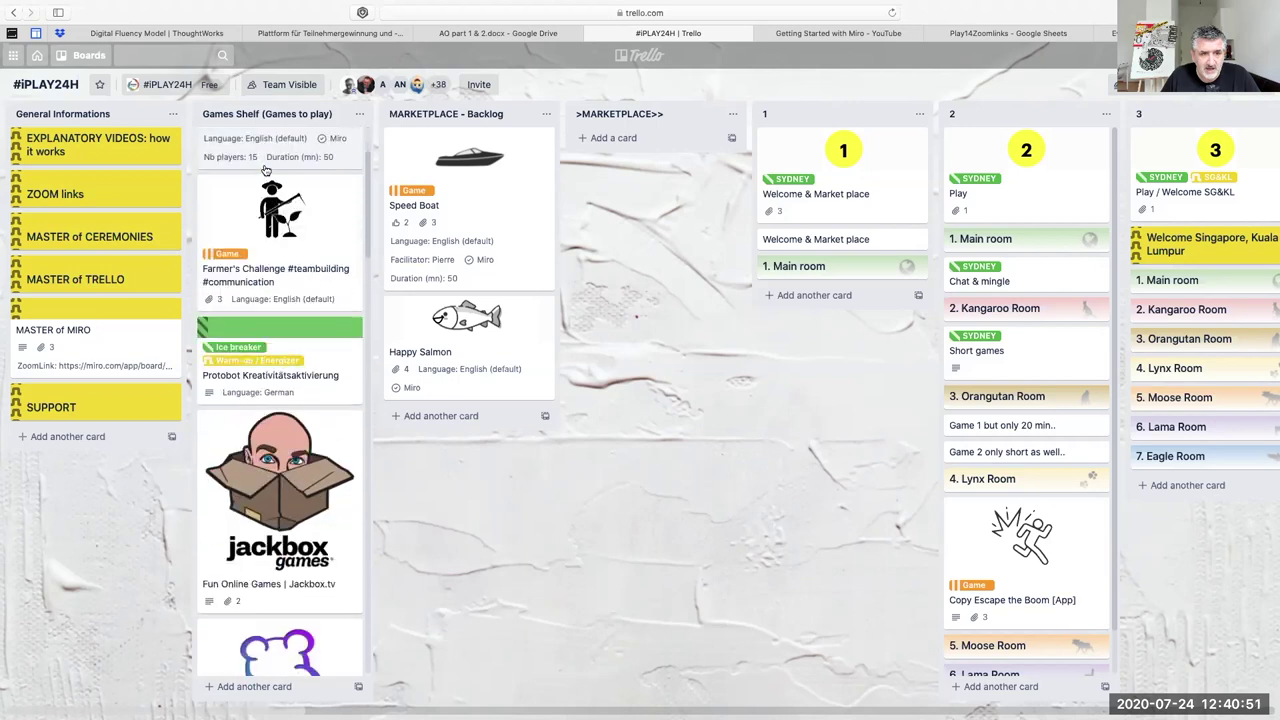
scroll(268, 172, "down", 5)
scroll(266, 171, "down", 5)
scroll(264, 170, "down", 5)
scroll(265, 171, "down", 2)
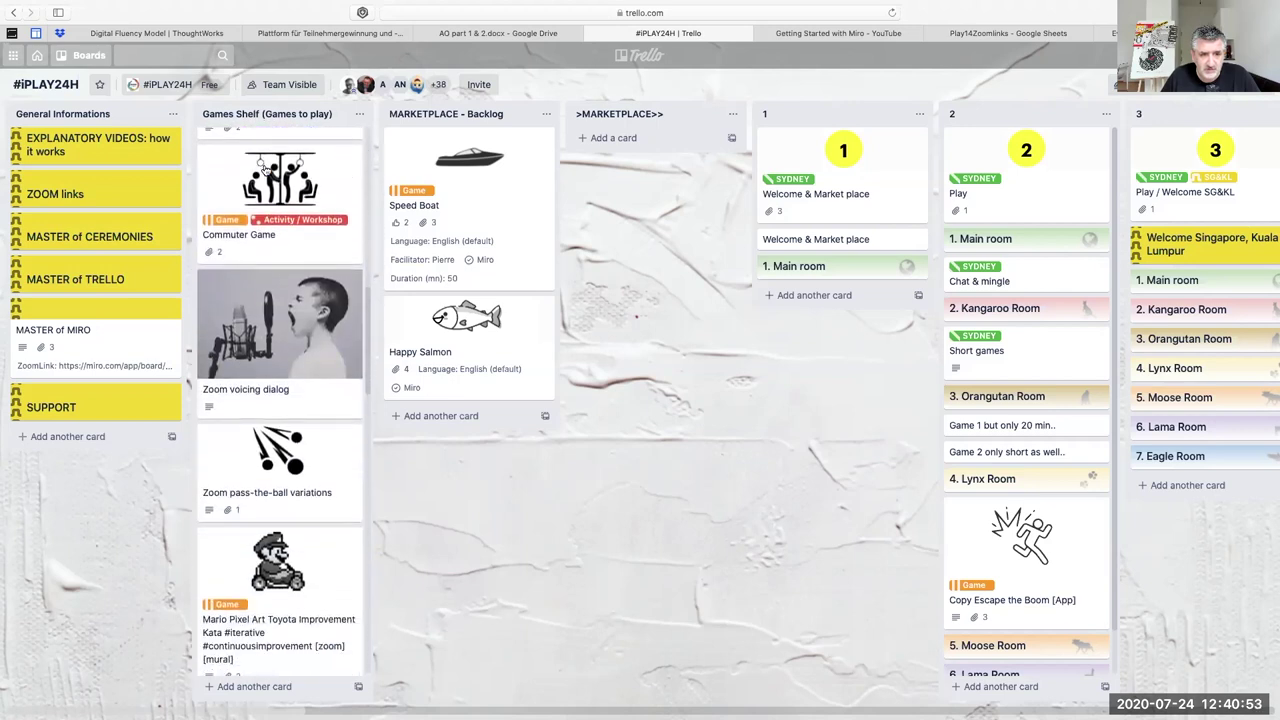
scroll(266, 171, "up", 5)
scroll(267, 172, "up", 5)
scroll(268, 172, "up", 5)
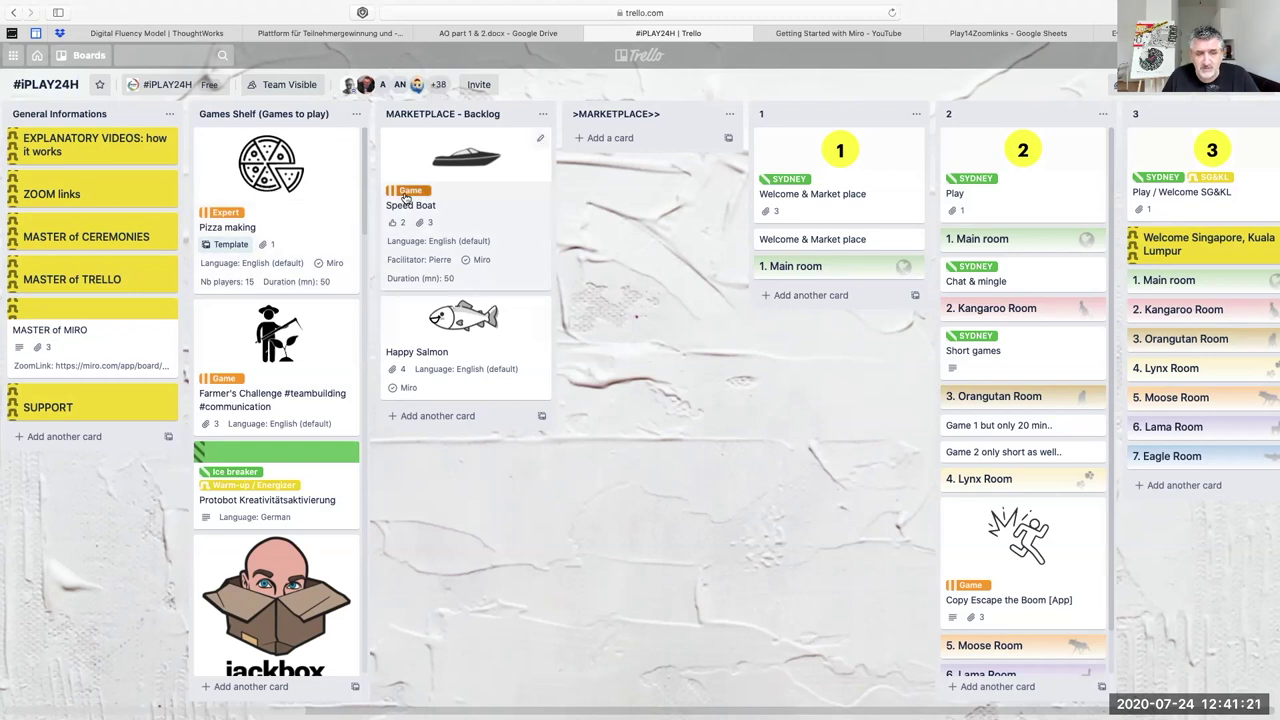
mouse_move(276, 200)
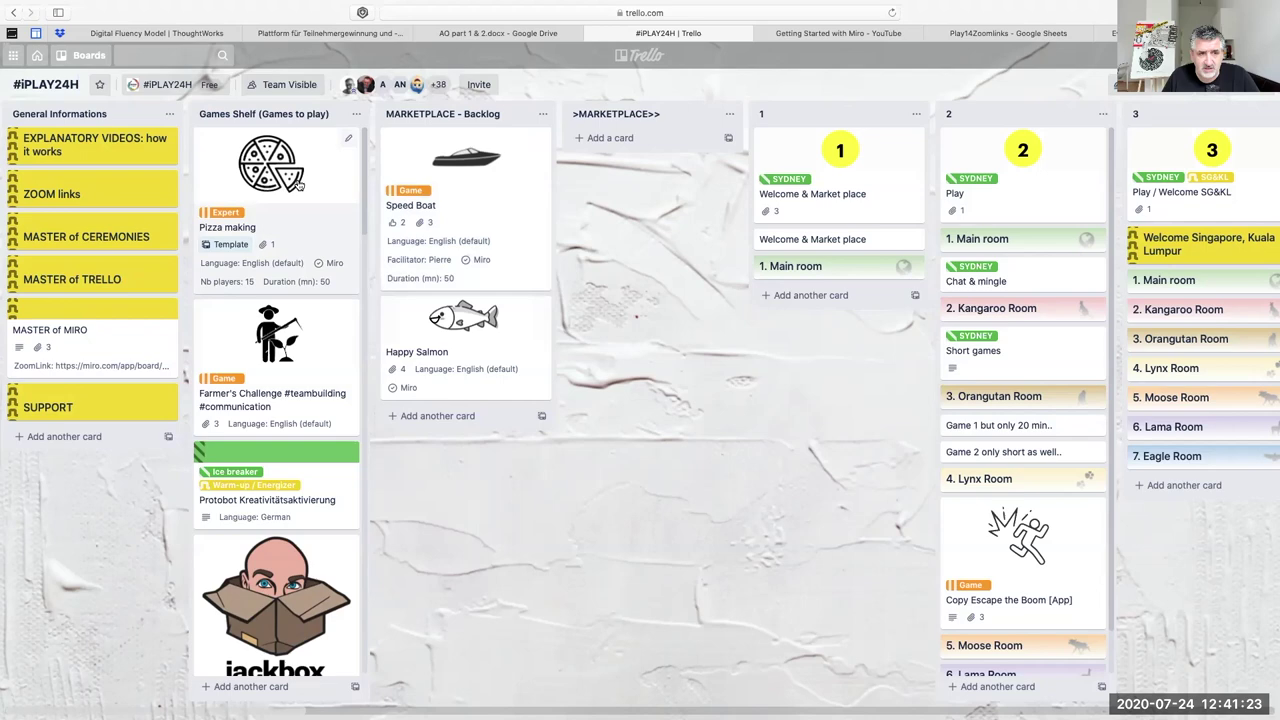
scroll(298, 183, "down", 3)
scroll(298, 183, "down", 5)
scroll(298, 184, "down", 5)
scroll(298, 185, "down", 5)
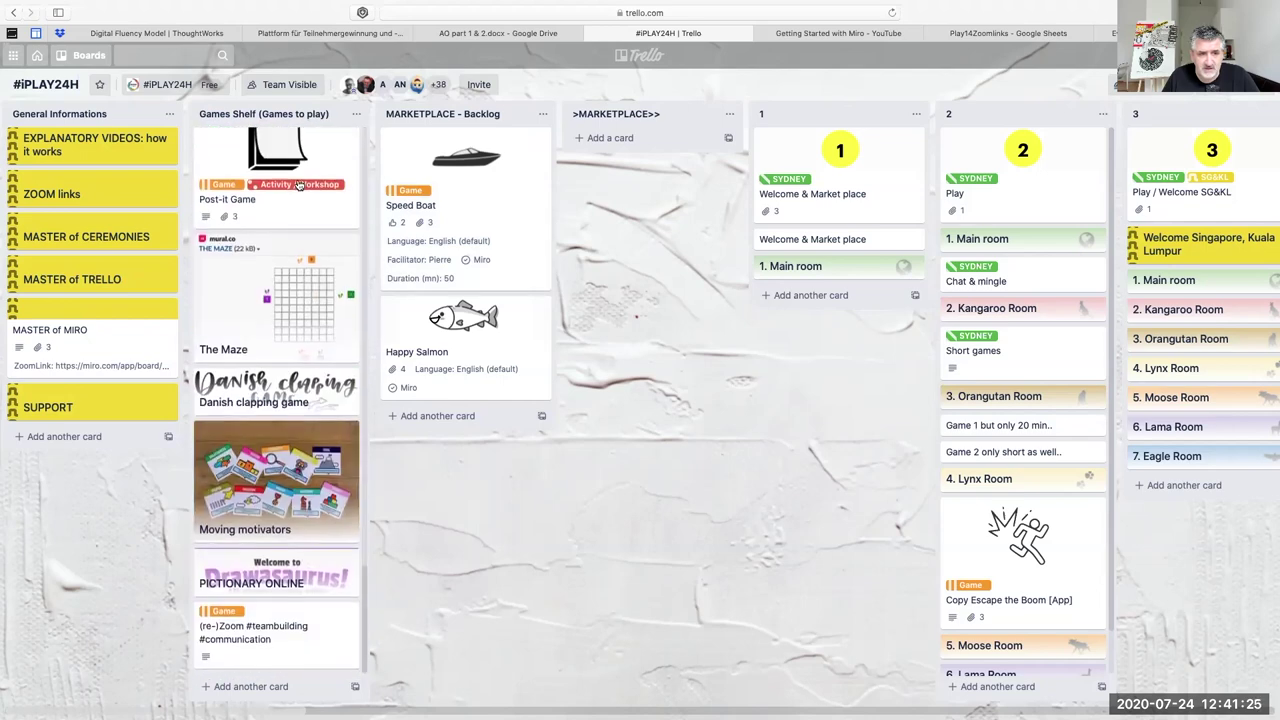
scroll(298, 185, "down", 5)
scroll(298, 185, "down", 5)
scroll(298, 185, "down", 5)
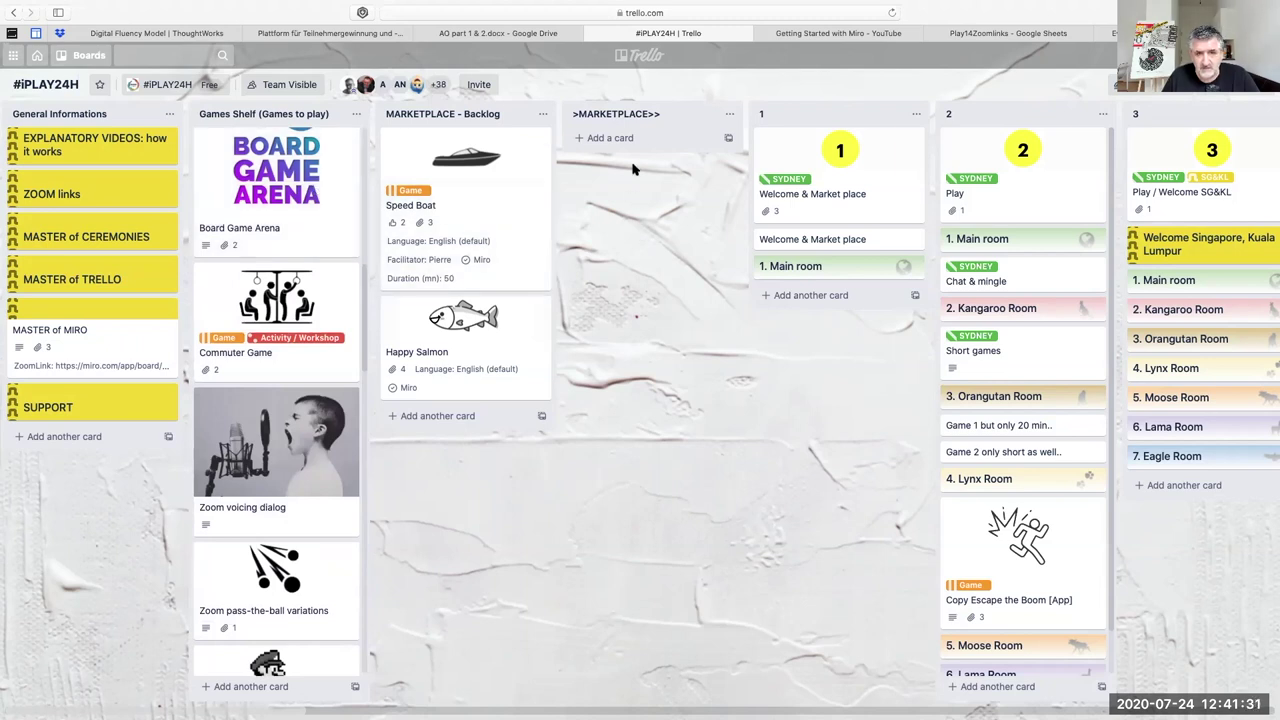
Step: Scroll sideways across the board to browse all the remaining lists
scroll(646, 198, "right", 1)
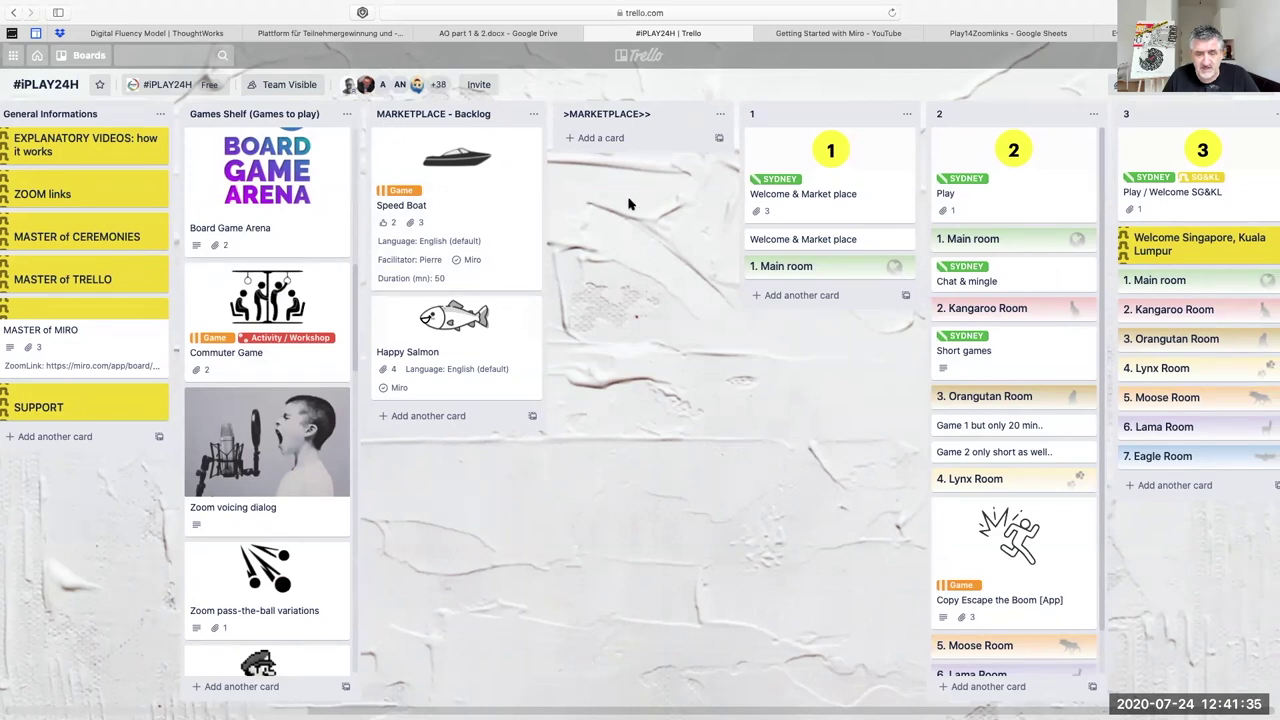
scroll(630, 204, "right", 3)
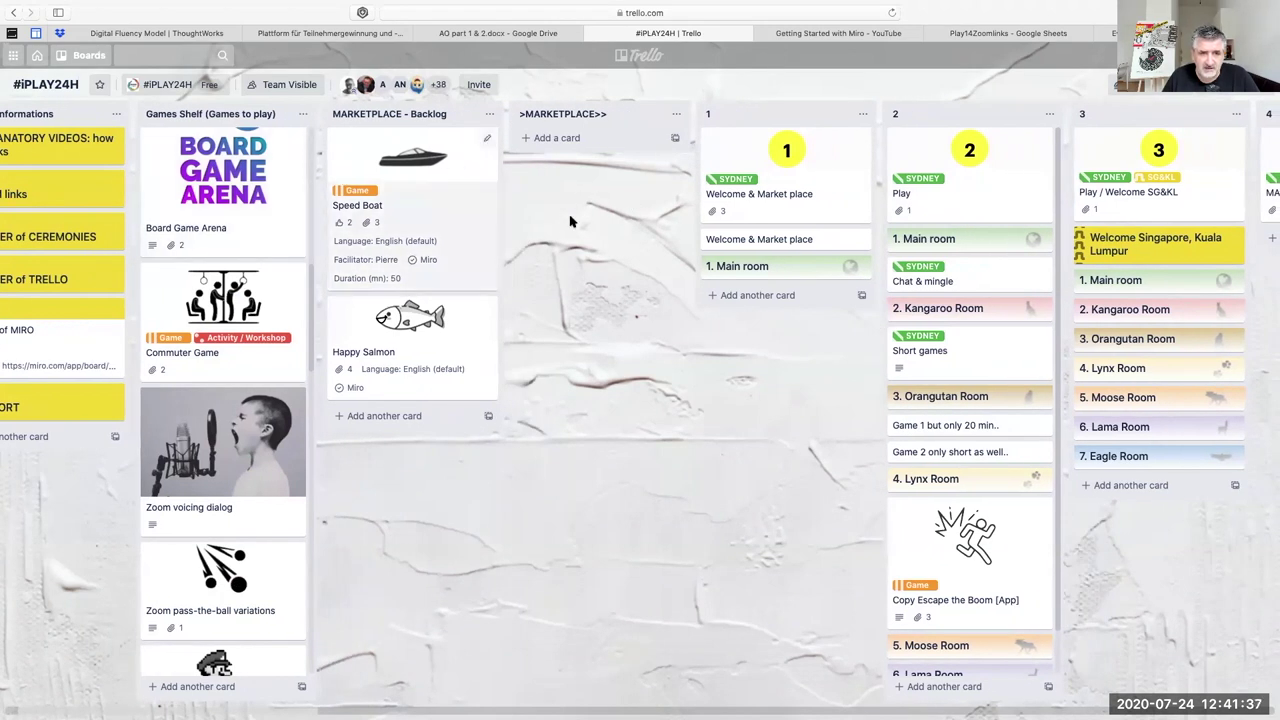
scroll(617, 228, "right", 5)
scroll(615, 228, "right", 4)
scroll(612, 227, "right", 5)
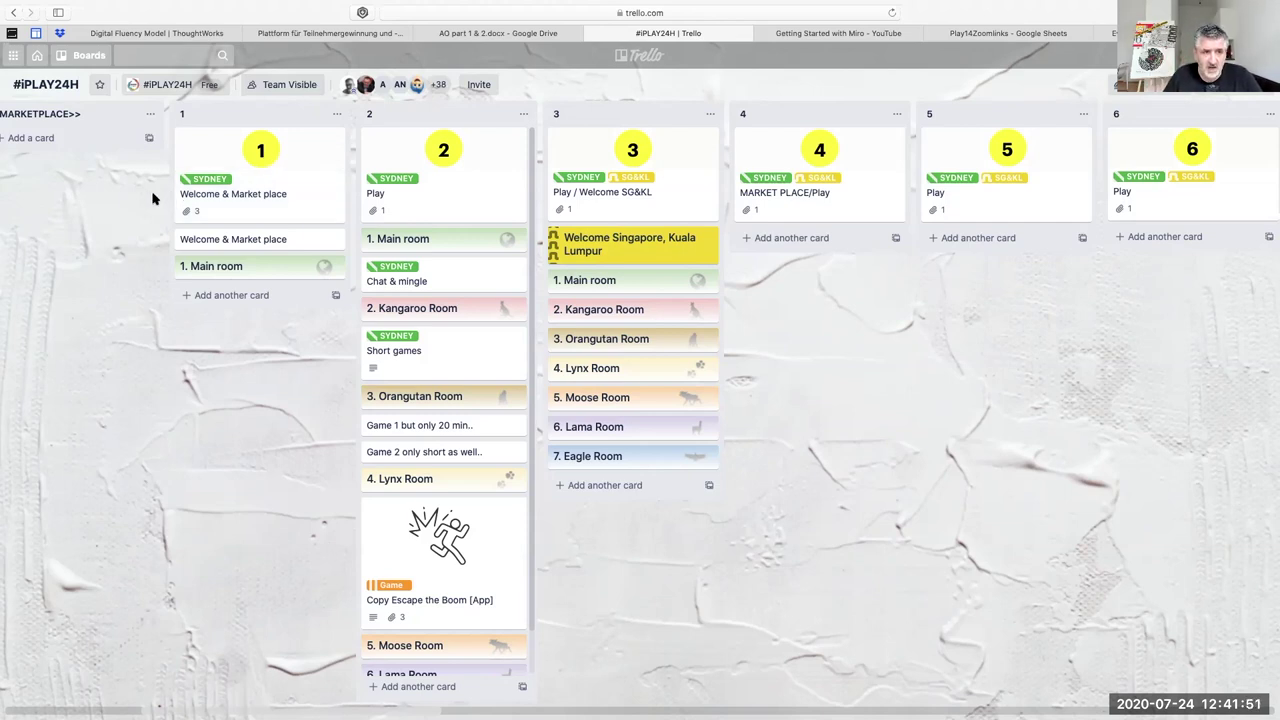
scroll(150, 199, "right", 1)
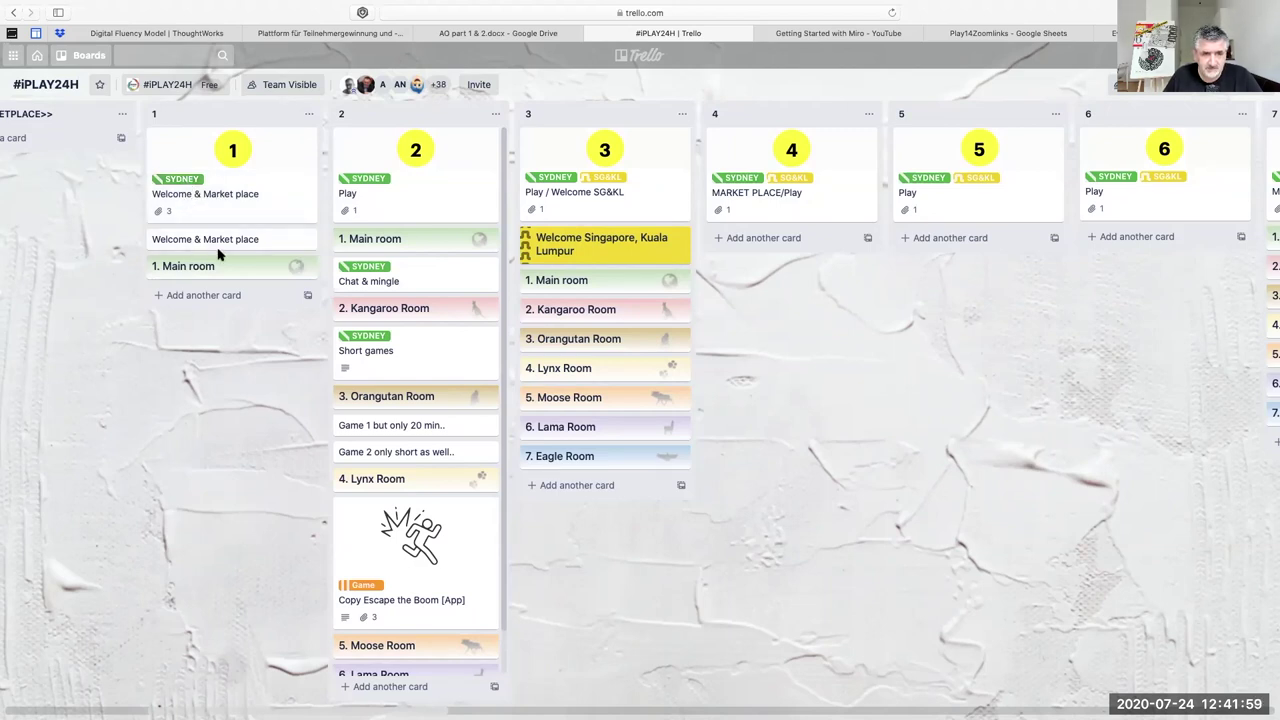
scroll(313, 222, "right", 5)
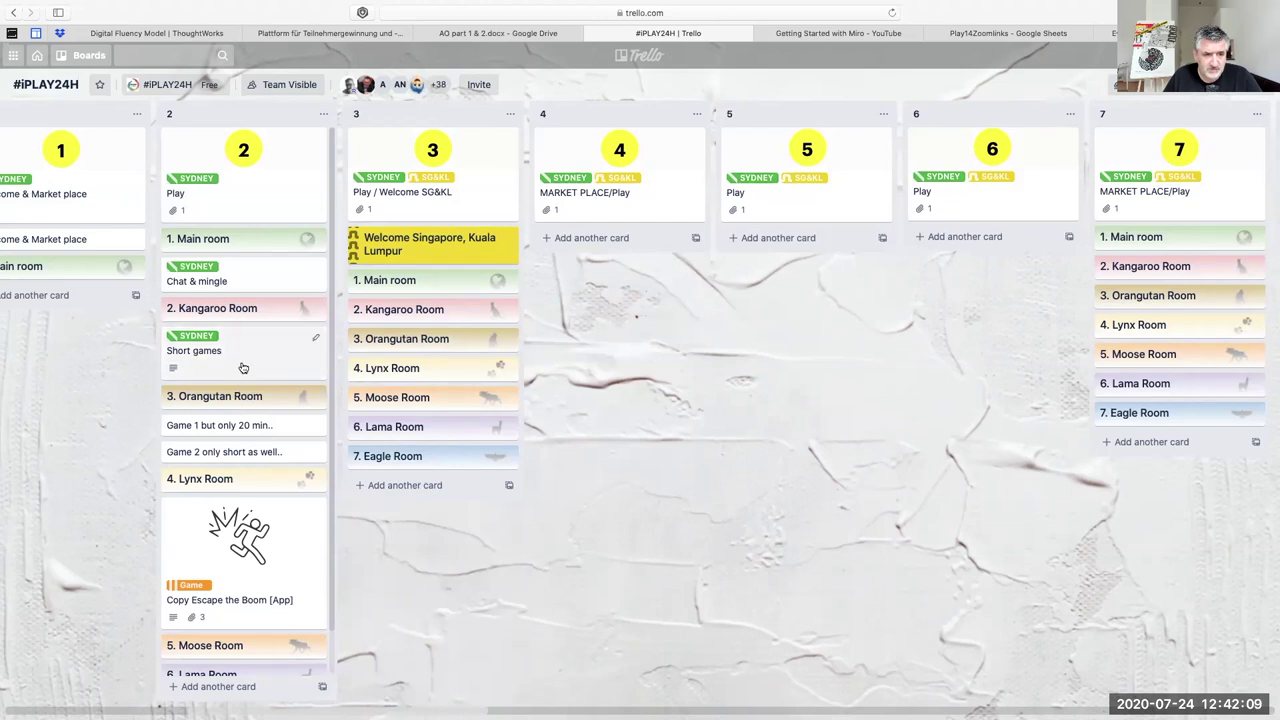
scroll(241, 375, "down", 1)
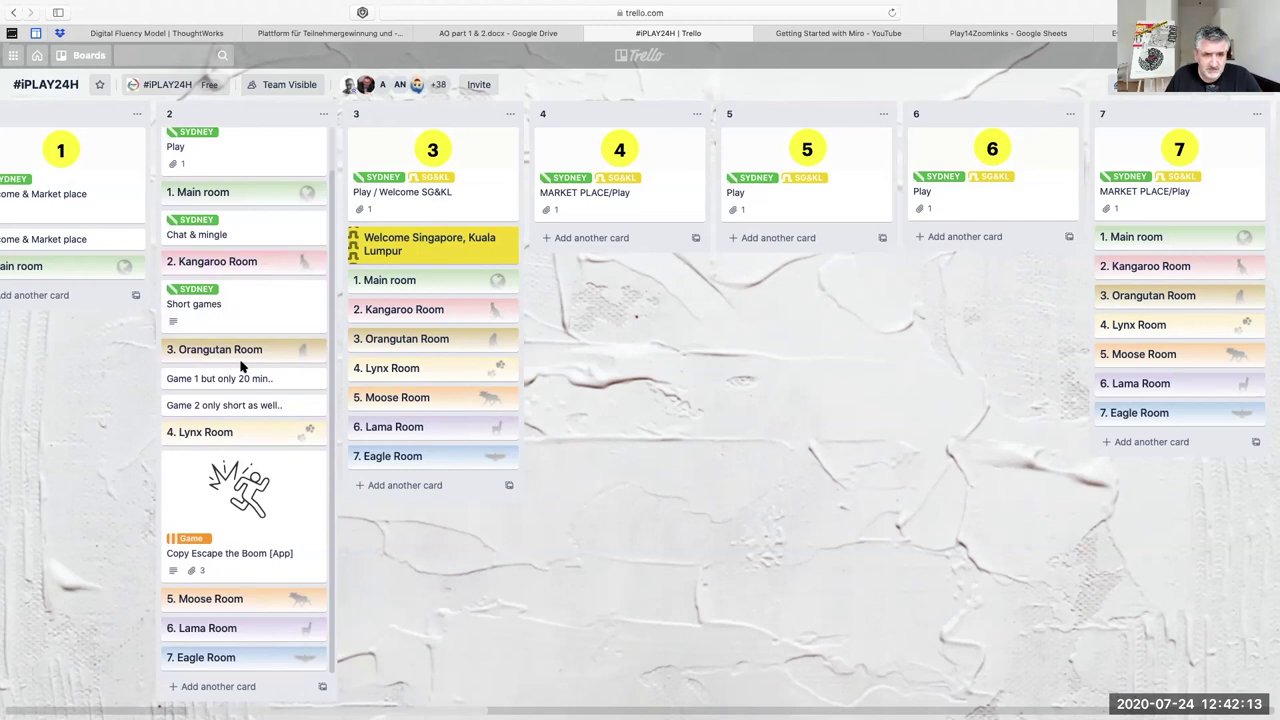
scroll(243, 365, "up", 1)
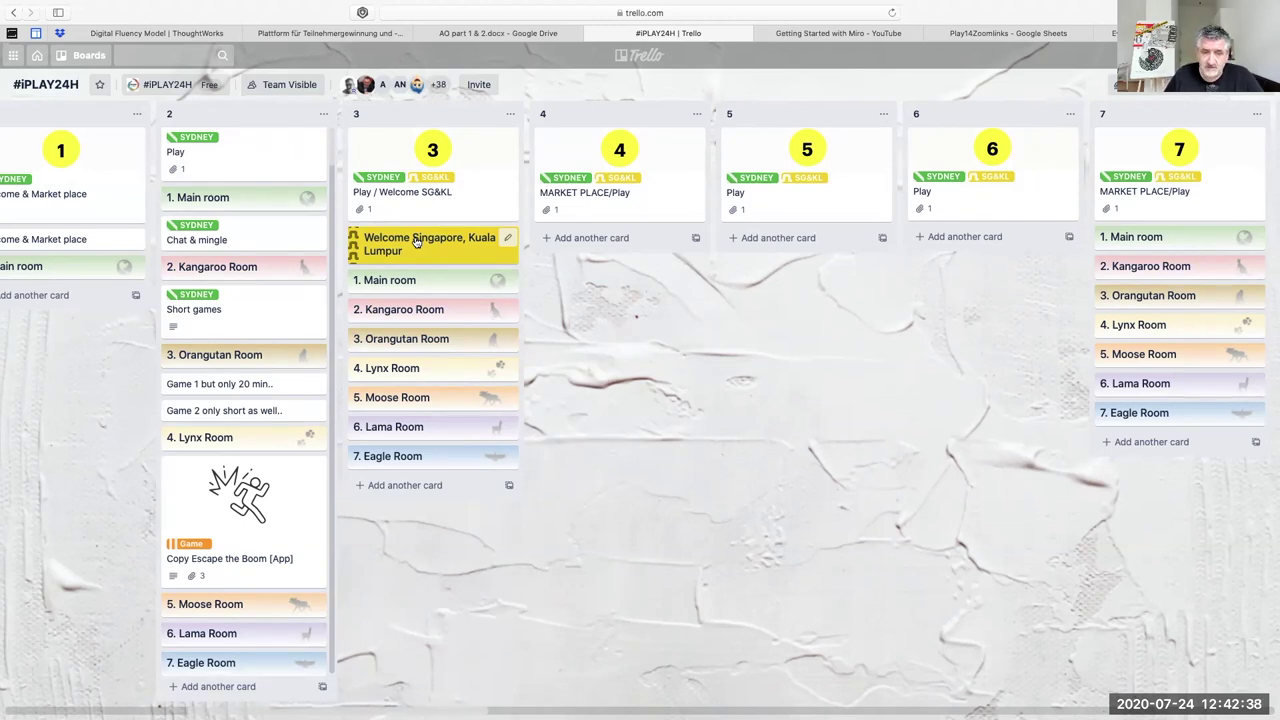
scroll(415, 241, "right", 1)
scroll(420, 238, "right", 2)
scroll(440, 230, "right", 1)
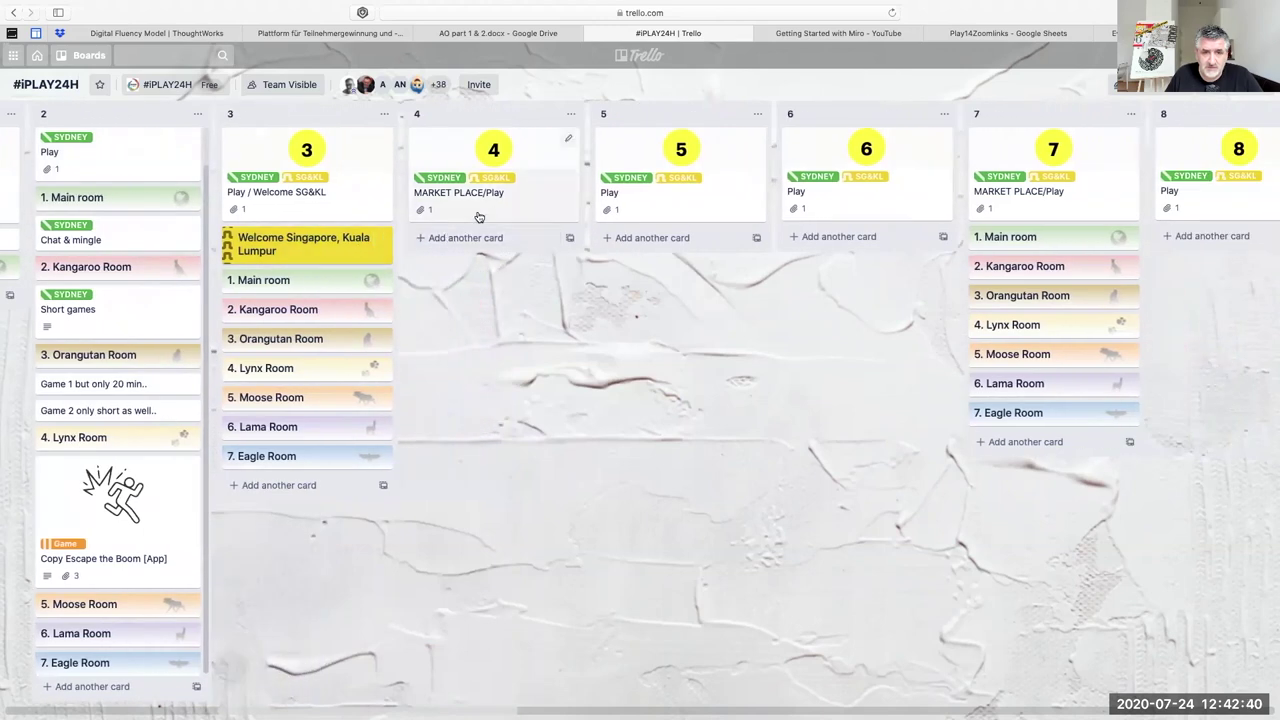
scroll(497, 202, "right", 1)
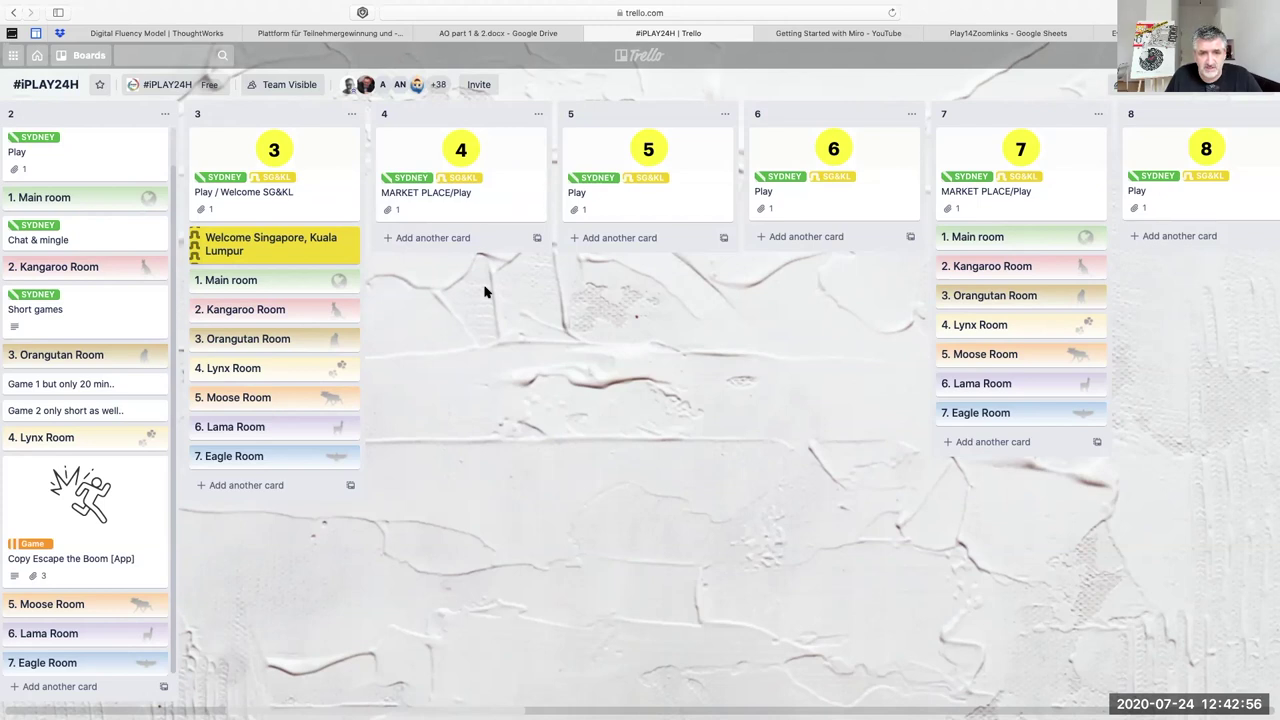
scroll(484, 291, "right", 1)
scroll(484, 291, "right", 2)
scroll(484, 291, "right", 2)
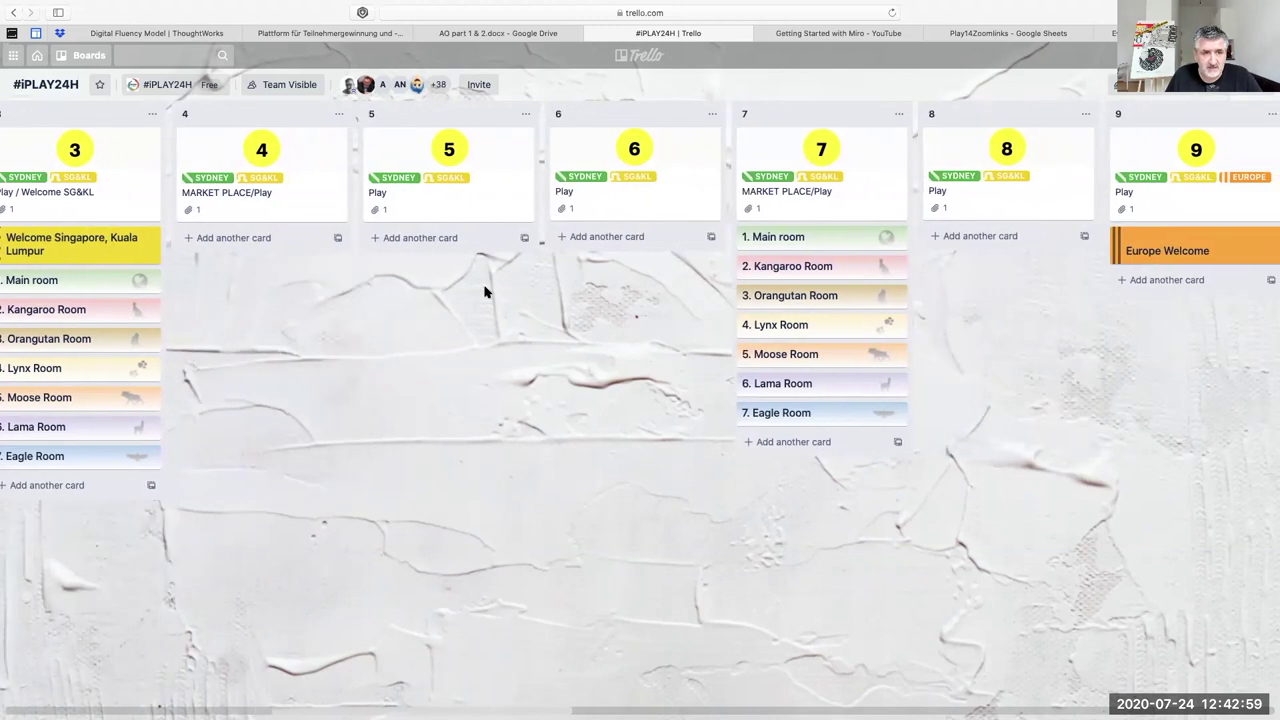
mouse_move(648, 185)
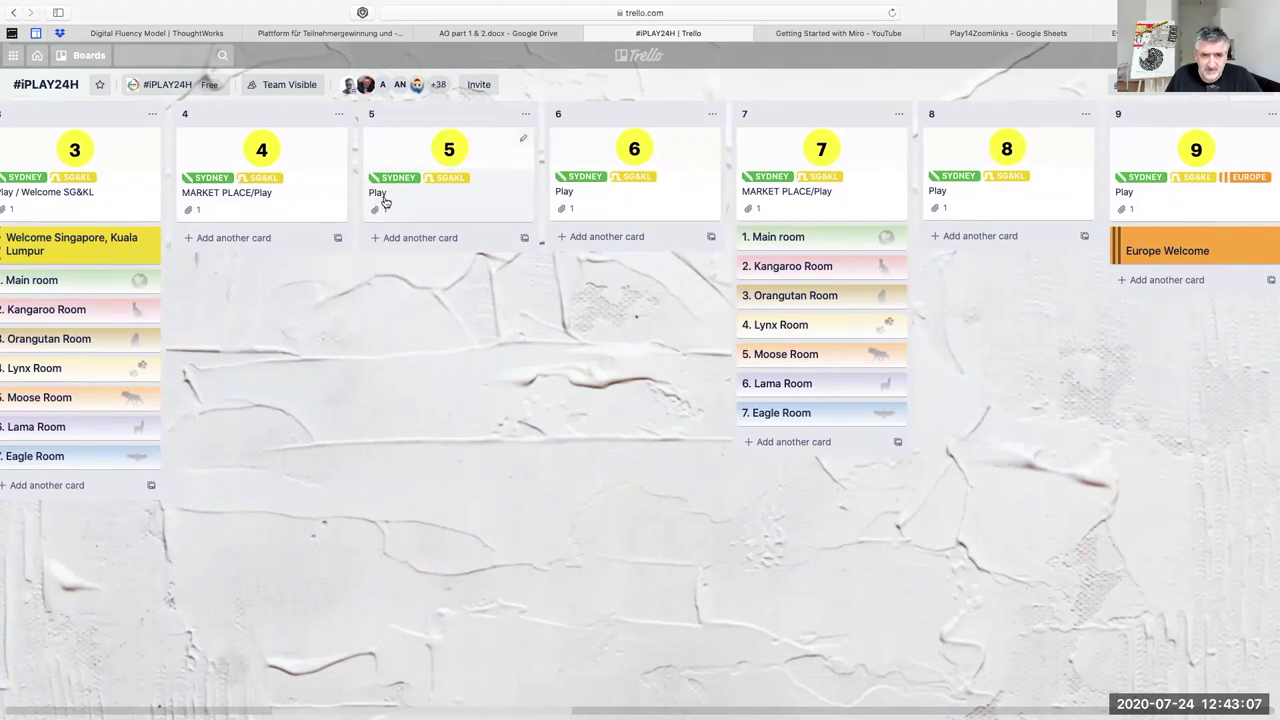
scroll(385, 202, "right", 2)
scroll(385, 202, "right", 2)
scroll(385, 202, "right", 2)
scroll(385, 202, "right", 1)
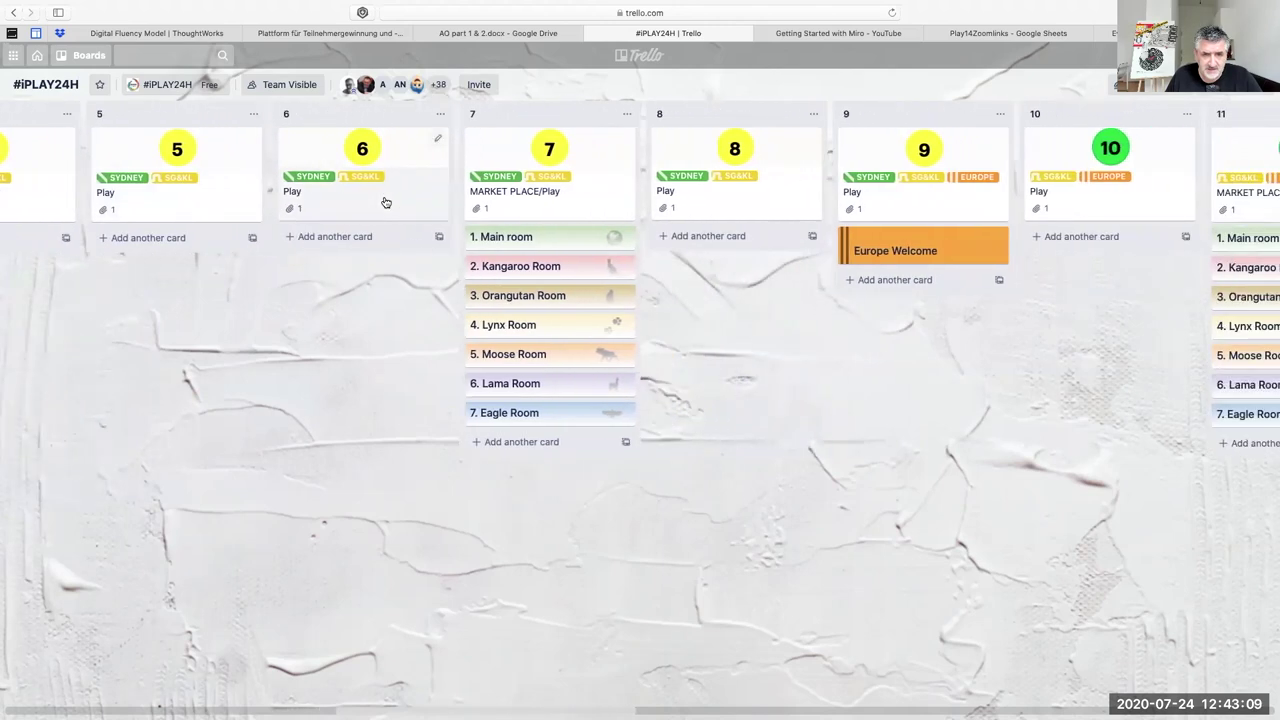
scroll(390, 203, "right", 2)
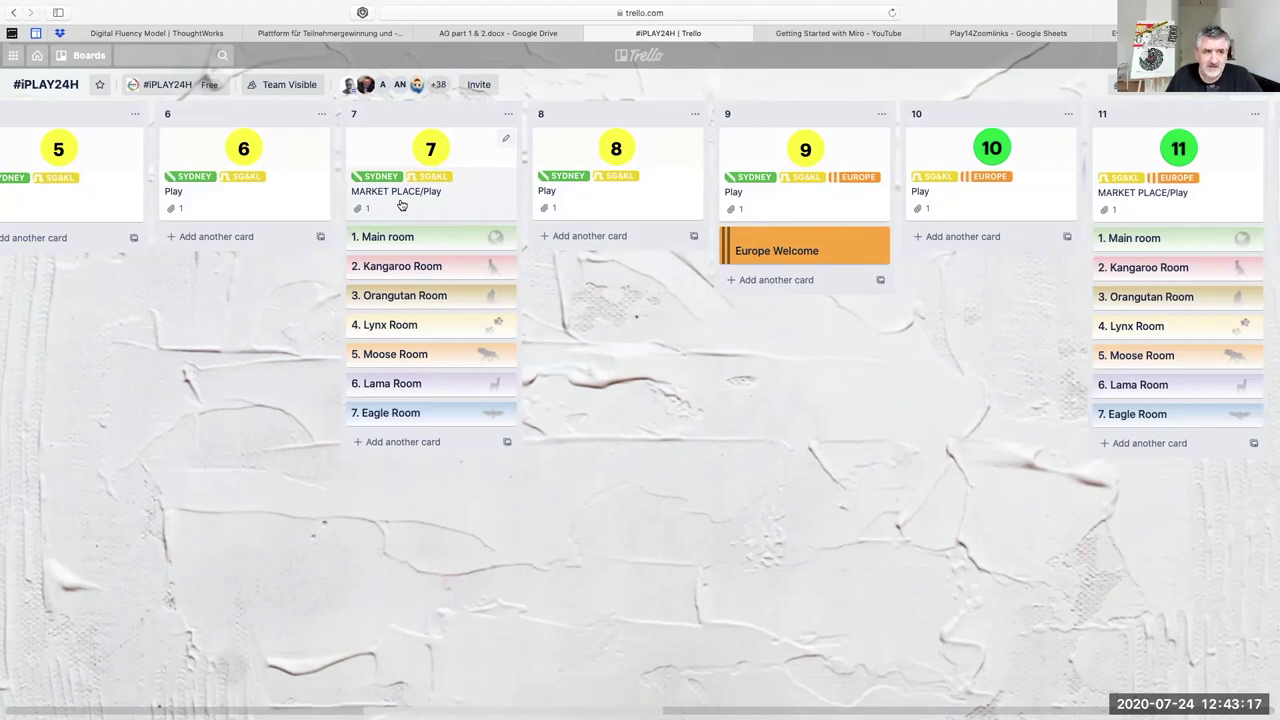
scroll(400, 204, "right", 3)
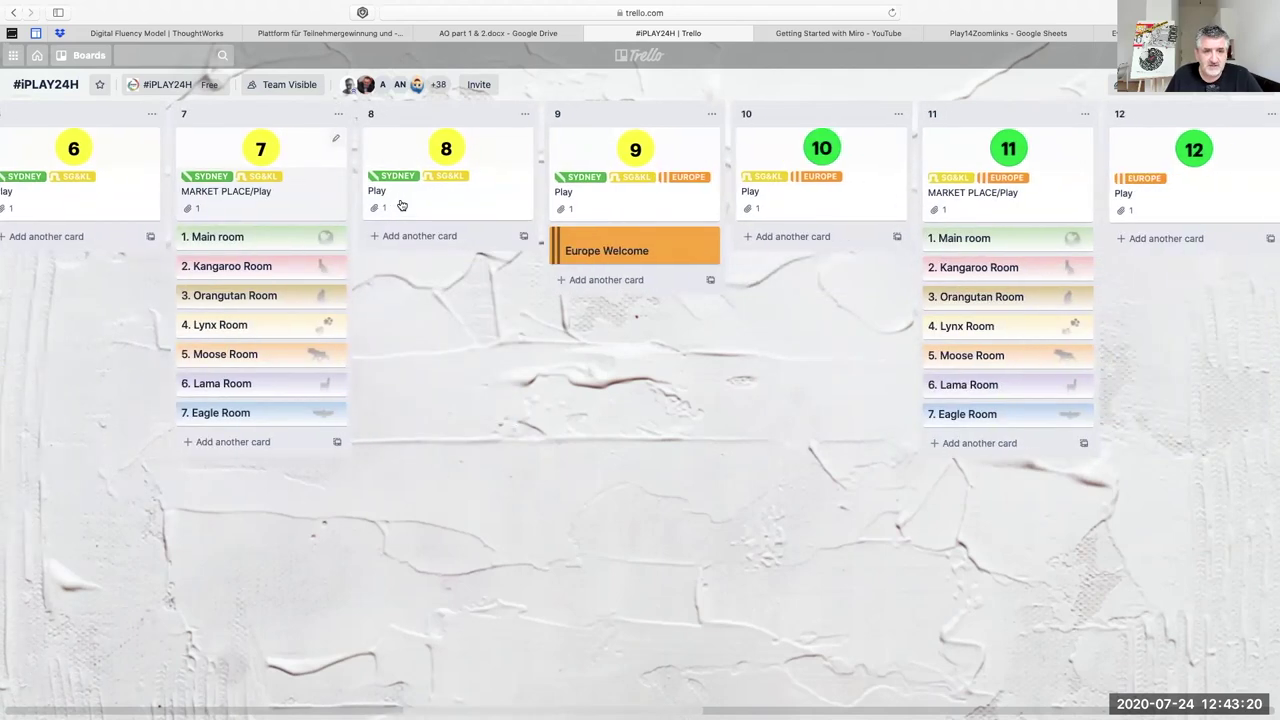
scroll(401, 205, "right", 3)
scroll(405, 204, "right", 2)
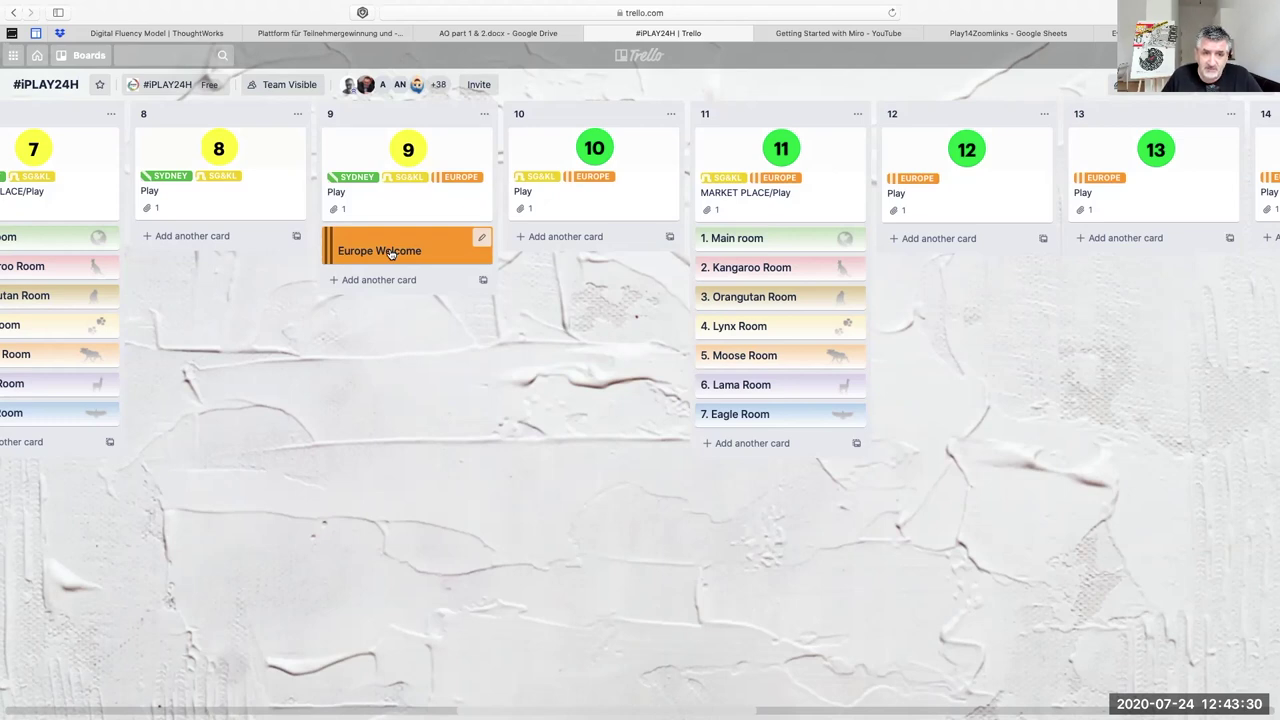
scroll(420, 255, "right", 4)
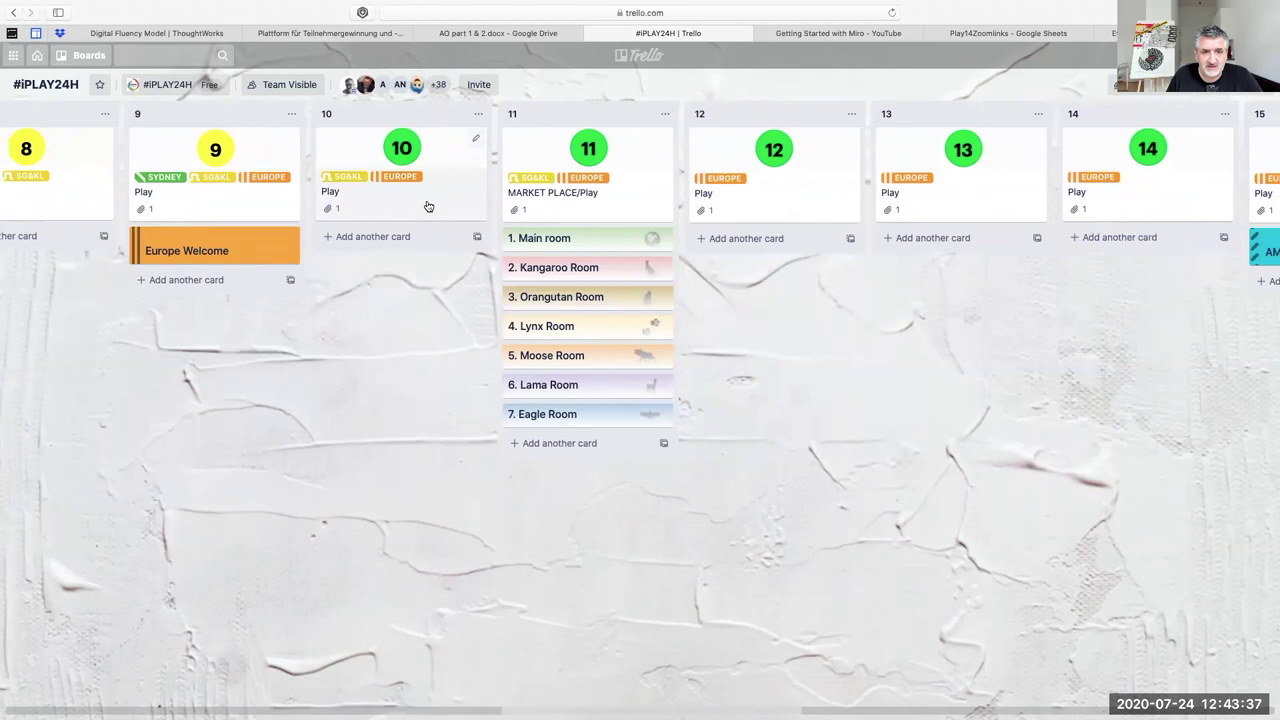
scroll(430, 200, "right", 3)
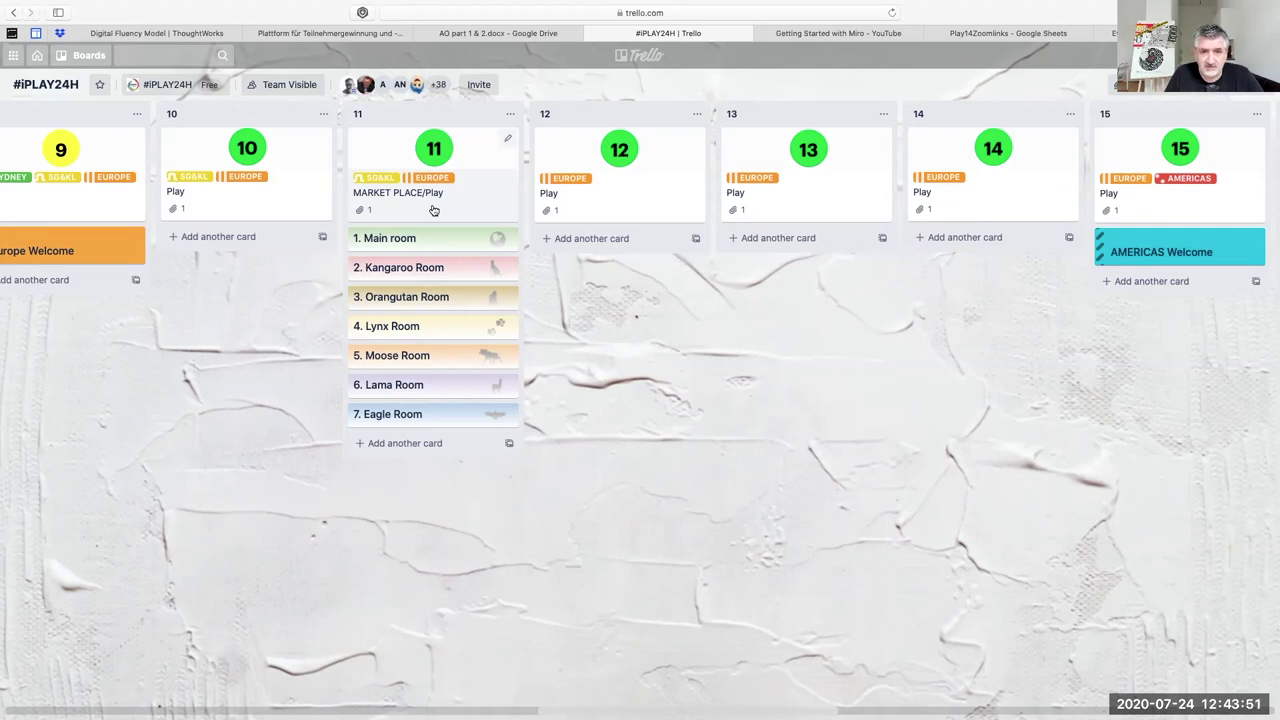
scroll(580, 315, "right", 5)
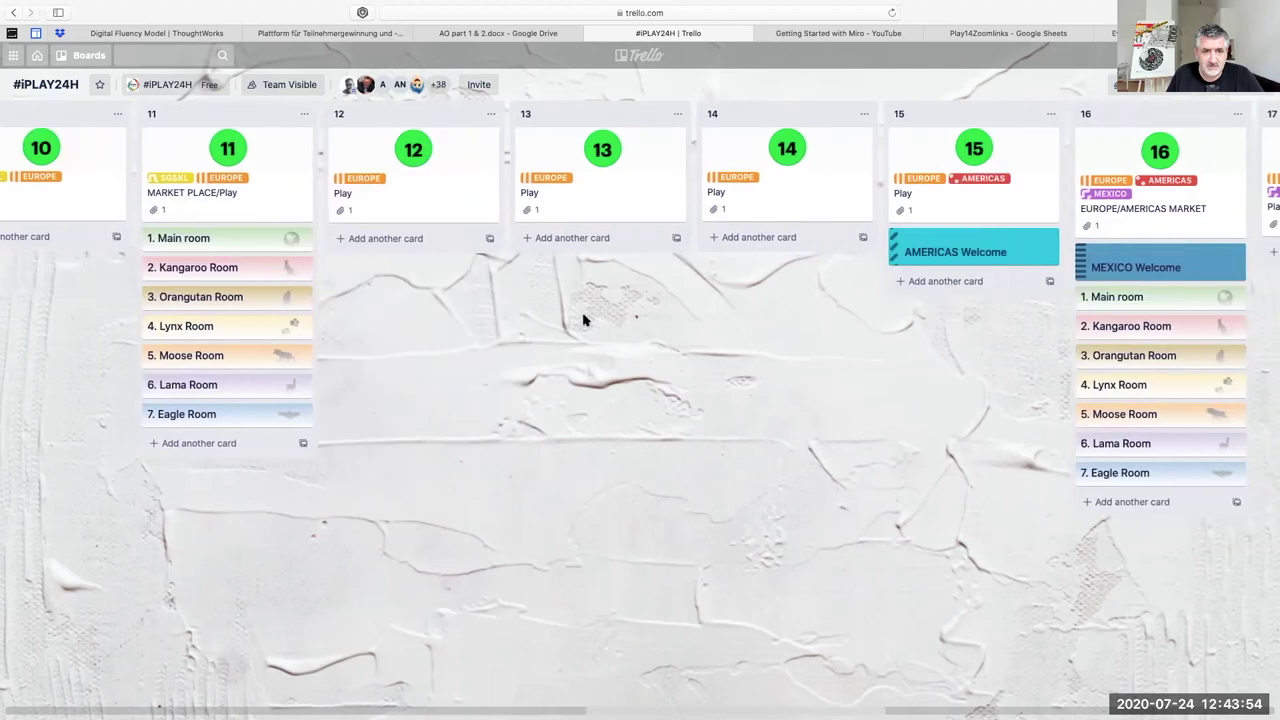
scroll(575, 320, "right", 3)
scroll(555, 318, "right", 3)
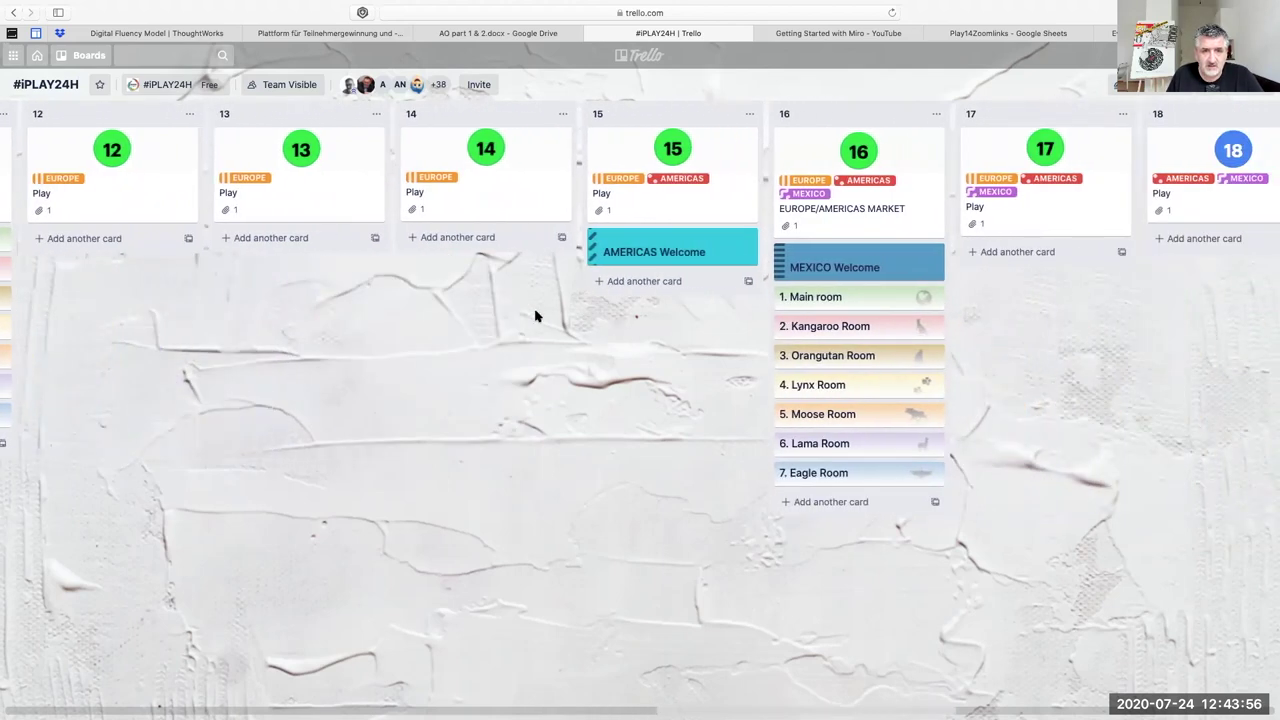
scroll(535, 316, "right", 1)
scroll(535, 316, "right", 1)
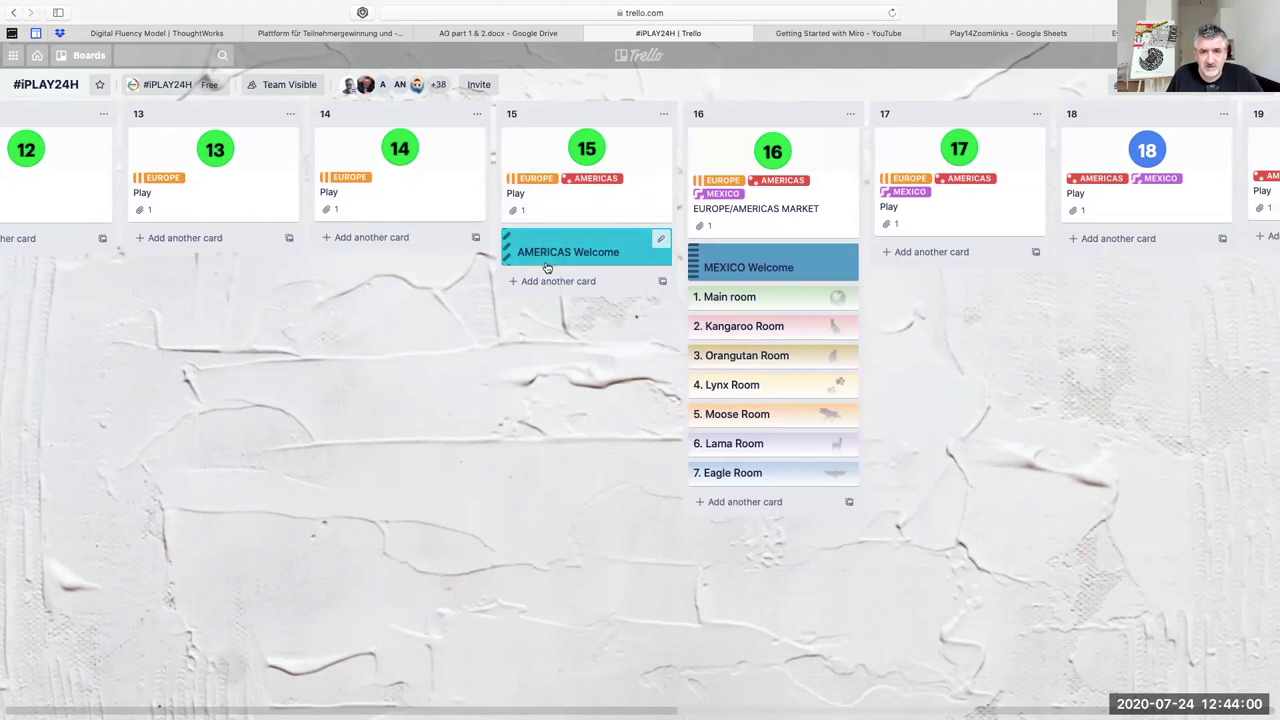
scroll(545, 266, "right", 1)
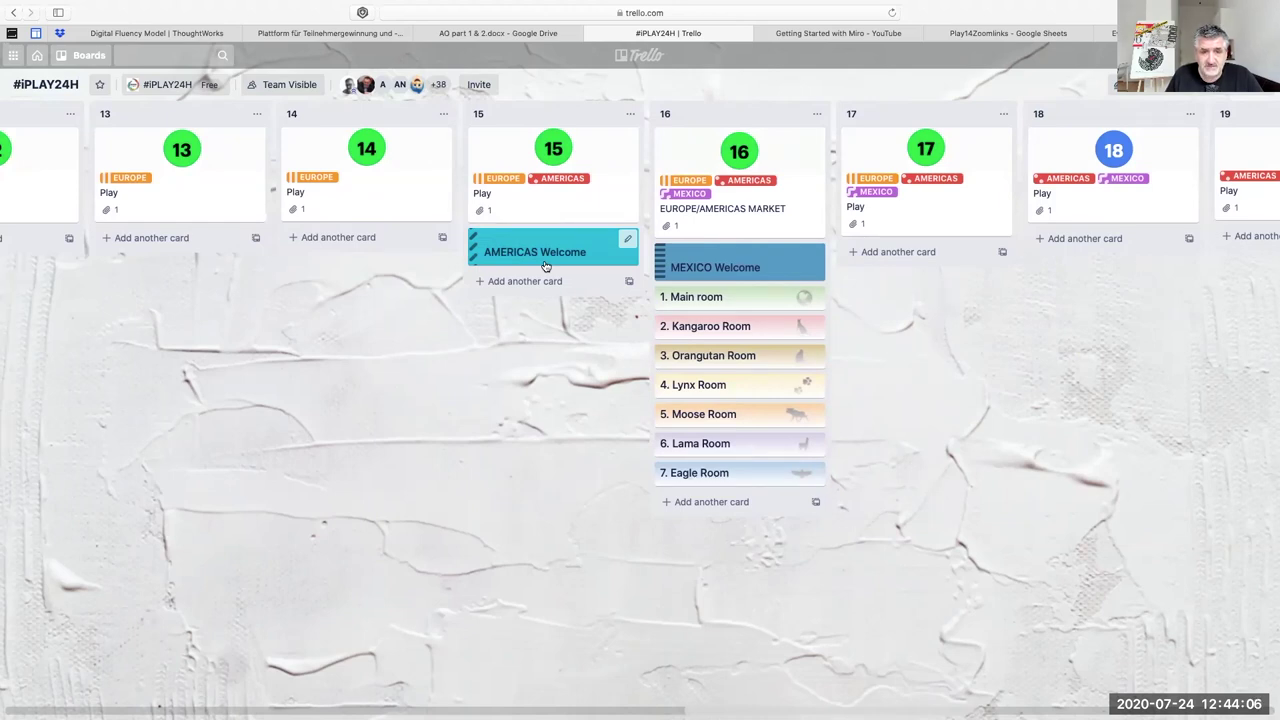
scroll(545, 265, "right", 3)
scroll(555, 245, "right", 2)
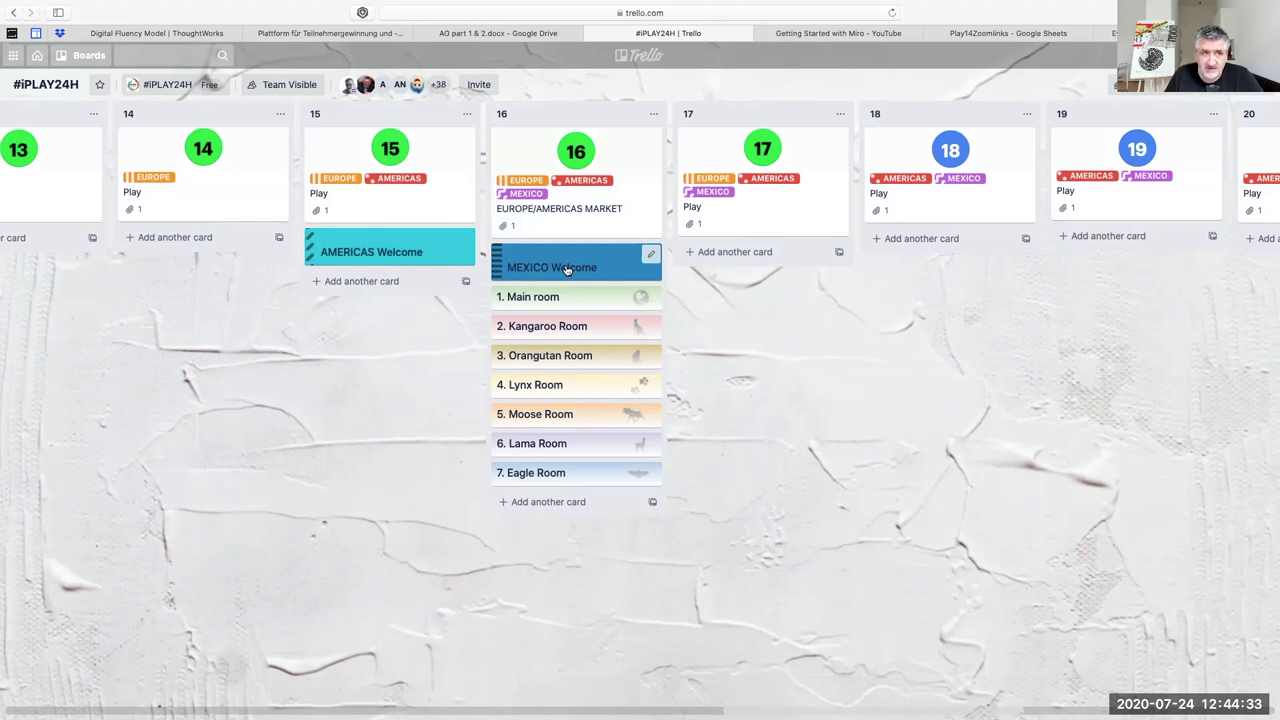
scroll(547, 210, "right", 5)
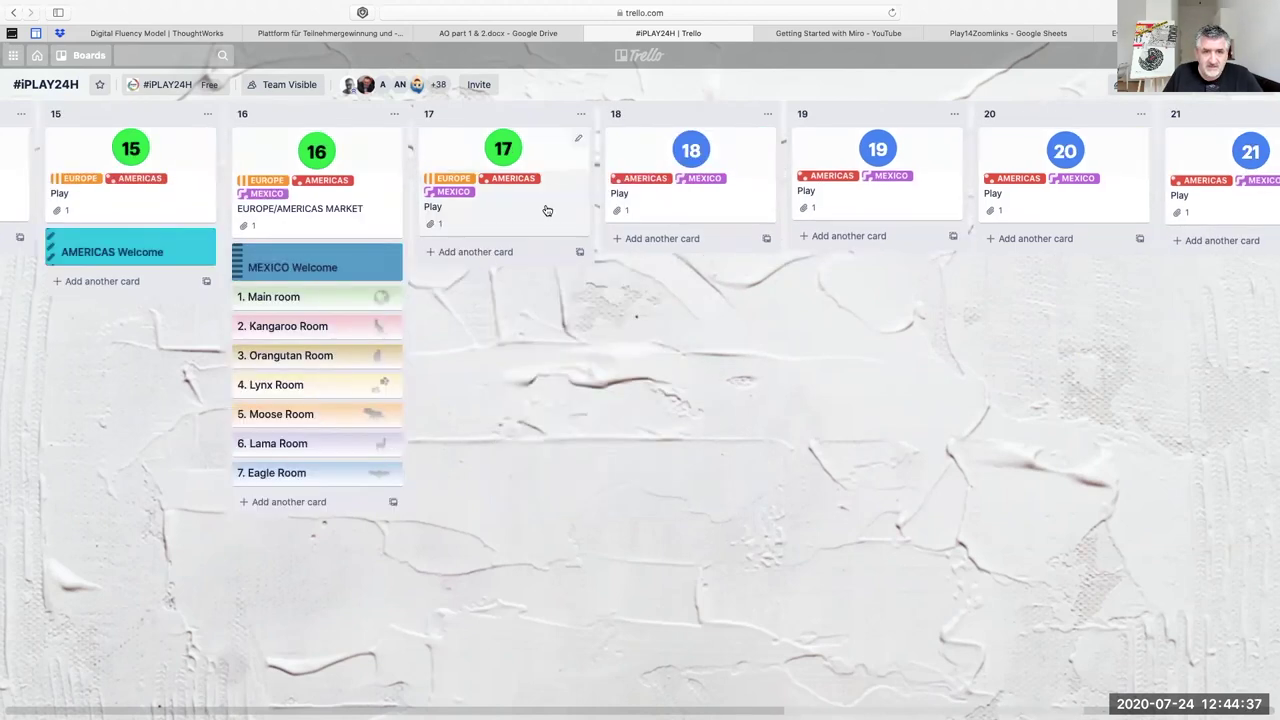
scroll(547, 210, "right", 1)
scroll(547, 210, "right", 3)
scroll(547, 210, "right", 3)
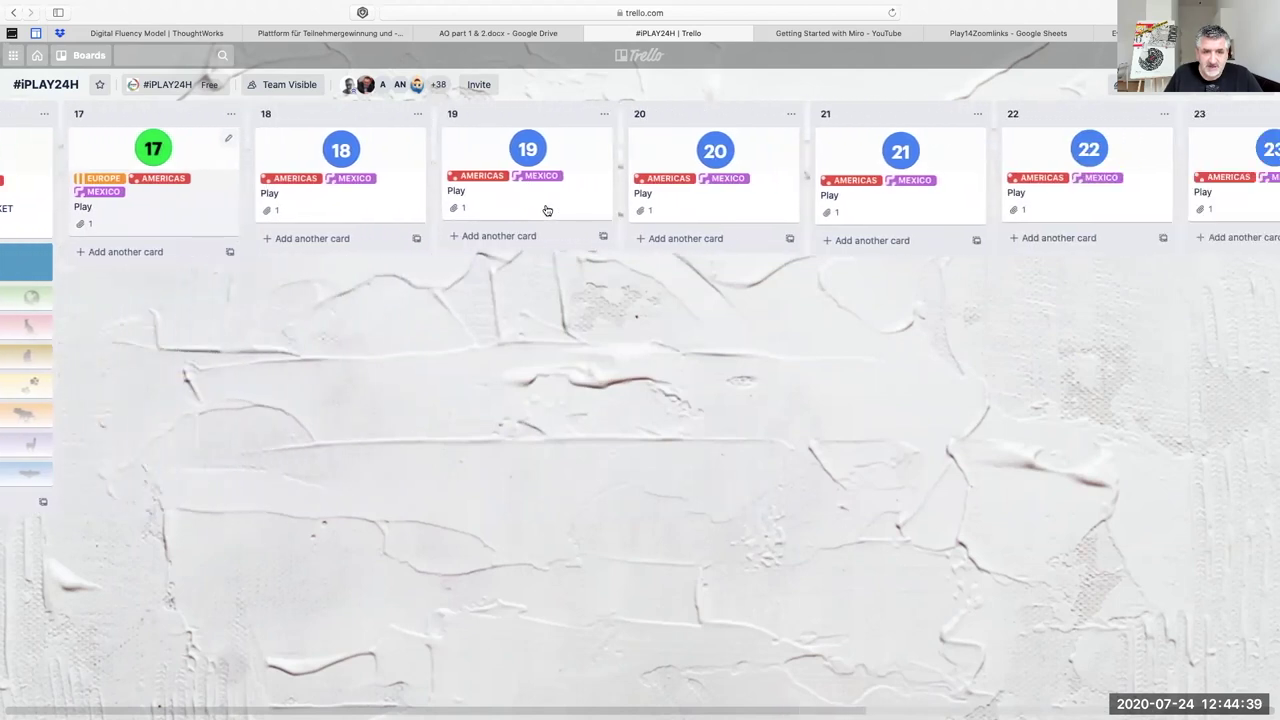
scroll(547, 210, "right", 2)
scroll(547, 210, "right", 3)
scroll(547, 210, "right", 4)
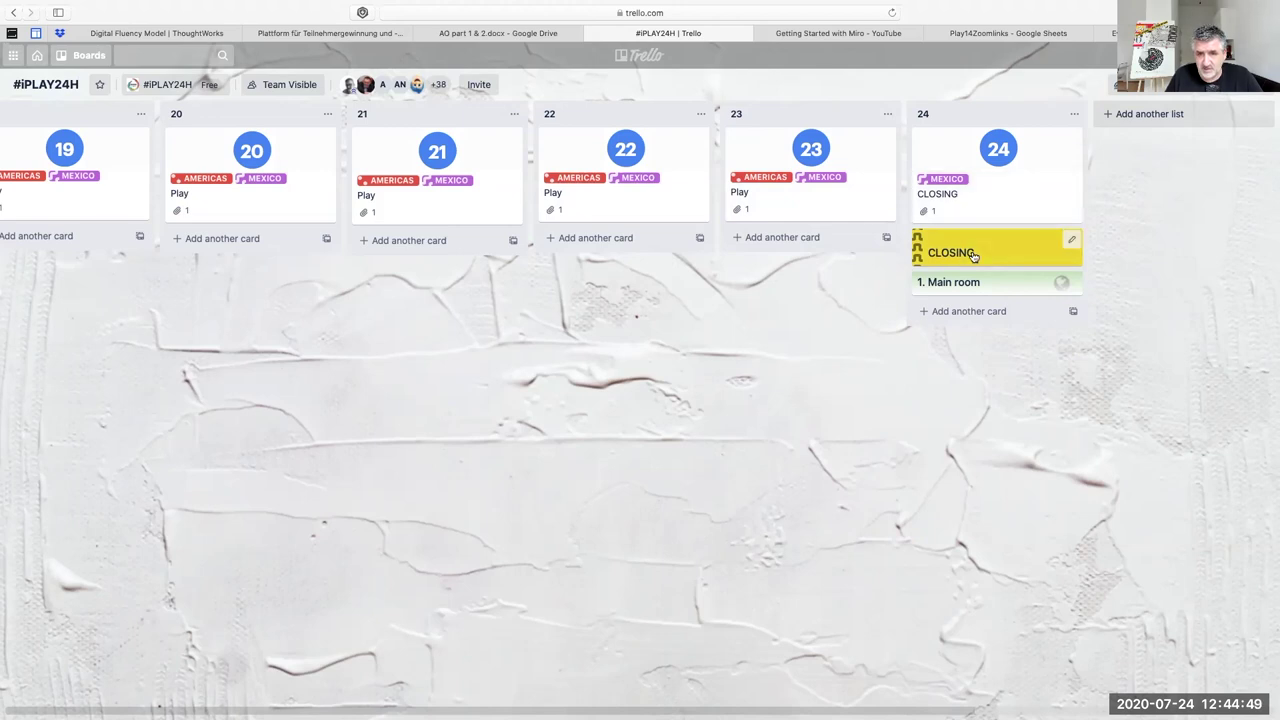
scroll(964, 210, "left", 3)
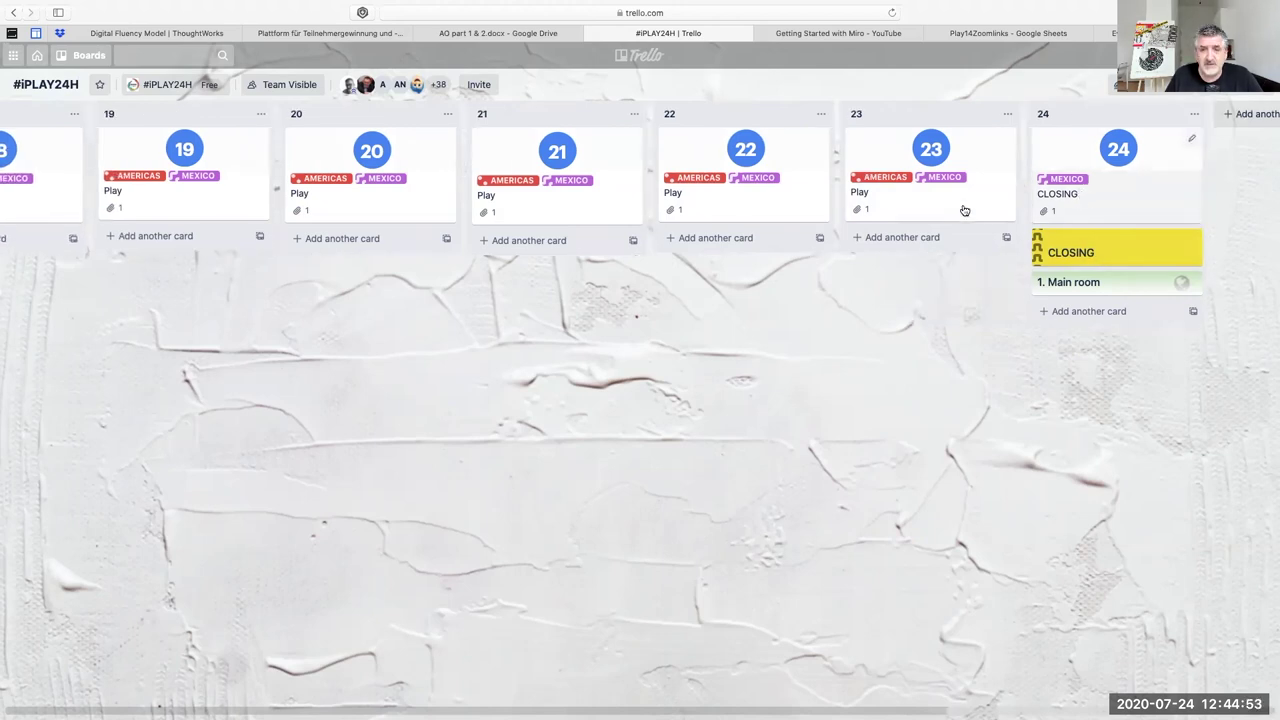
scroll(964, 210, "left", 5)
scroll(964, 210, "left", 5)
scroll(964, 210, "left", 5)
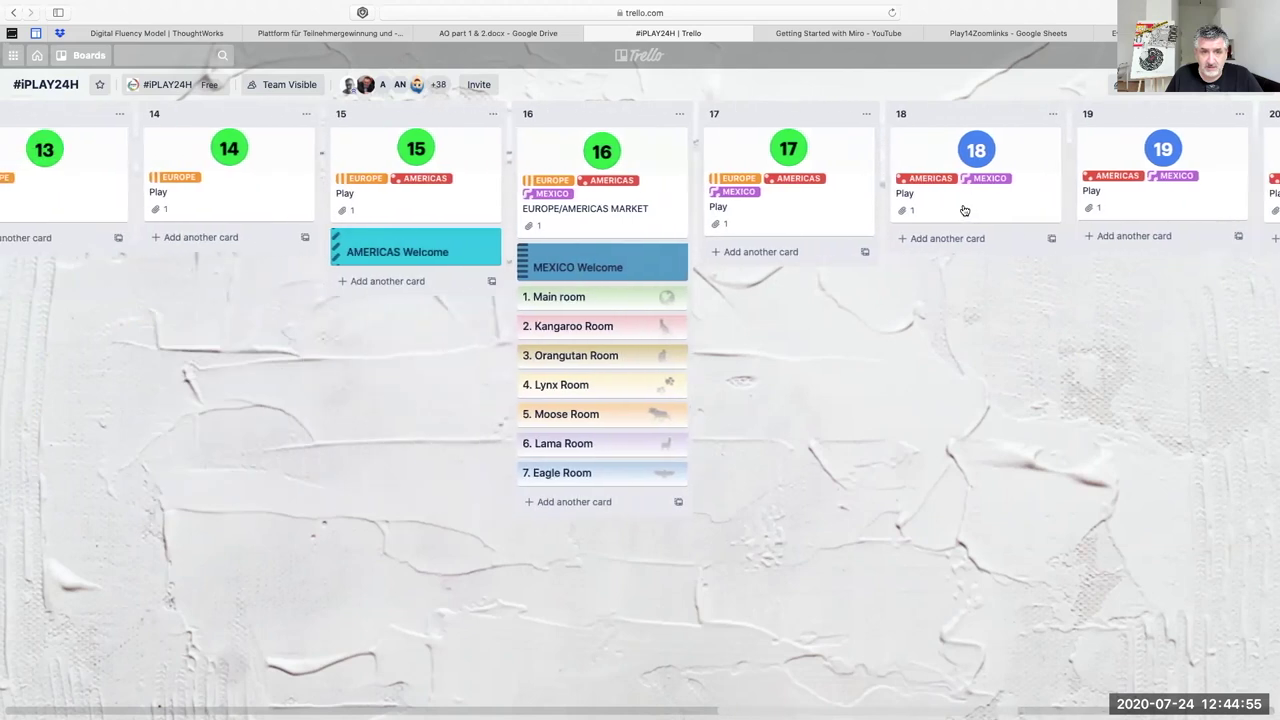
scroll(964, 210, "left", 1)
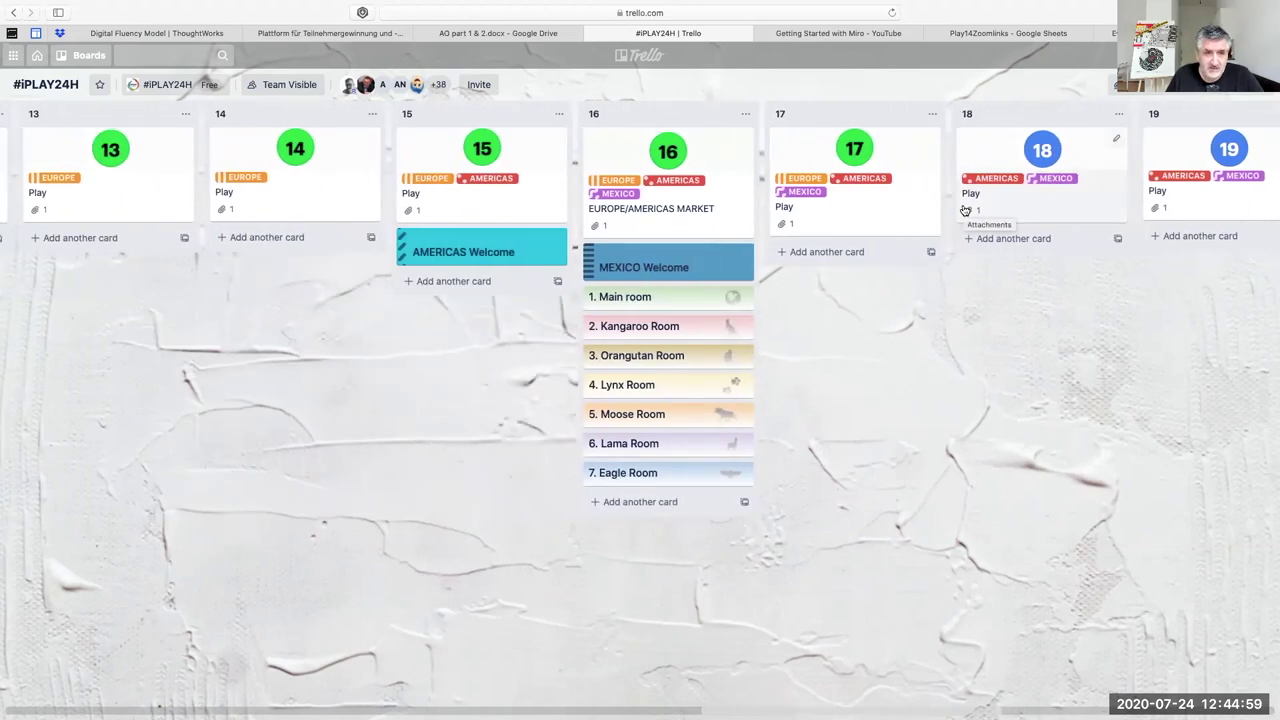
scroll(964, 210, "left", 5)
scroll(964, 210, "left", 2)
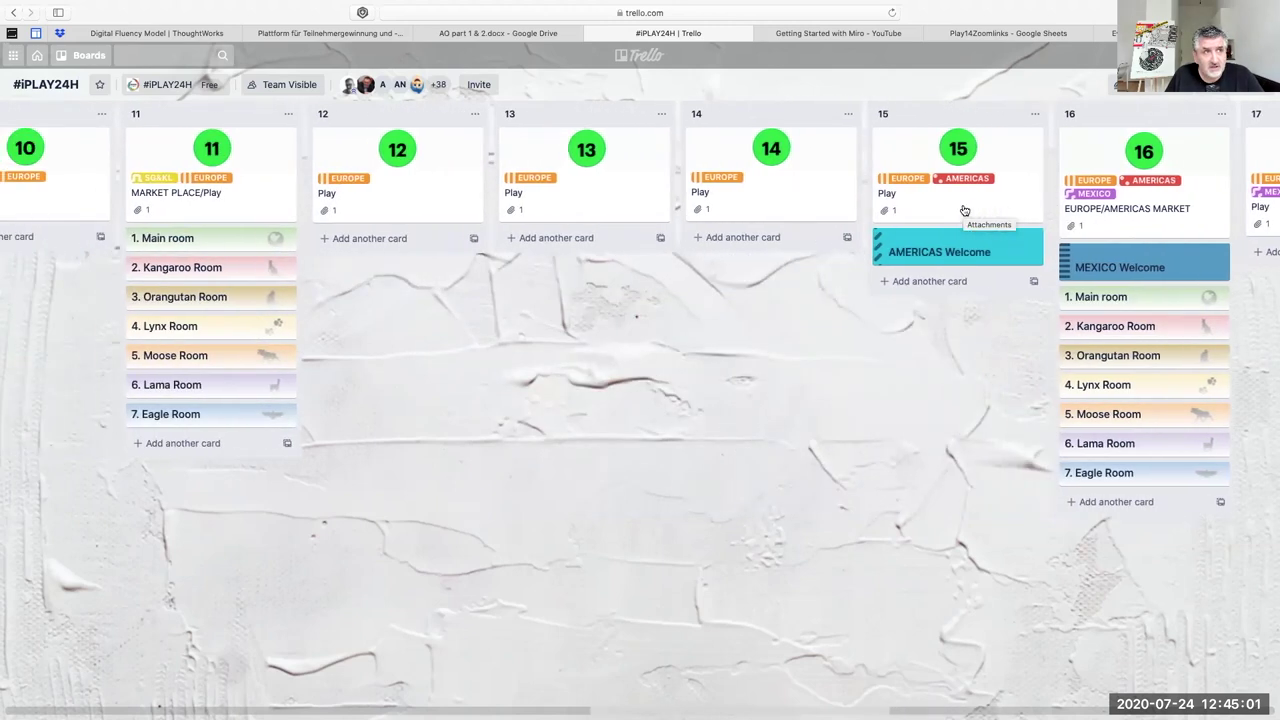
scroll(964, 210, "left", 3)
scroll(964, 210, "left", 7)
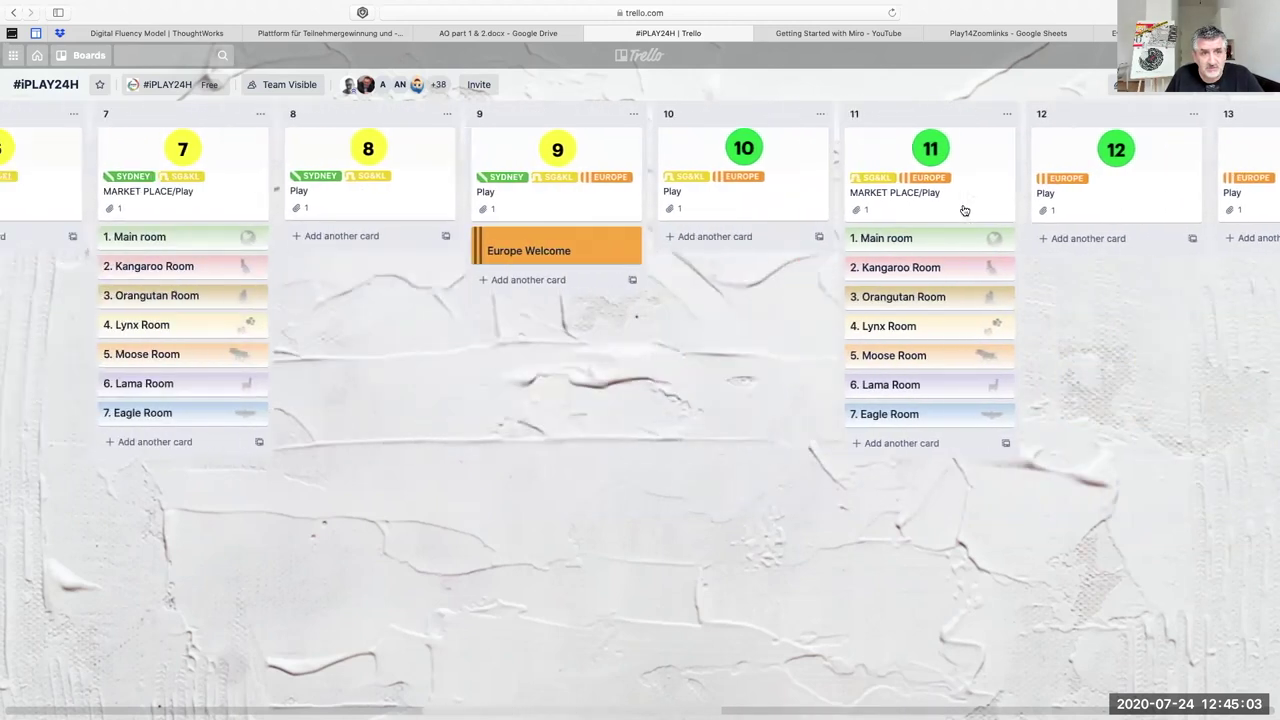
scroll(964, 210, "left", 6)
scroll(964, 210, "left", 10)
scroll(964, 210, "left", 3)
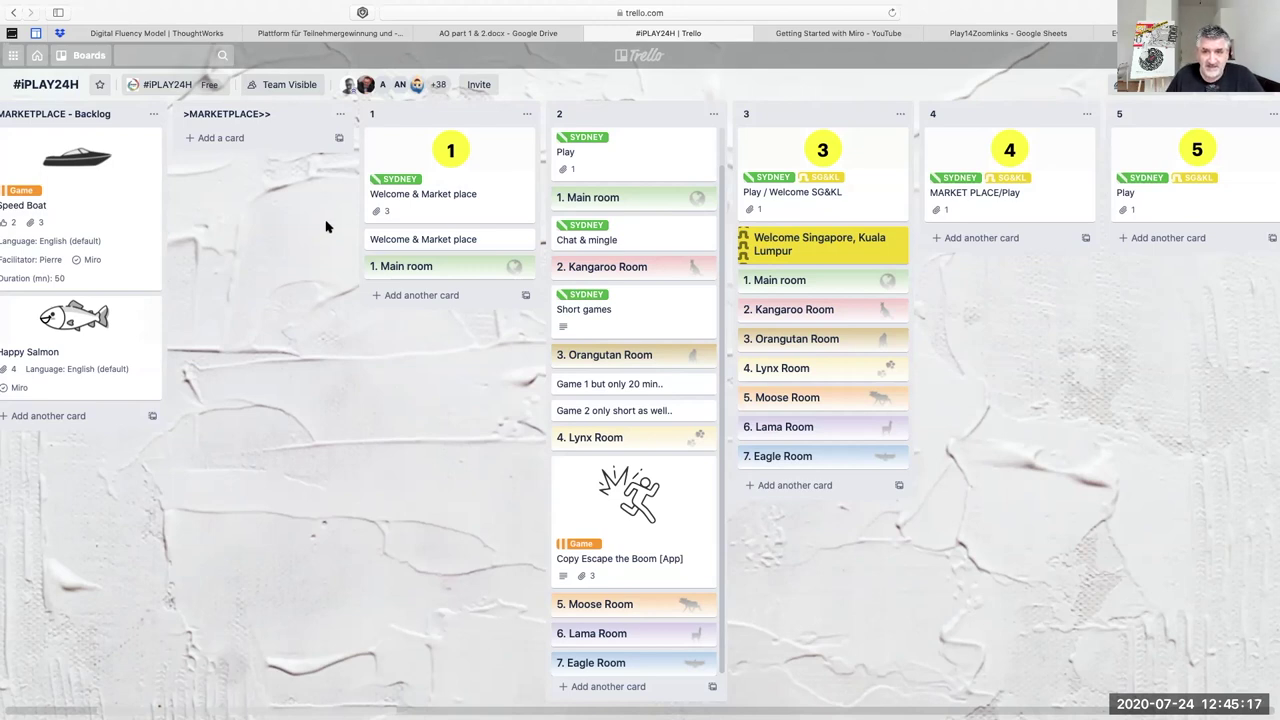
scroll(330, 228, "right", 2)
scroll(345, 232, "right", 4)
scroll(365, 236, "right", 4)
scroll(367, 237, "right", 1)
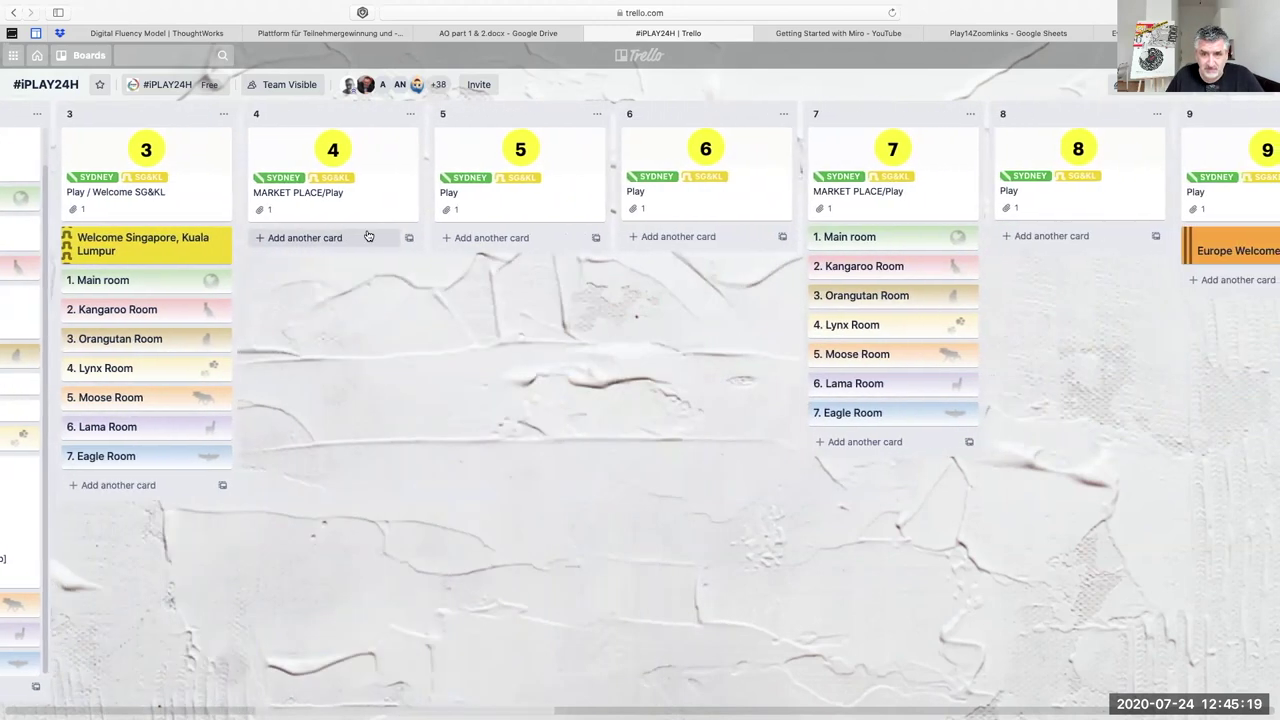
scroll(367, 237, "right", 4)
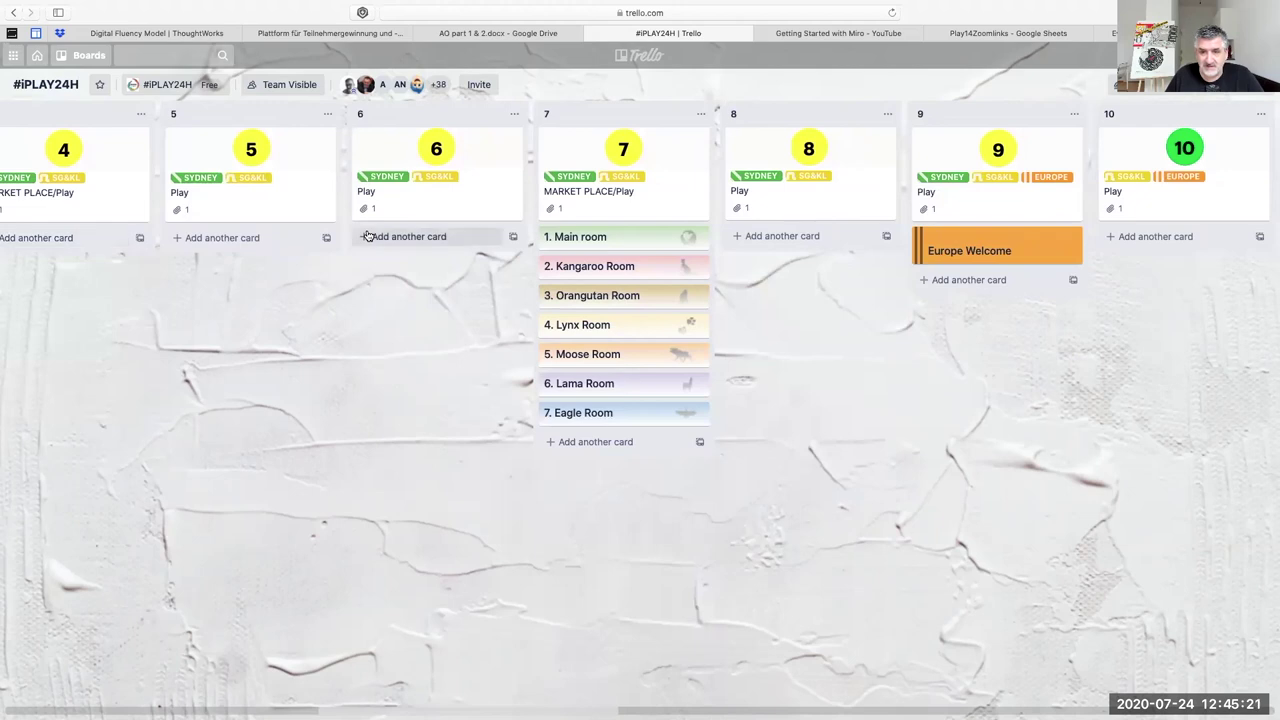
scroll(367, 237, "right", 2)
scroll(367, 237, "right", 1)
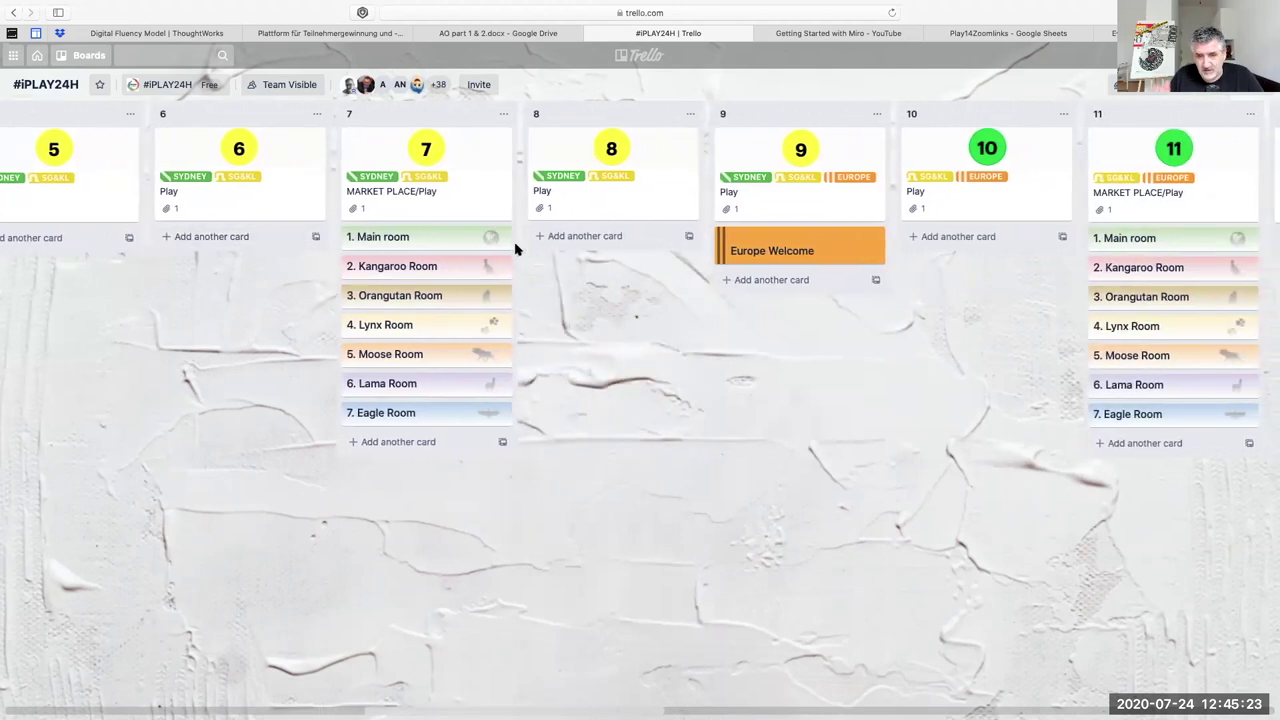
scroll(566, 271, "right", 5)
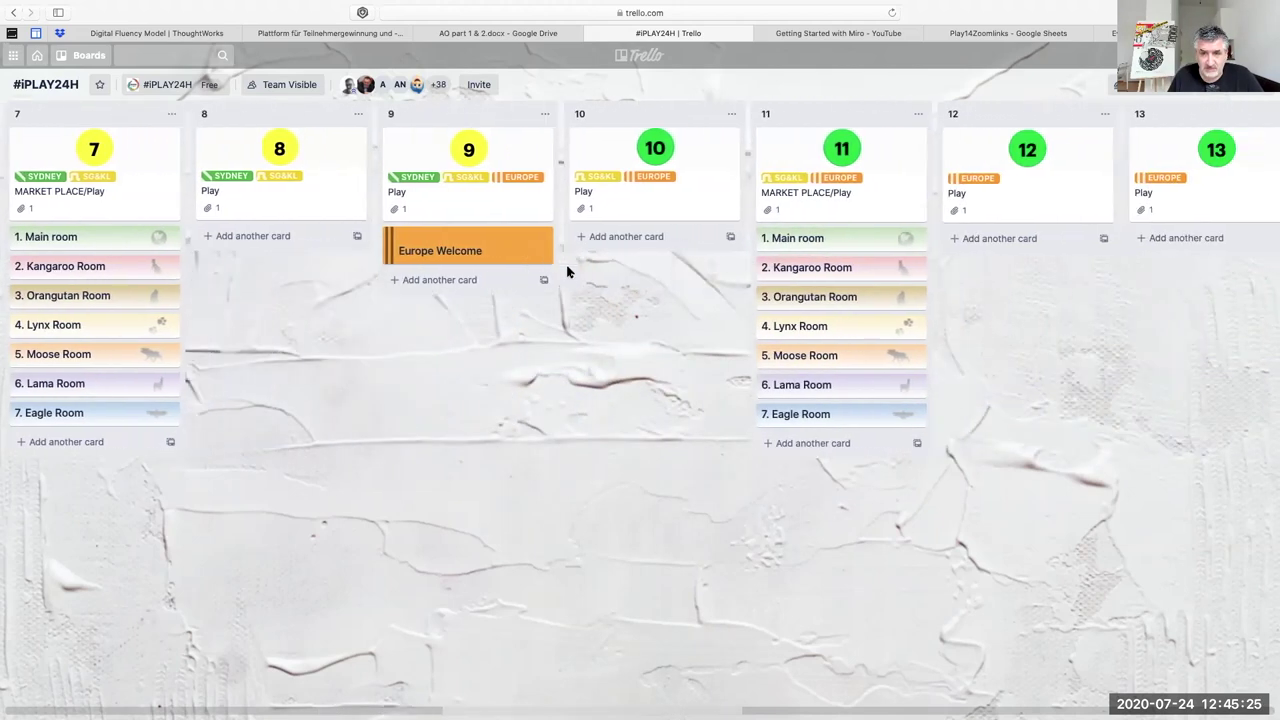
scroll(566, 271, "right", 6)
scroll(566, 271, "right", 2)
scroll(566, 271, "right", 1)
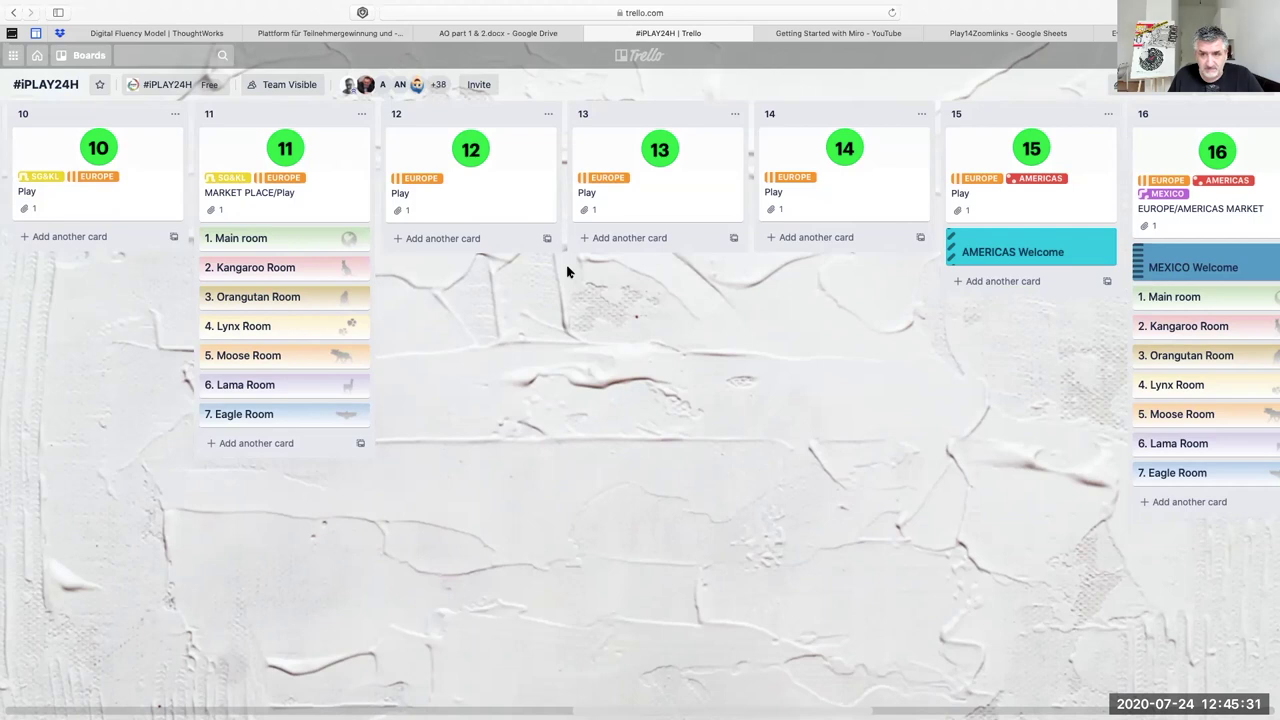
scroll(566, 271, "left", 2)
scroll(566, 272, "left", 3)
scroll(566, 273, "left", 5)
scroll(565, 273, "left", 1)
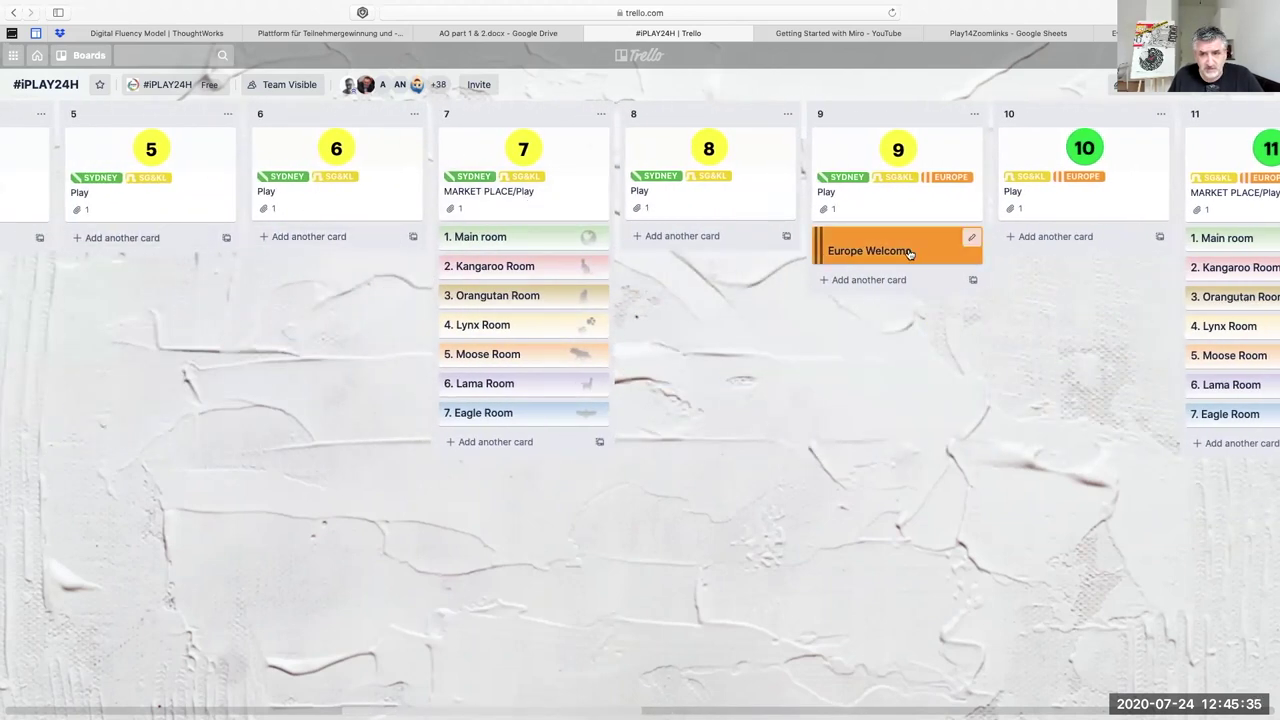
scroll(700, 240, "right", 3)
scroll(500, 230, "right", 2)
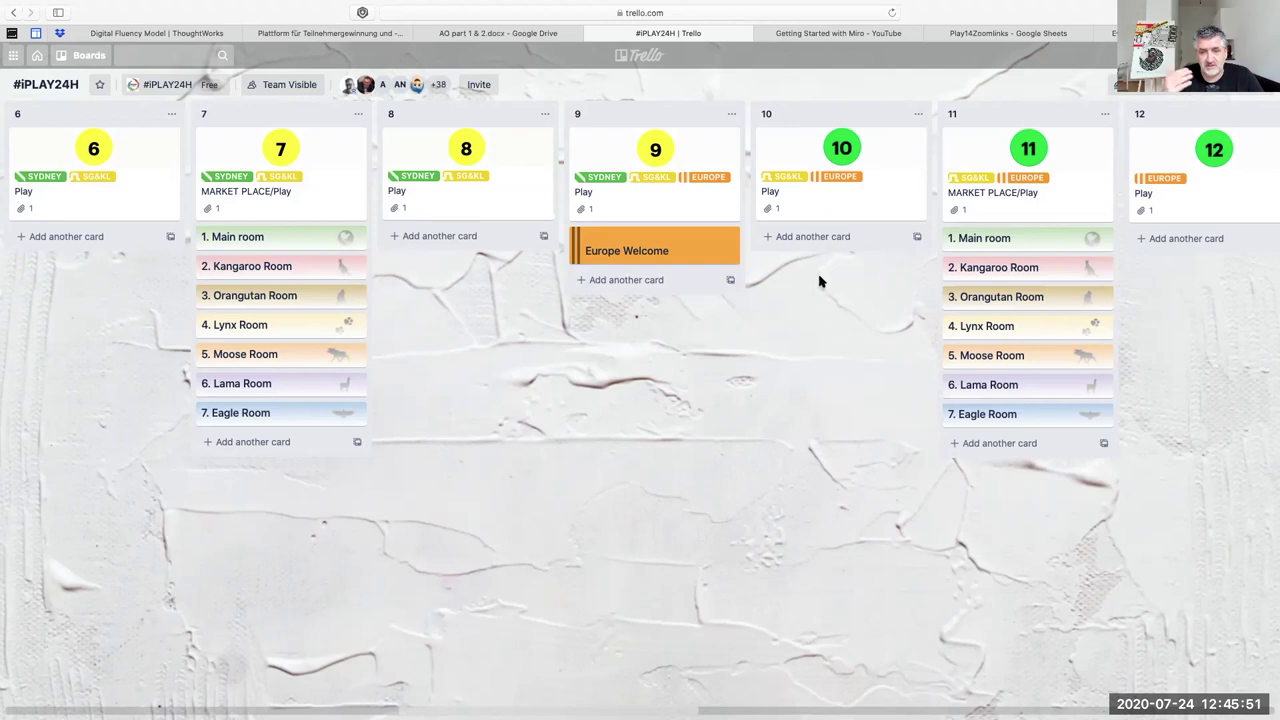
Step: Reposition list 1 so it sits right after the >MARKETPLACE>> list
scroll(634, 362, "left", 10)
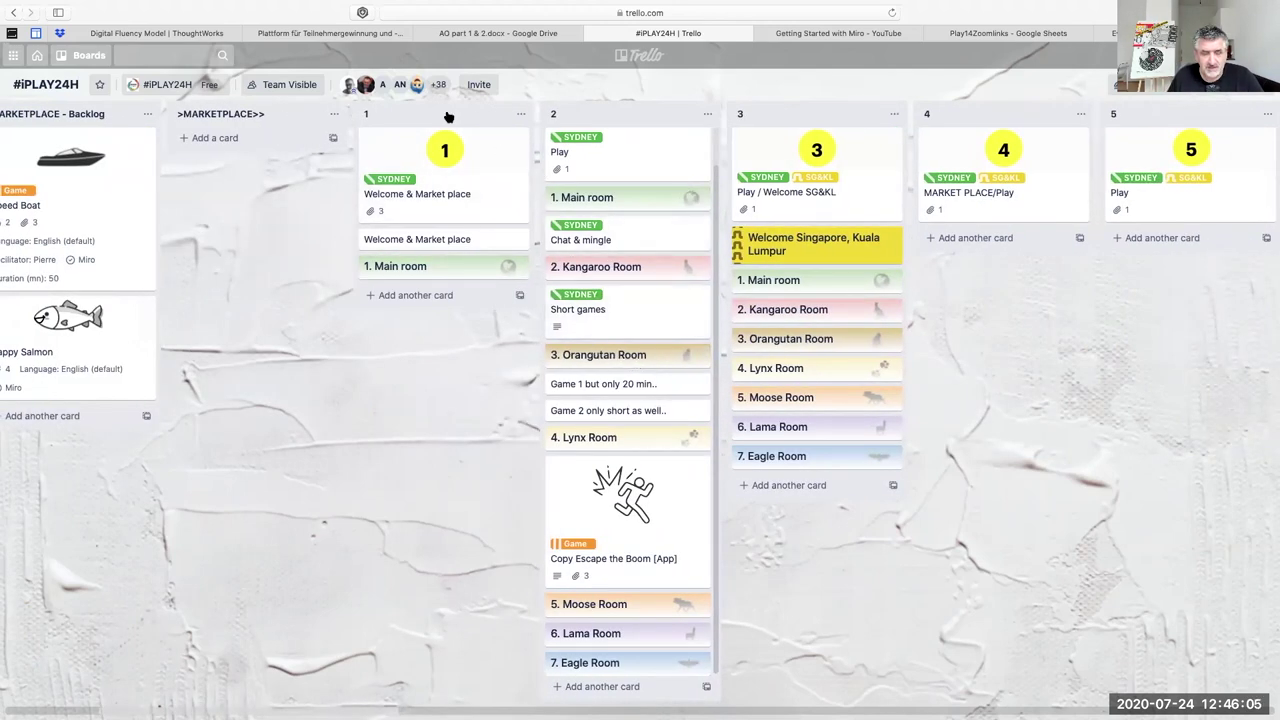
mouse_move(448, 117)
left_mouse_down()
mouse_move(1134, 169)
mouse_move(1268, 207)
mouse_move(1195, 143)
left_mouse_up()
scroll(862, 147, "left", 5)
scroll(862, 147, "left", 5)
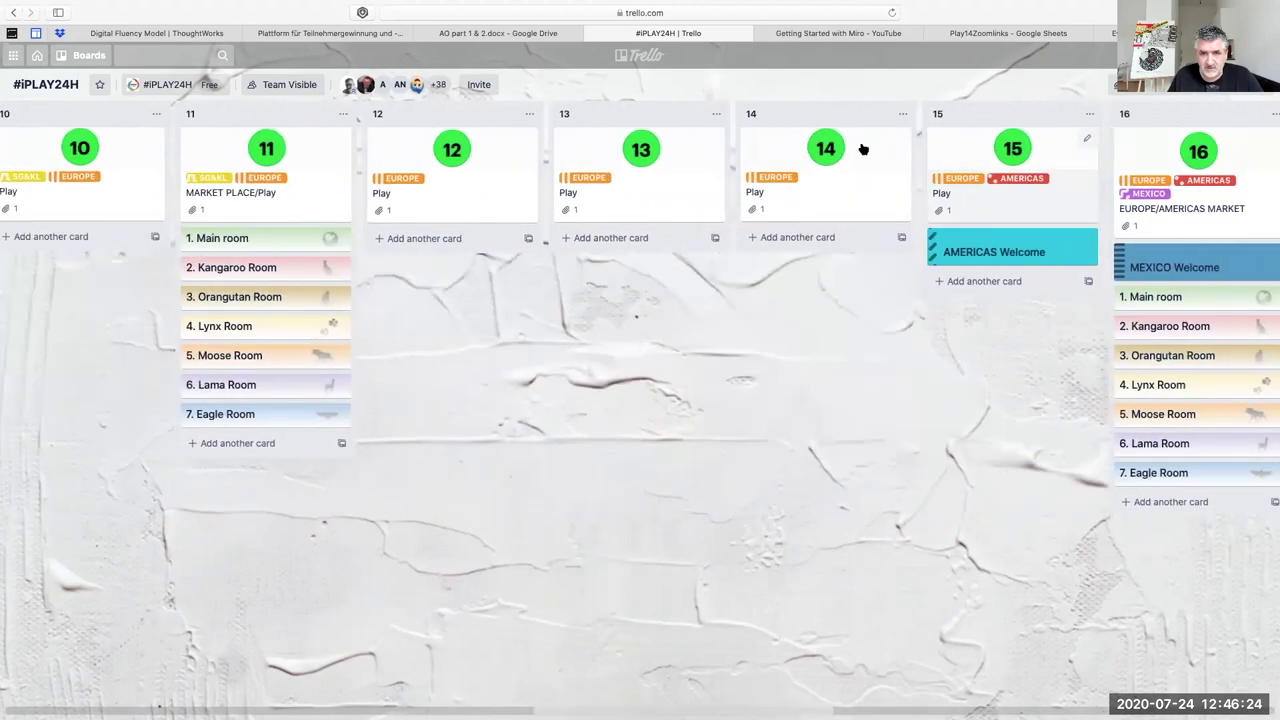
scroll(862, 147, "left", 5)
scroll(862, 147, "left", 5)
scroll(862, 147, "left", 2)
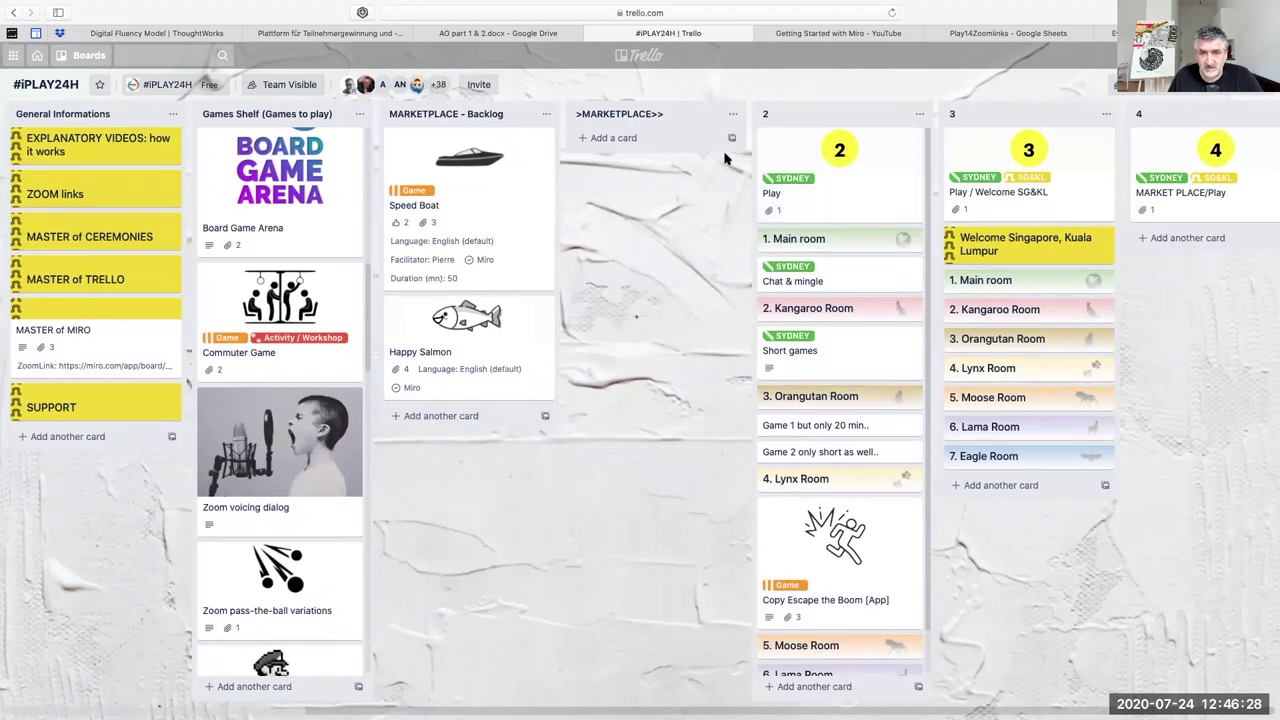
scroll(712, 170, "right", 2)
scroll(714, 170, "right", 4)
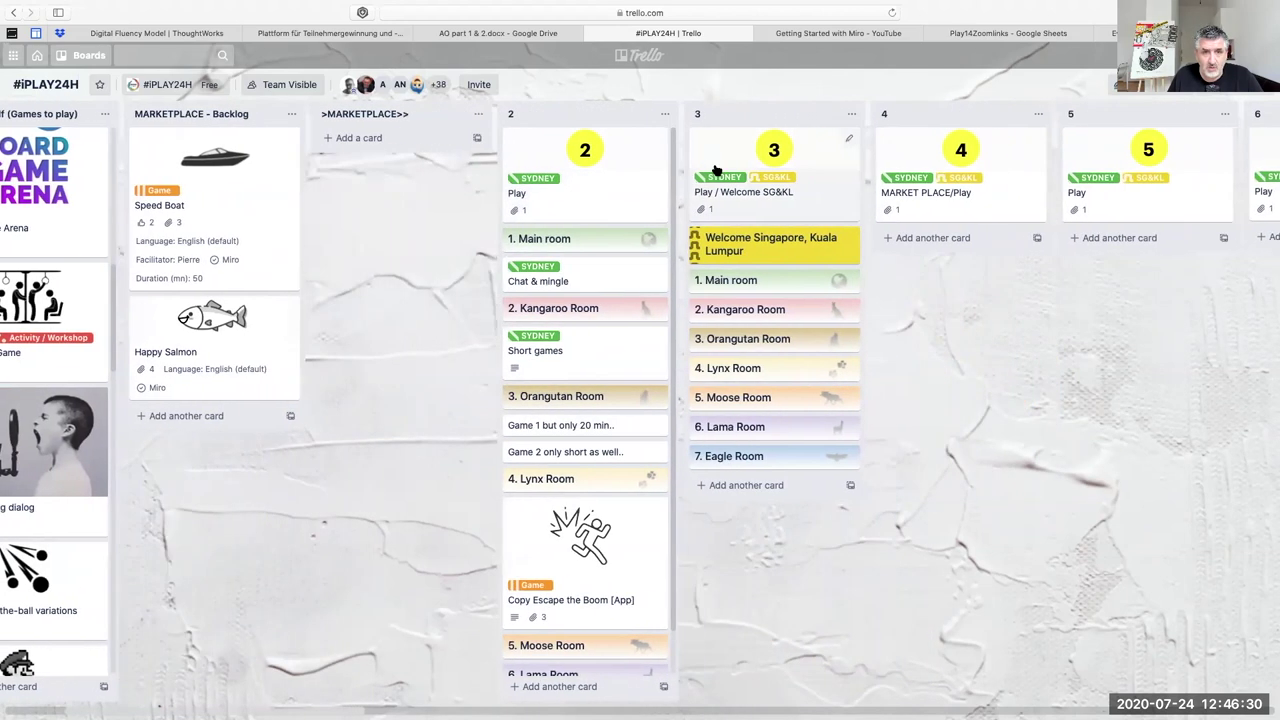
scroll(715, 170, "right", 1)
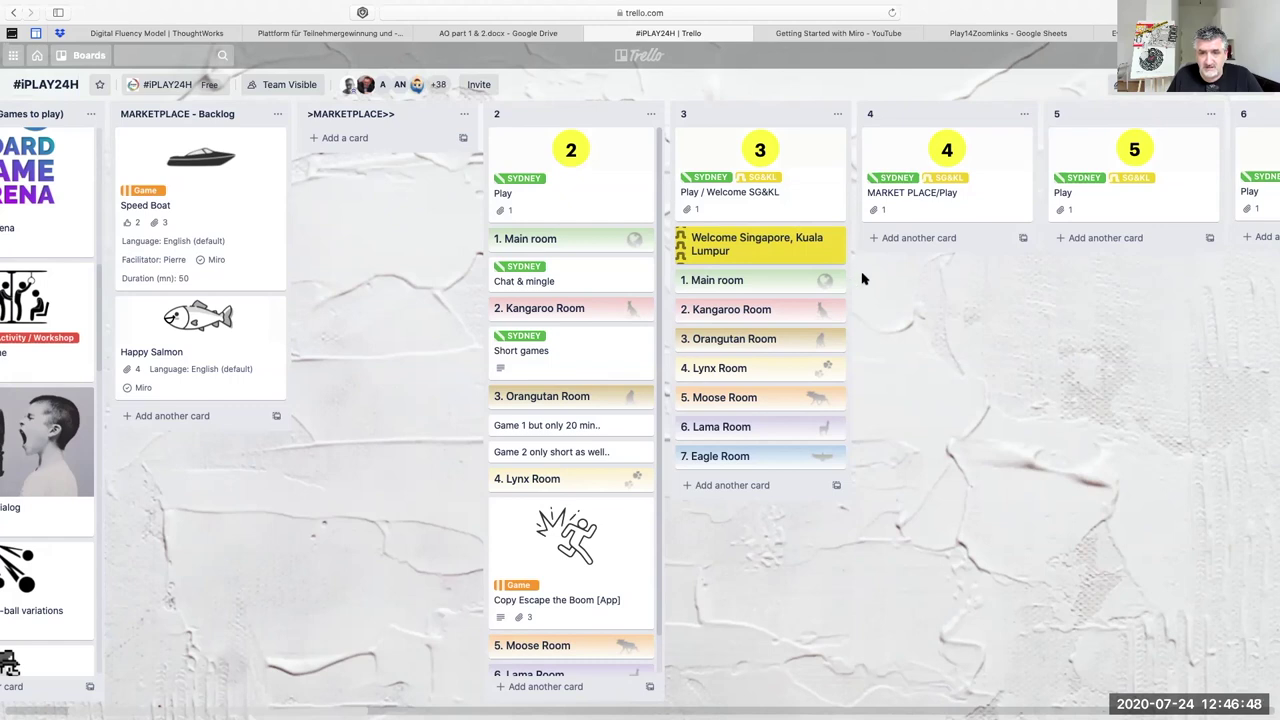
mouse_move(773, 244)
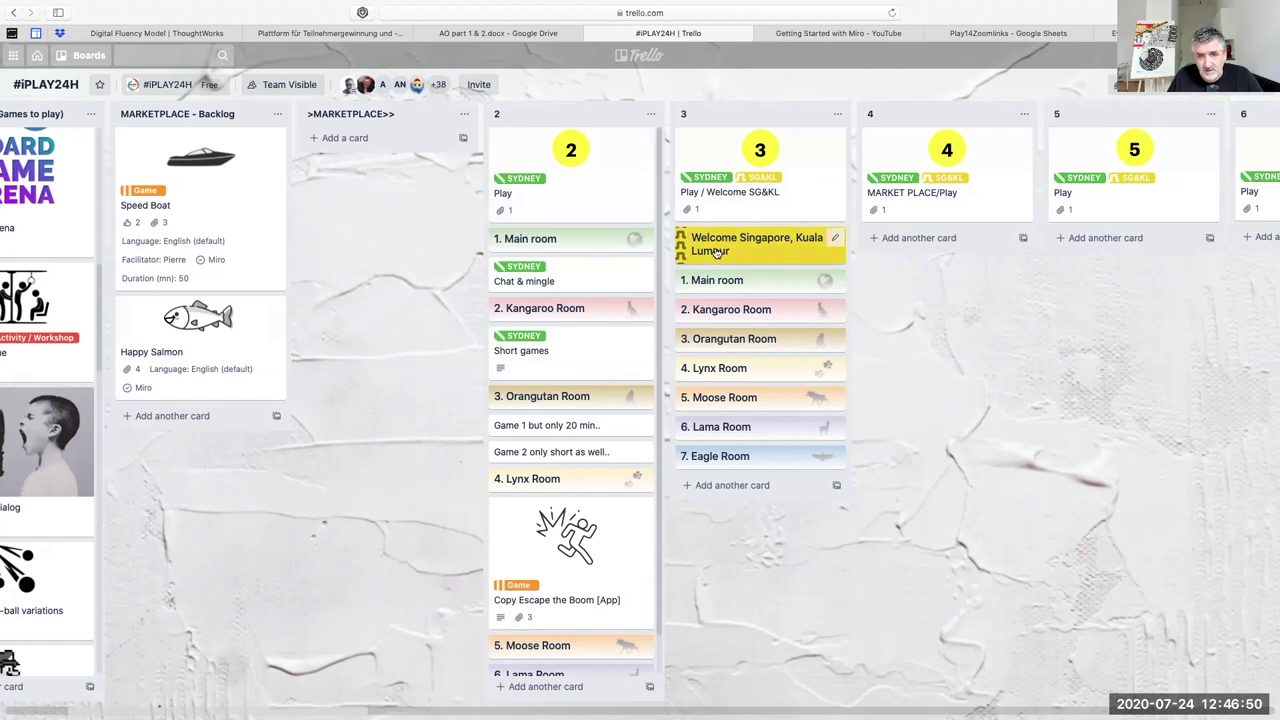
left_click_drag(678, 250, 520, 229)
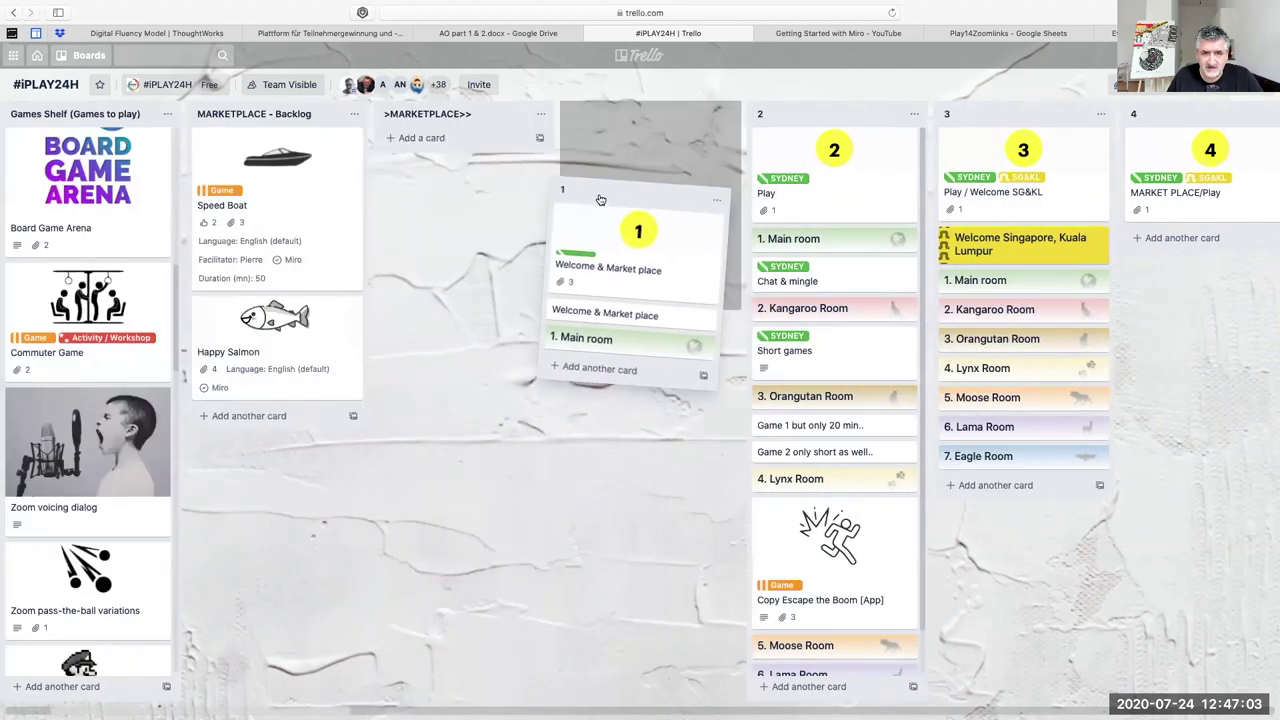
left_click_drag(520, 229, 592, 133)
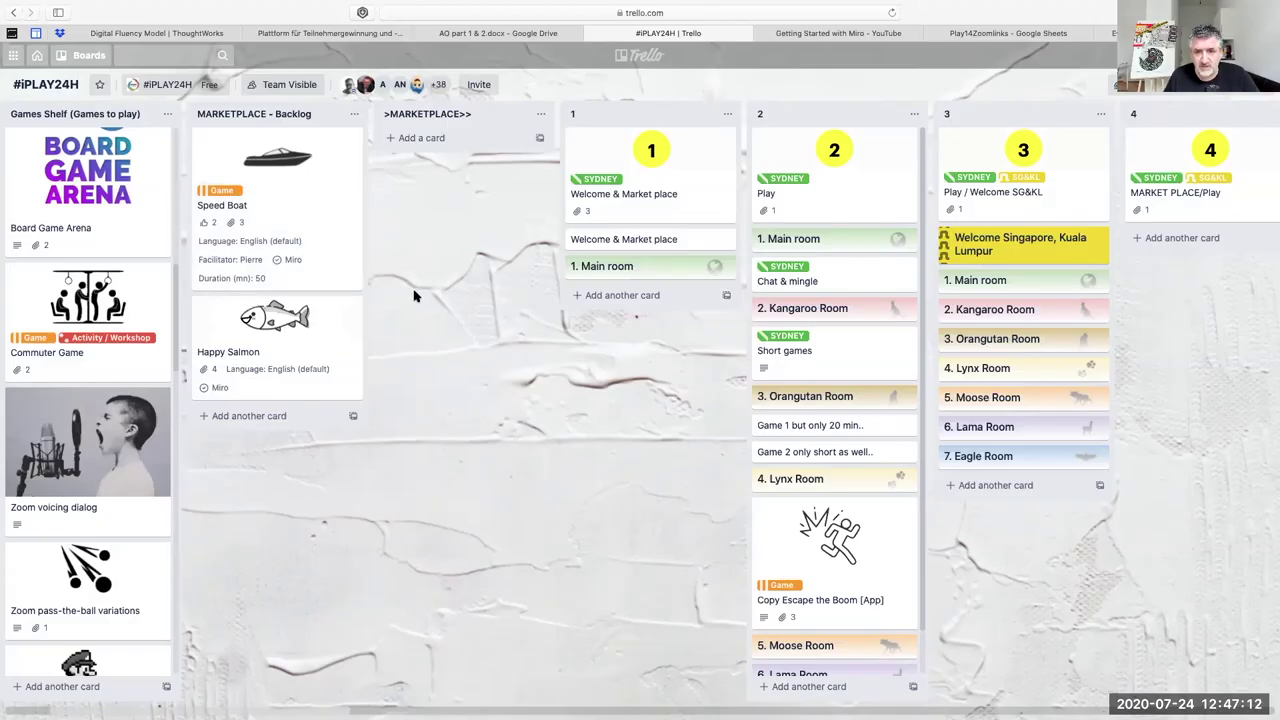
Step: Add a 'mygame' card to list 1 with test description 'dsdsddsdsds'
left_click(628, 296)
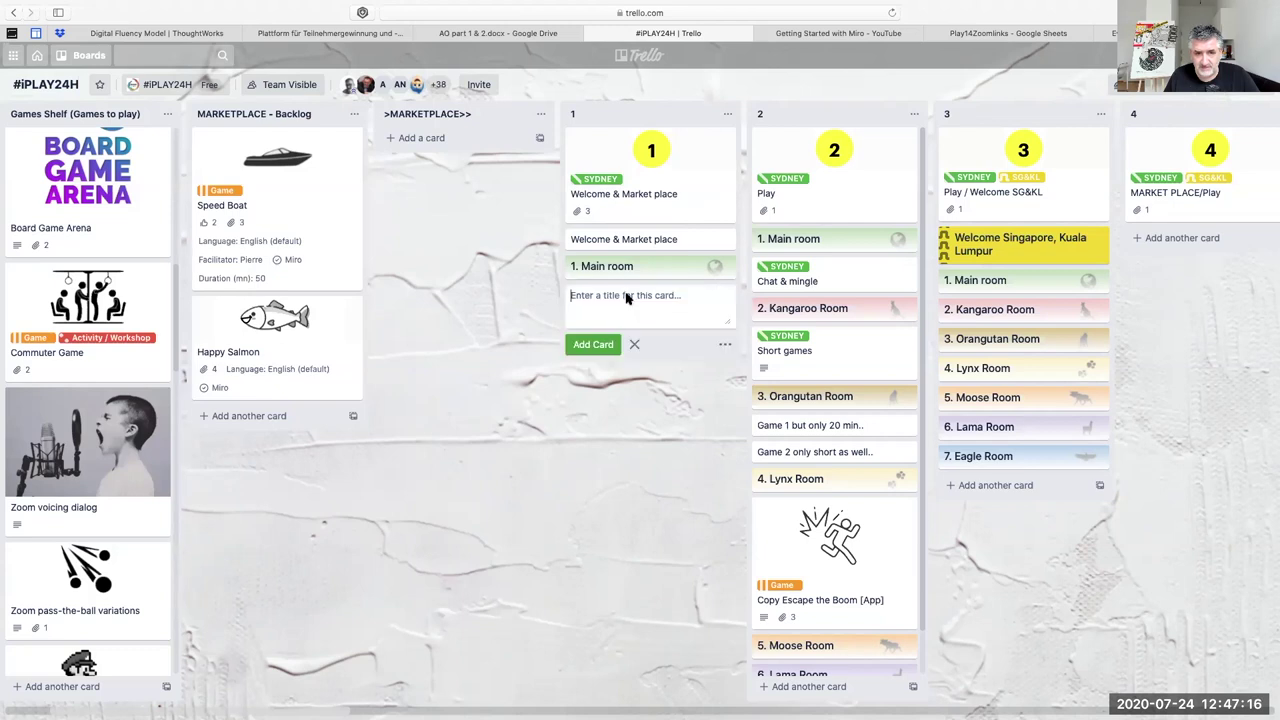
type("mygame")
key("Return")
left_click(610, 298)
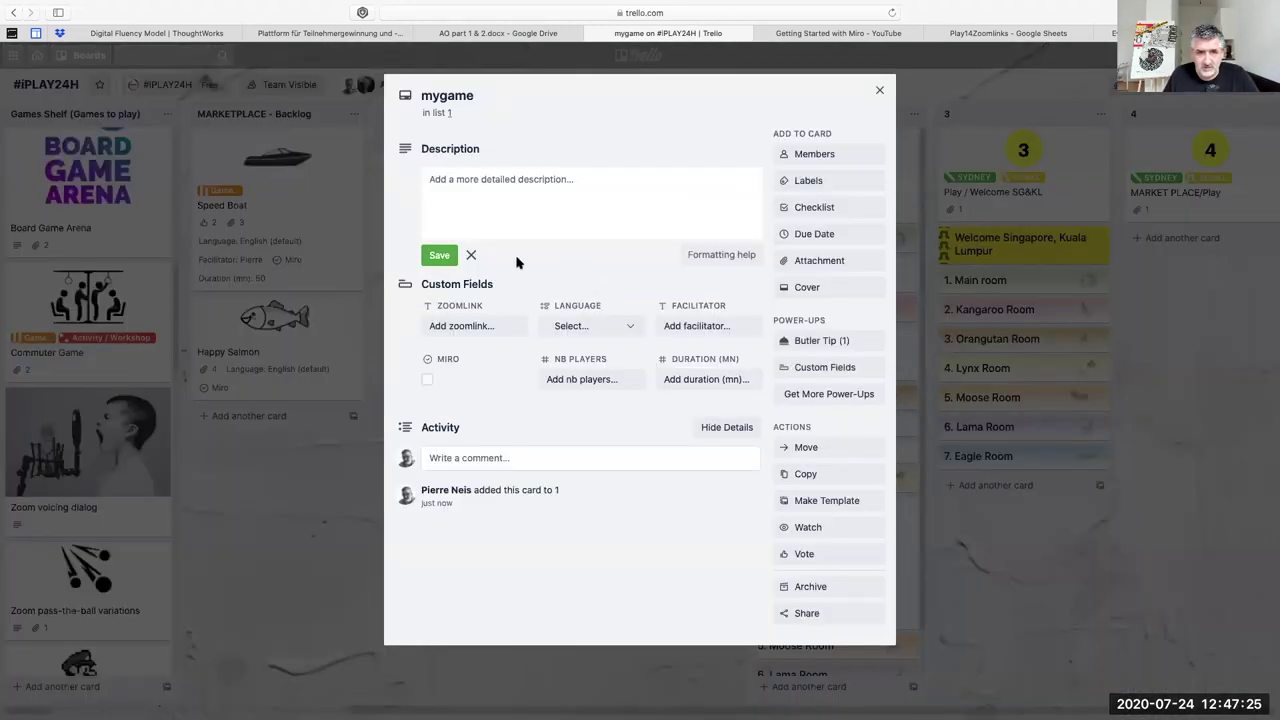
left_click(457, 183)
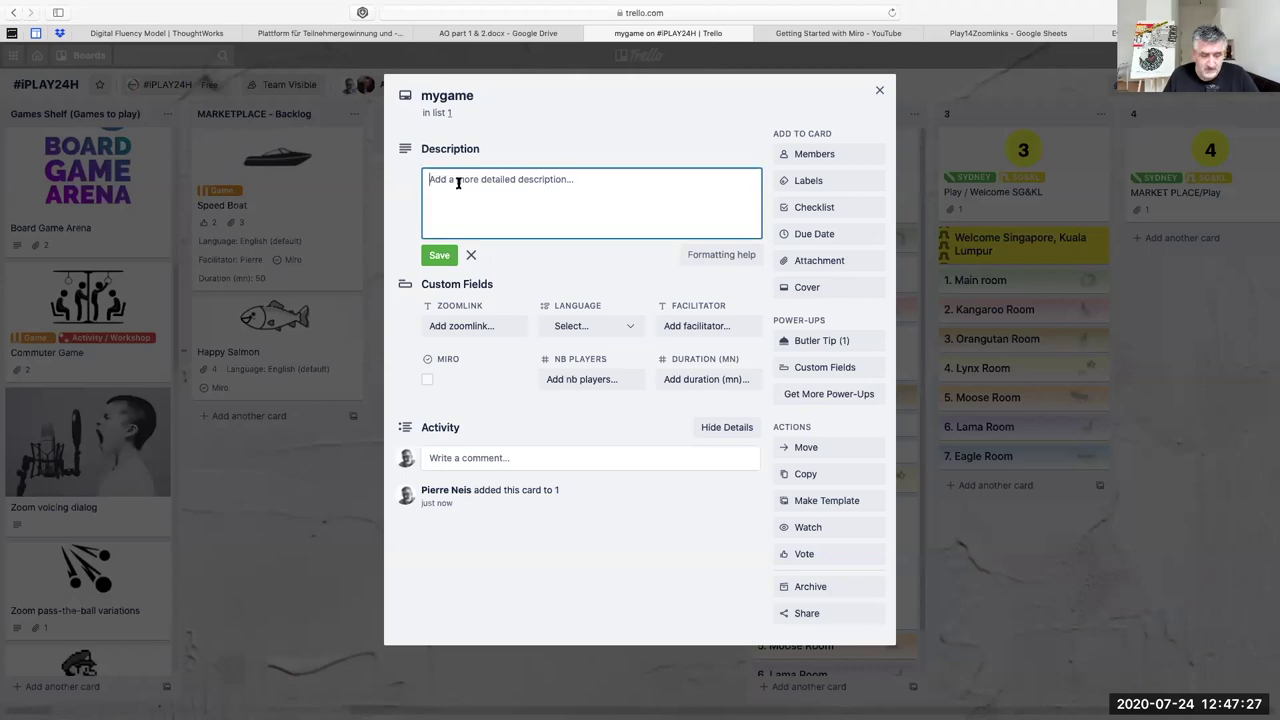
type("dsdsddsdsds")
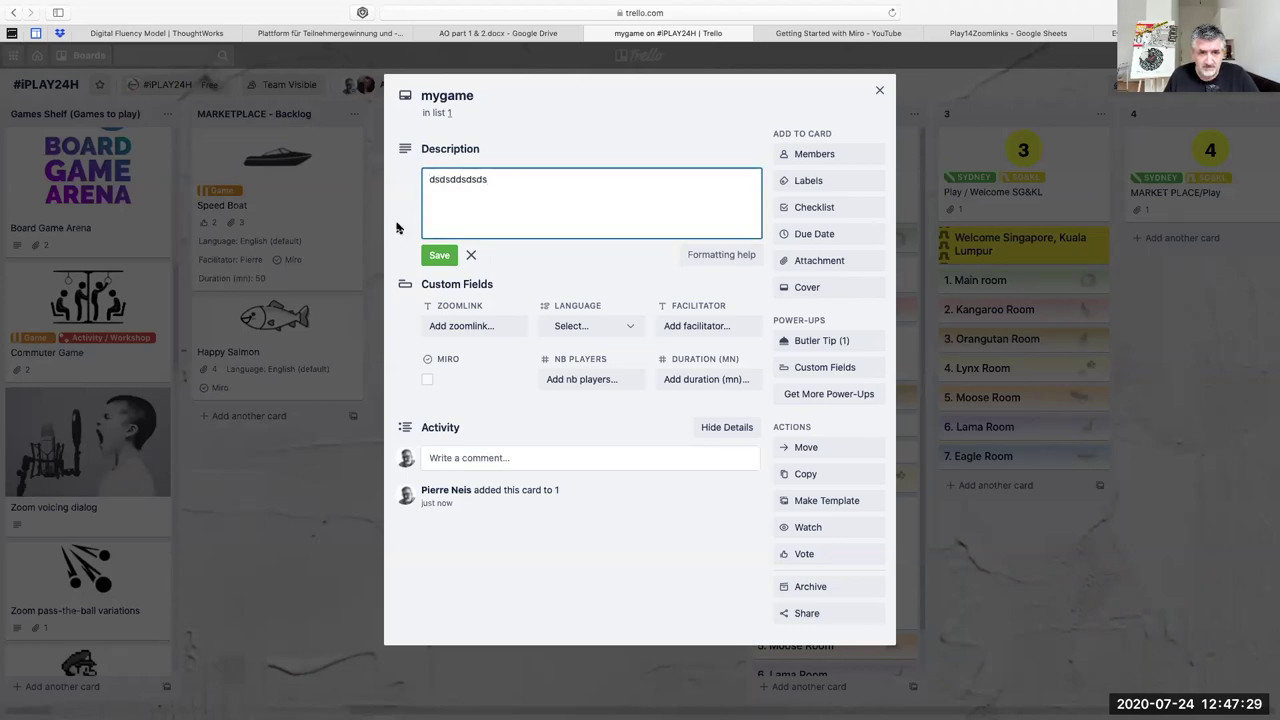
left_click(396, 228)
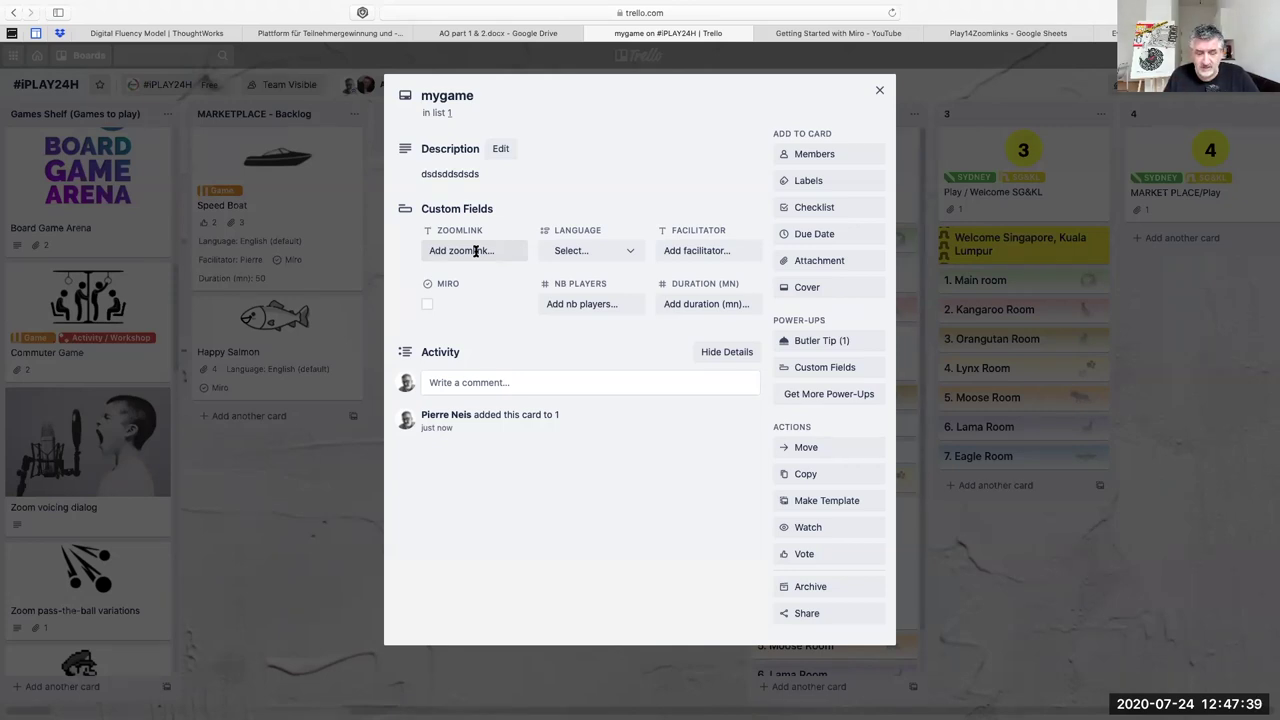
Step: Set Language to English (default), fill in the facilitator, and tick Miro
left_click(584, 253)
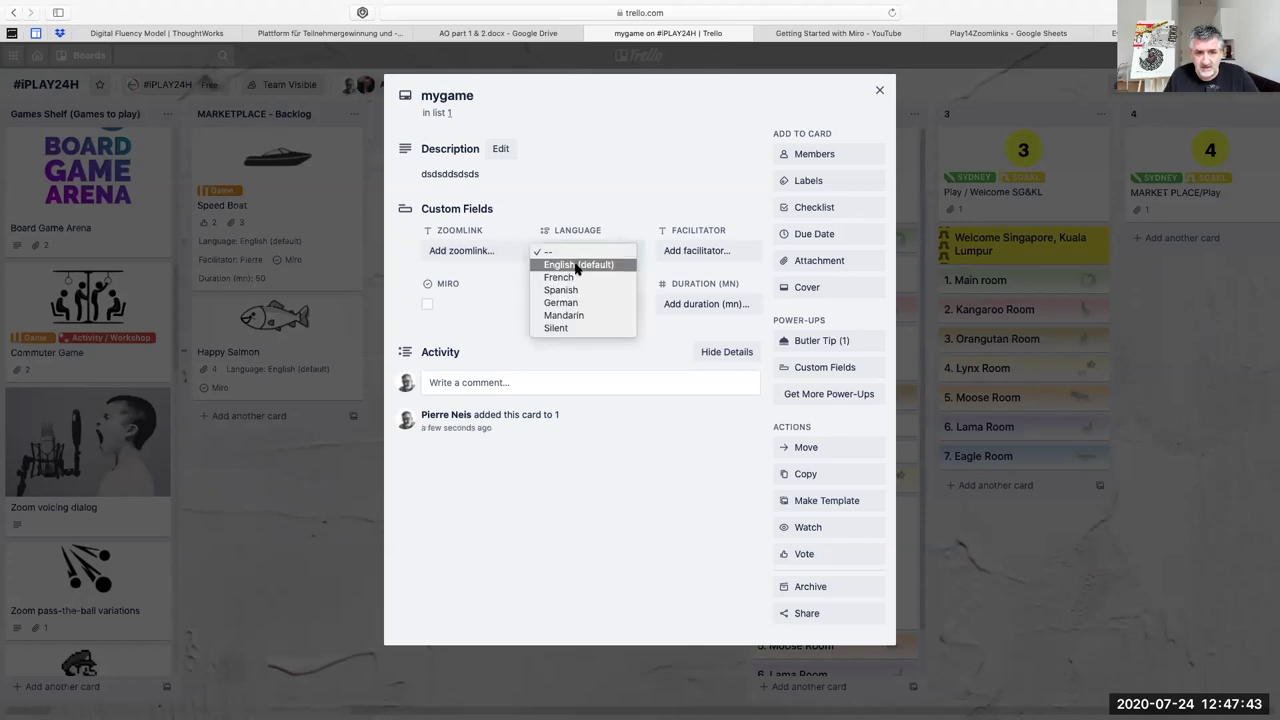
left_click(578, 266)
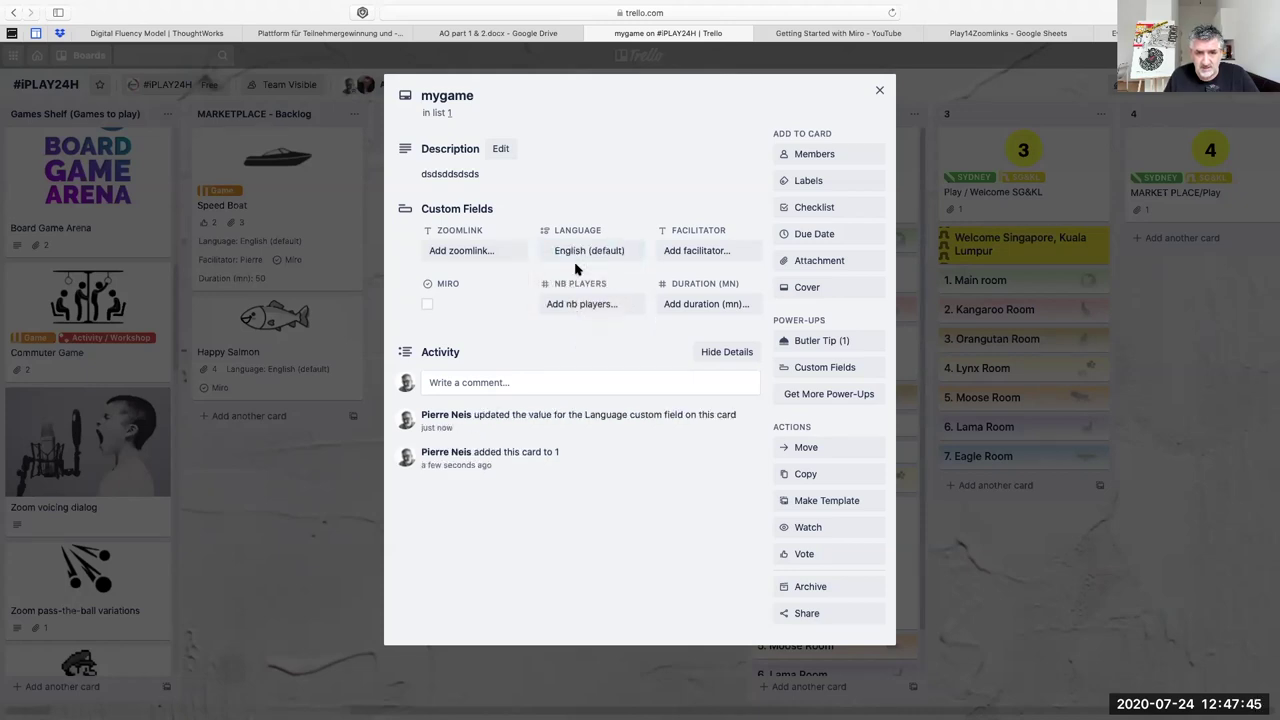
left_click(683, 251)
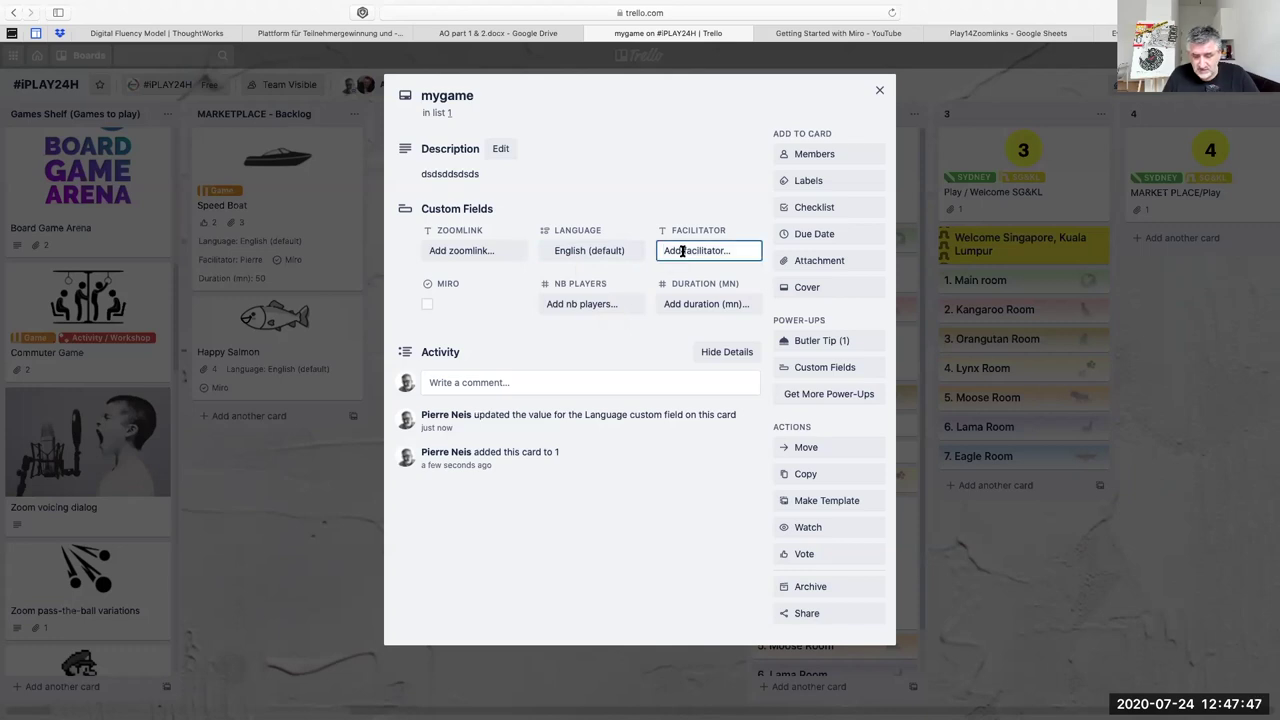
type("Pierre")
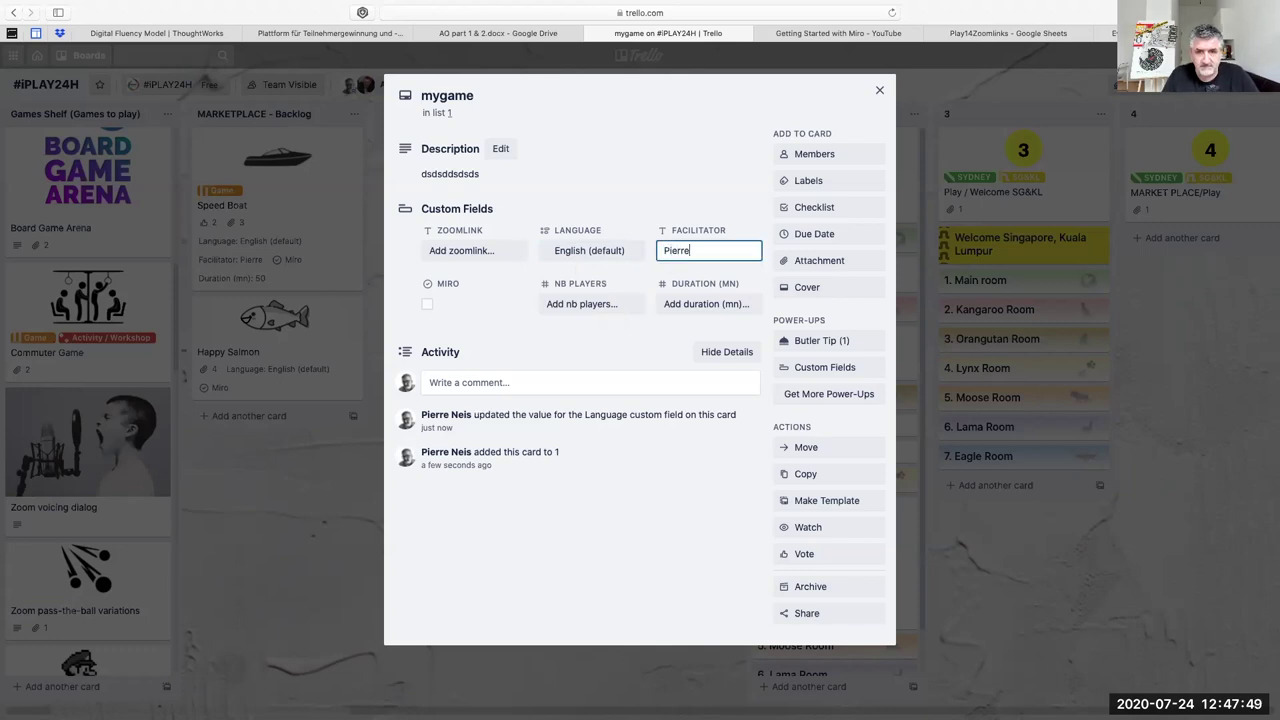
key("Return")
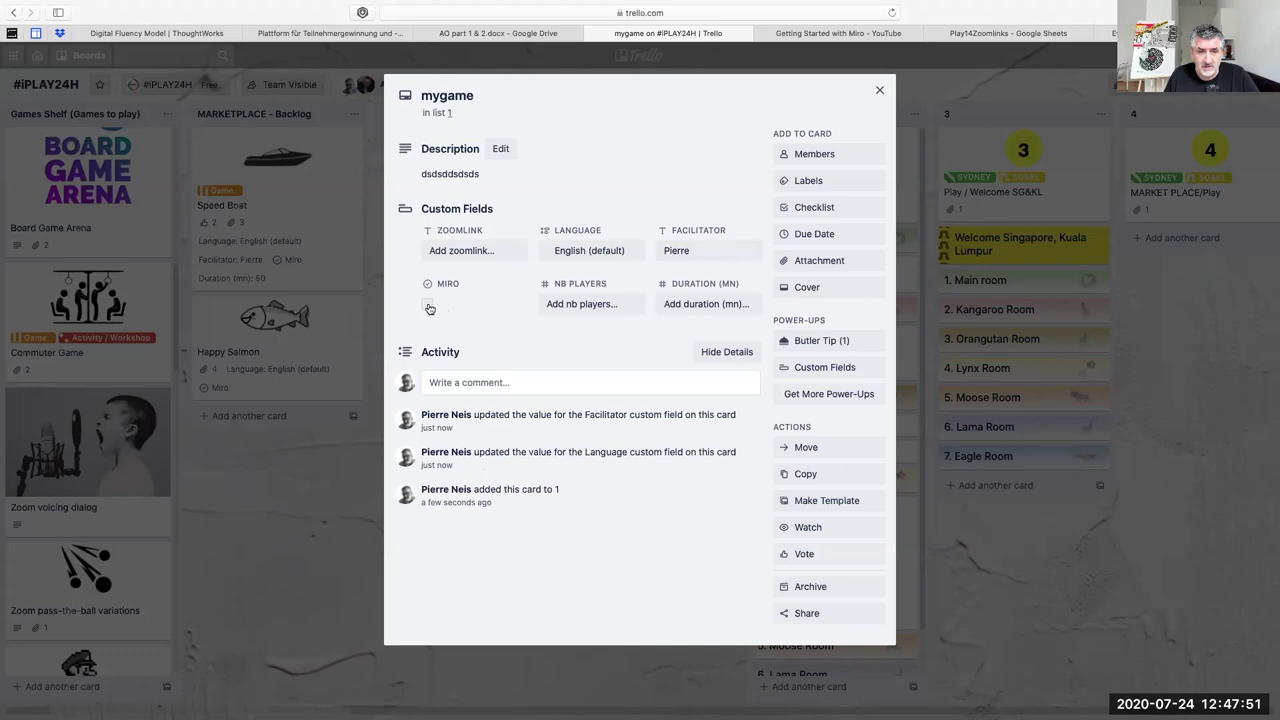
left_click(428, 305)
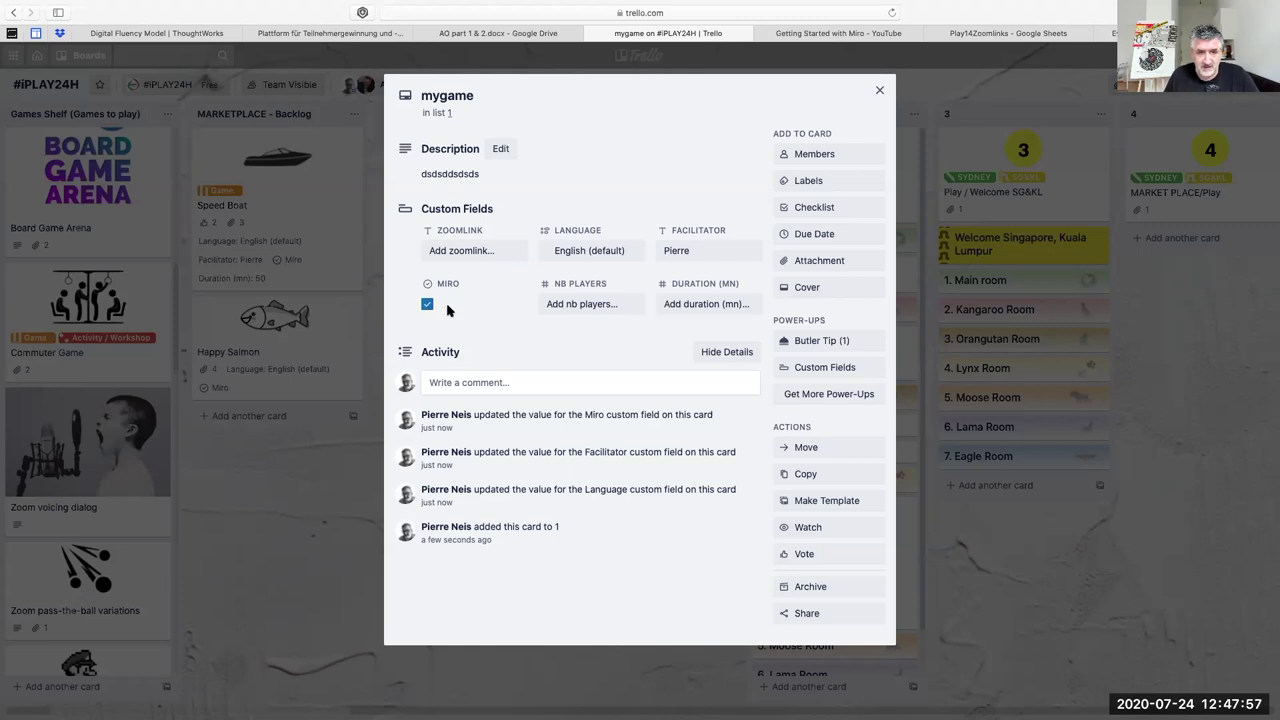
Step: Draft a comment reading 'Miro' on the mygame card
left_click(497, 384)
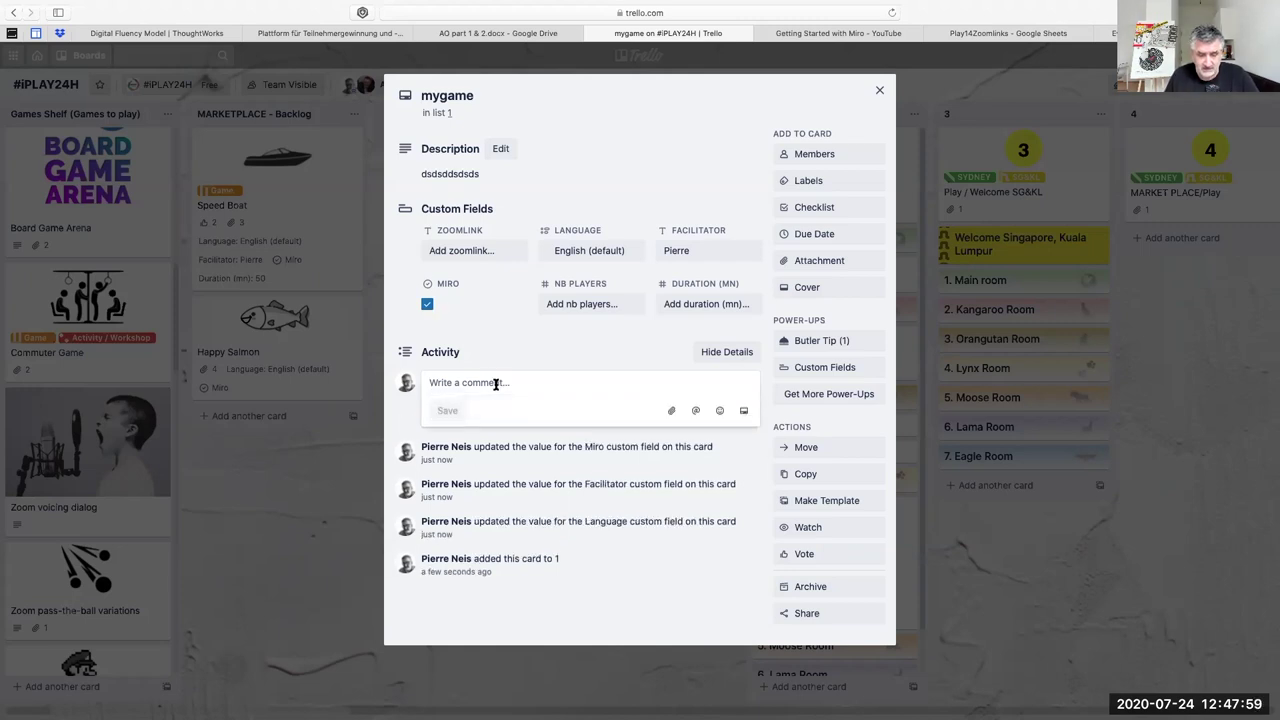
type("Mi")
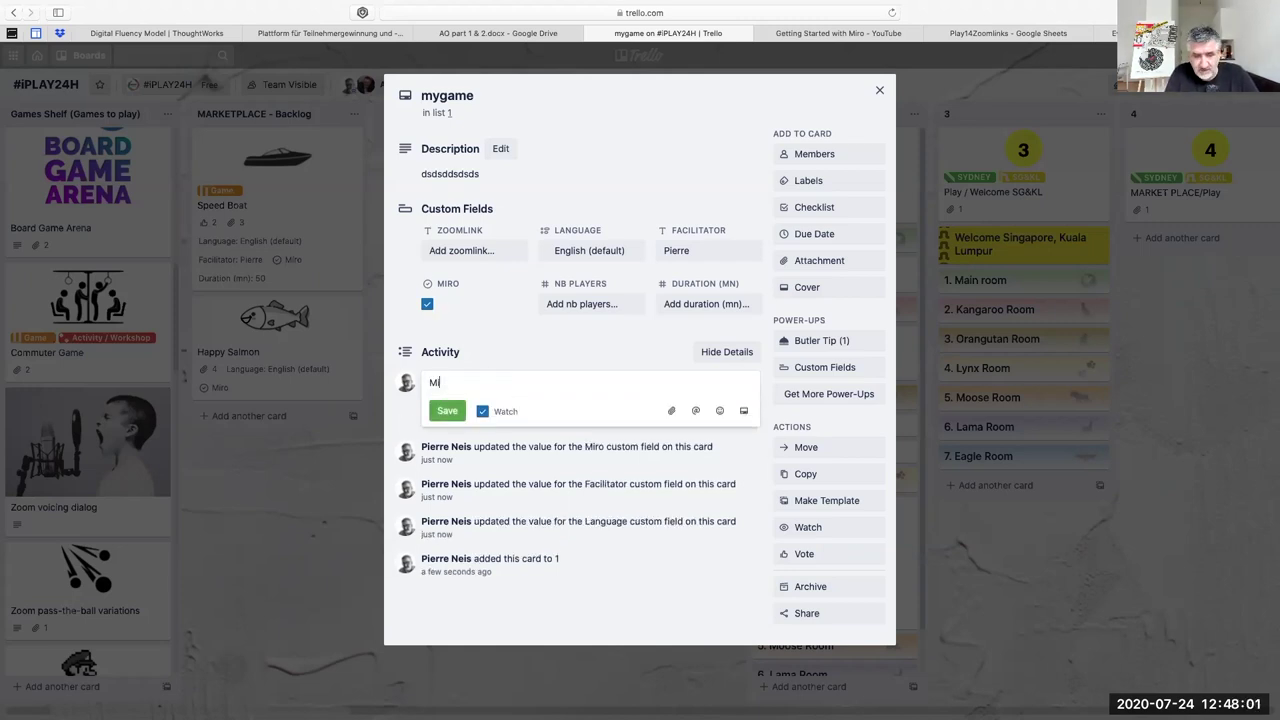
type("ro link")
key("Return")
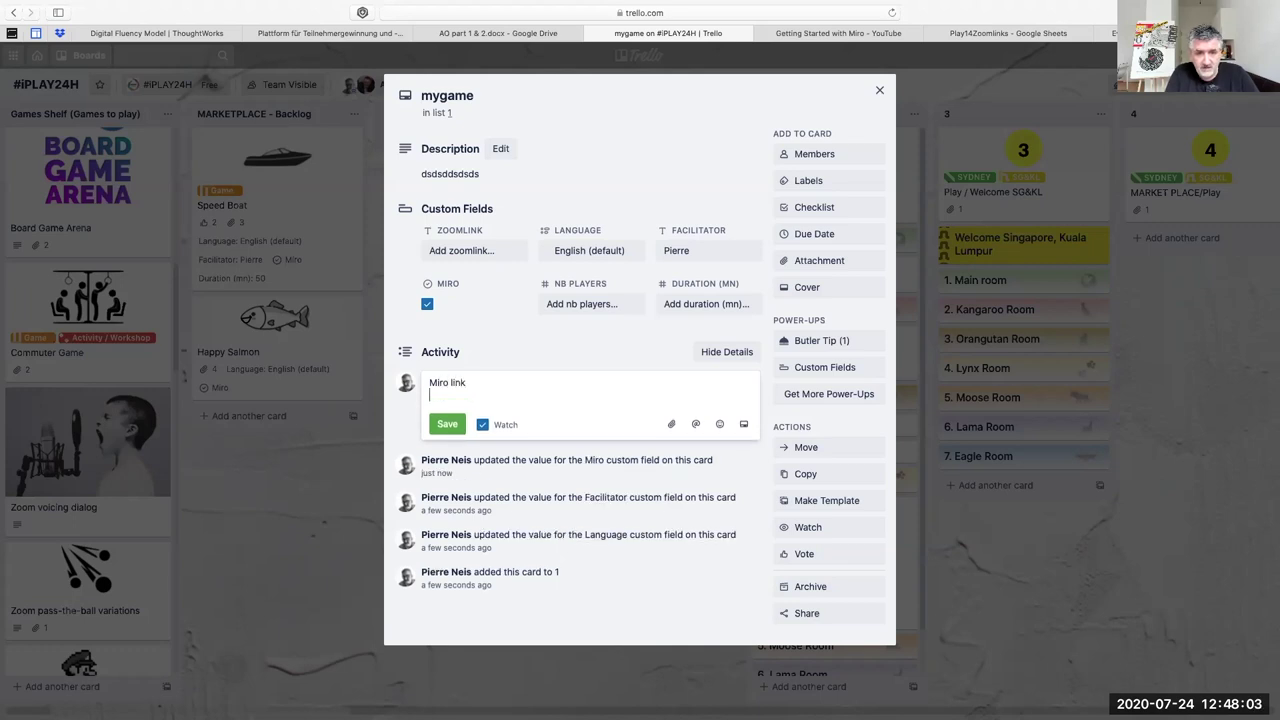
Step: Attach a test link to the mygame card
left_click(815, 262)
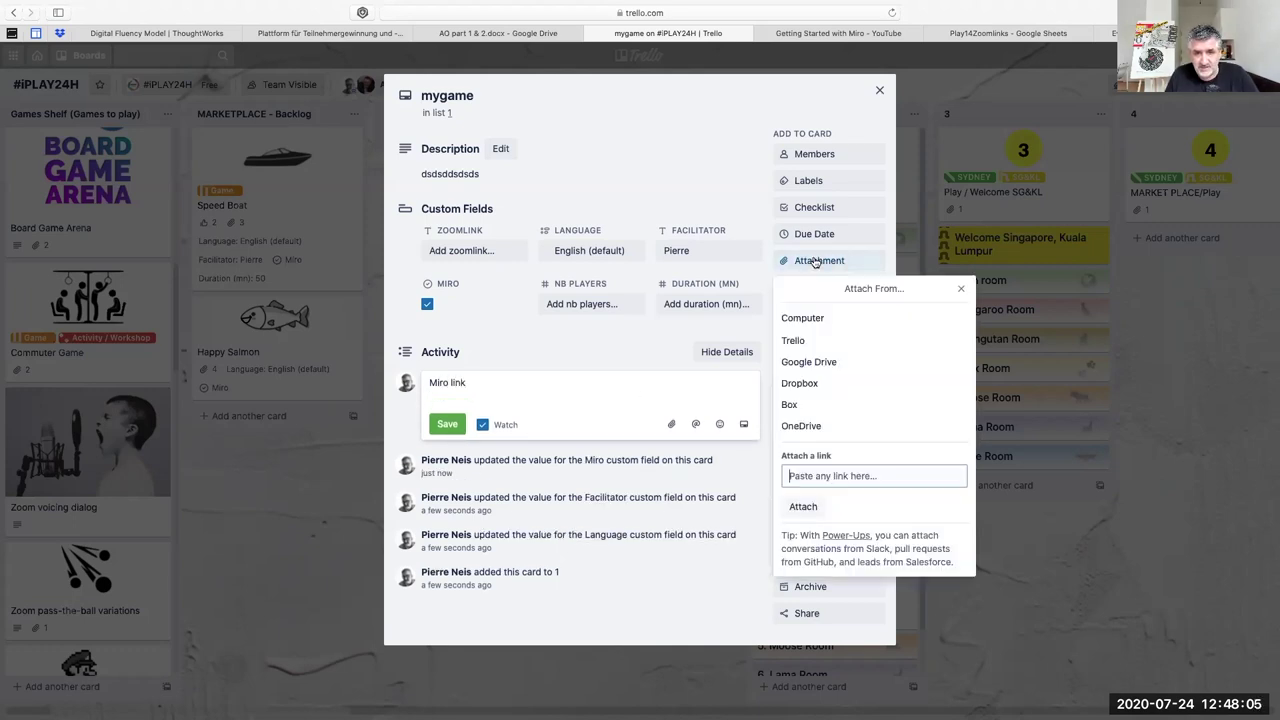
type("d")
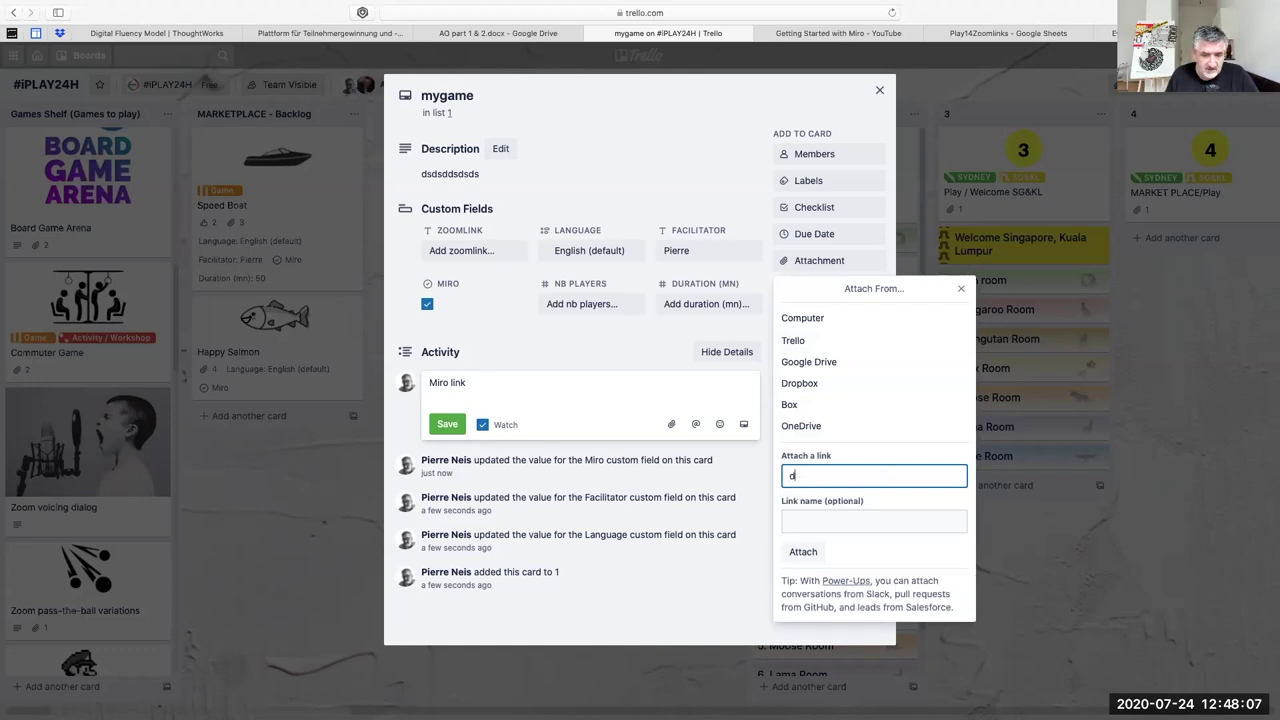
type("dssd")
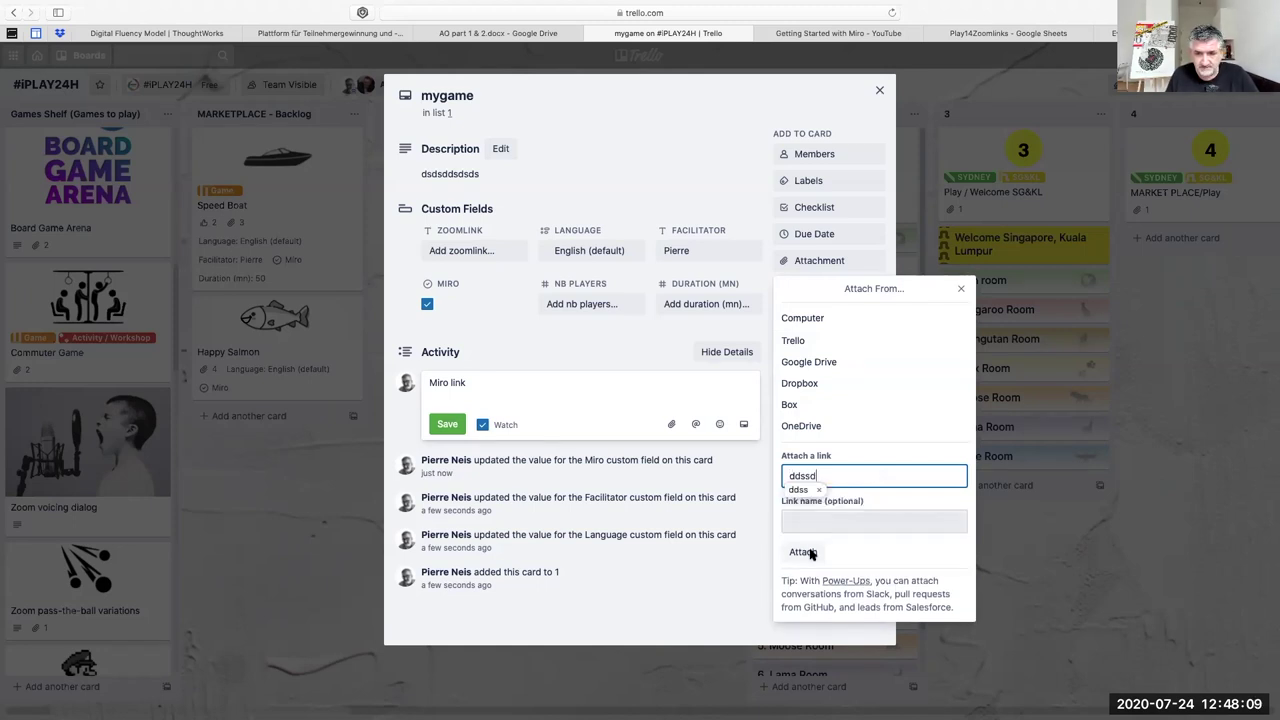
left_click(803, 551)
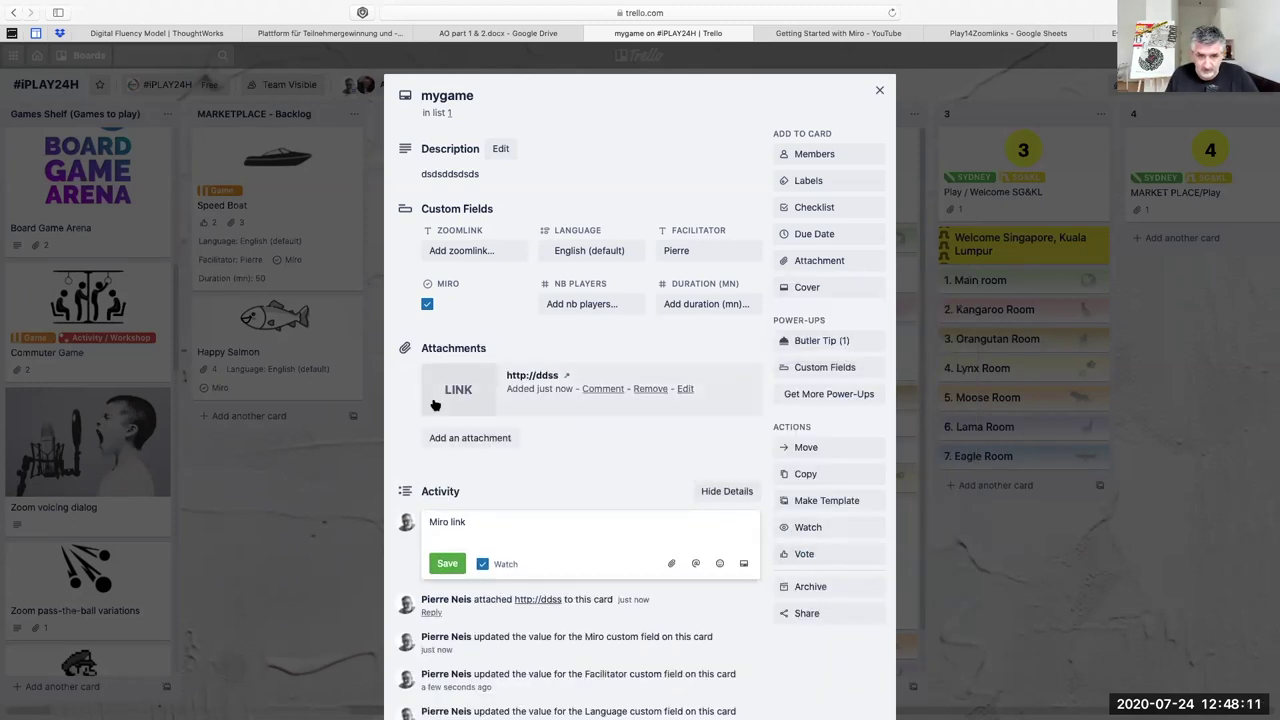
Step: Set NB Players to 8 and Duration (mn) to 20
left_click(581, 303)
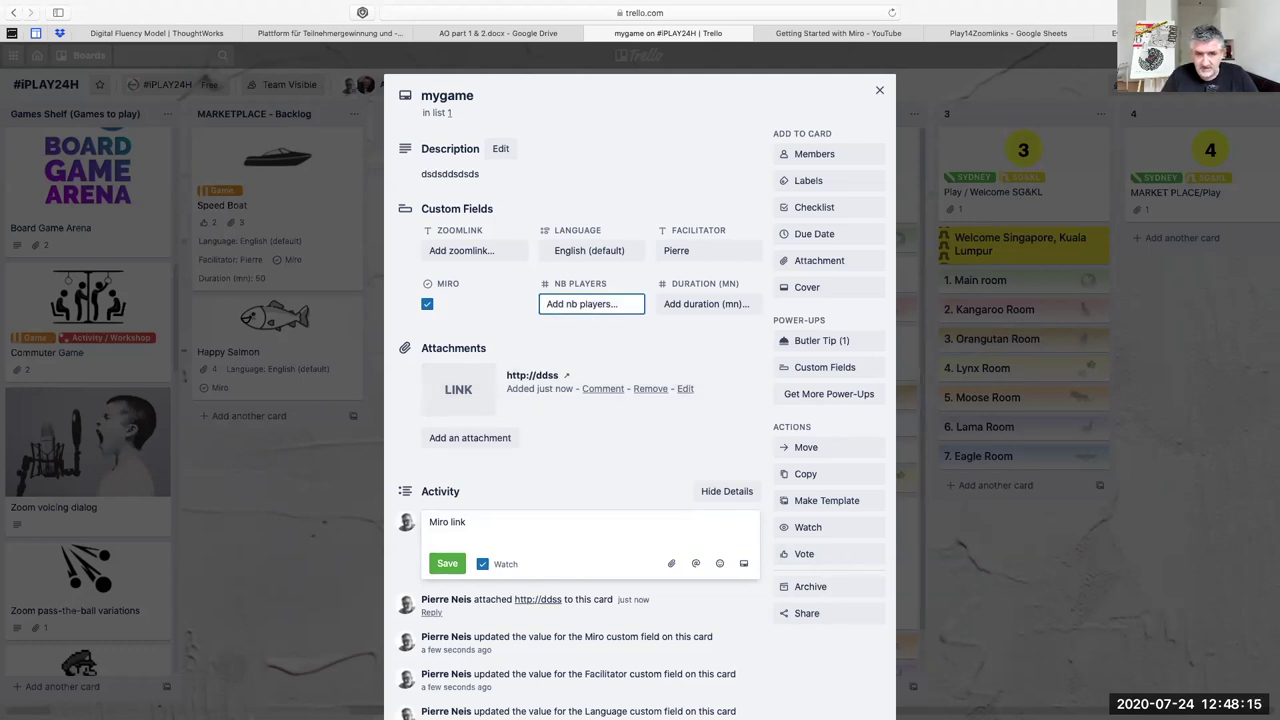
type("8")
key("Return")
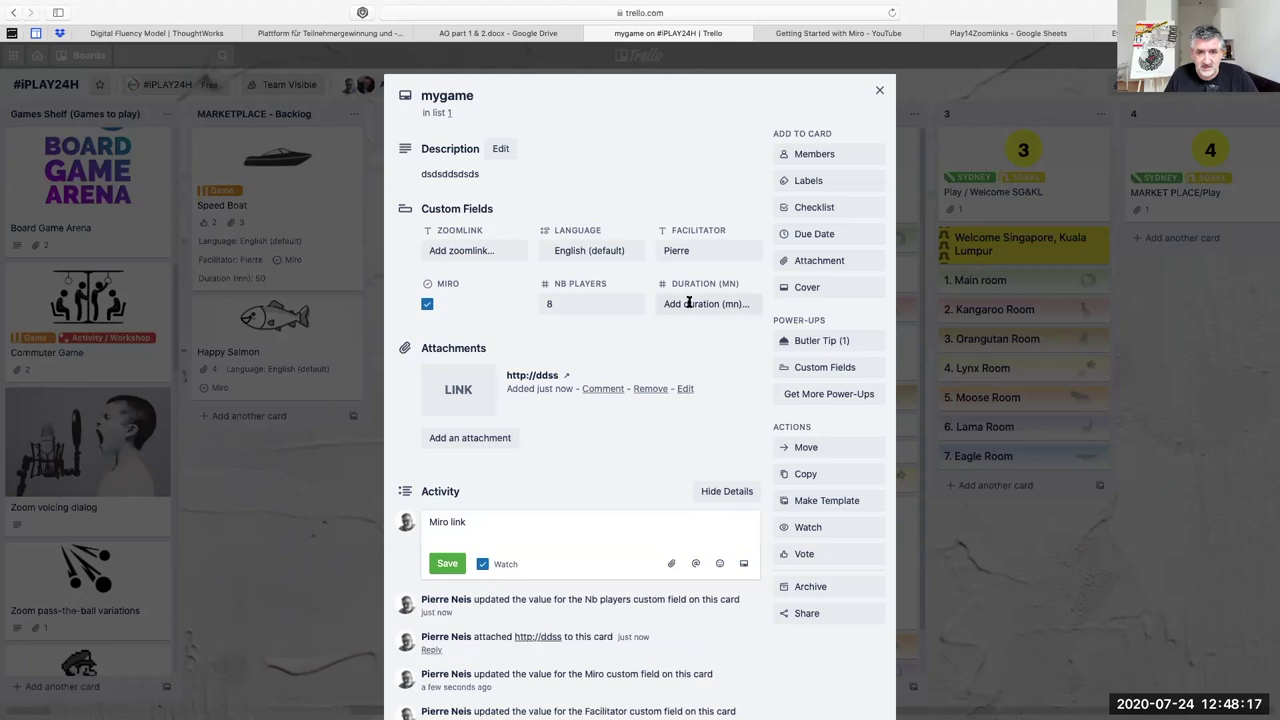
left_click(694, 306)
type("20")
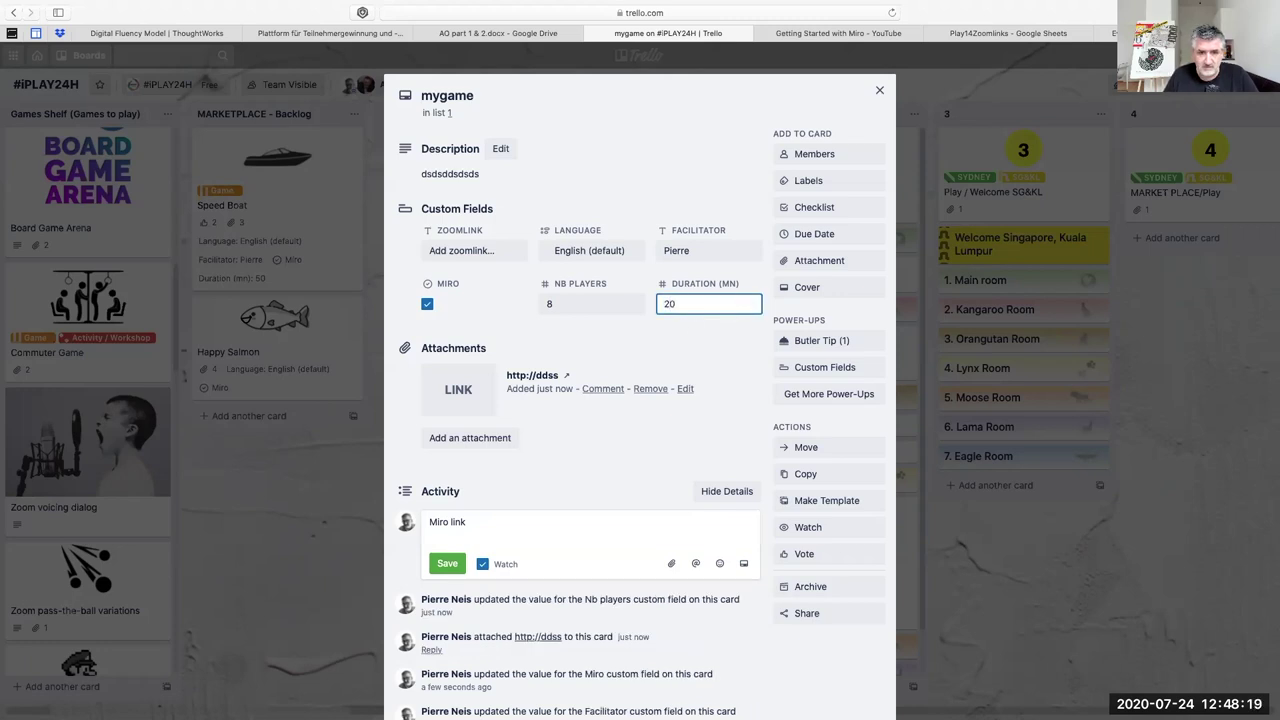
key("Return")
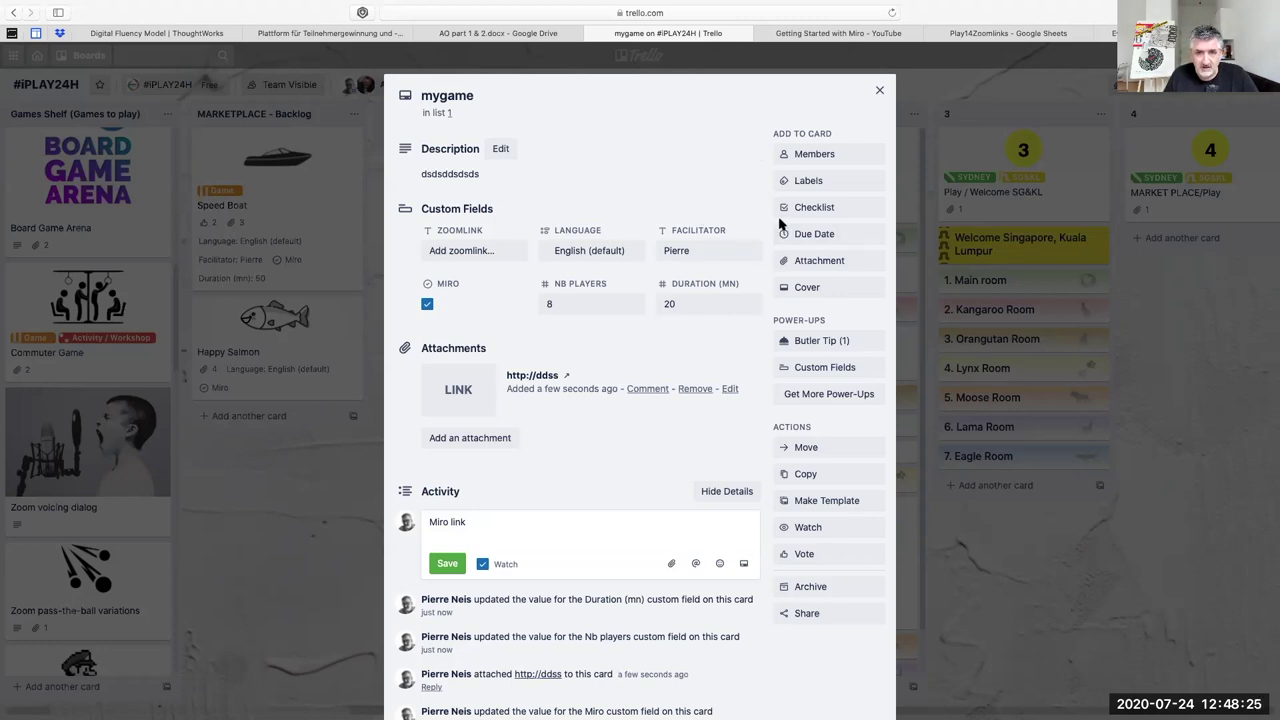
Step: Cover the mygame card with an orange car photo found by searching 'car', then close it
left_click(816, 290)
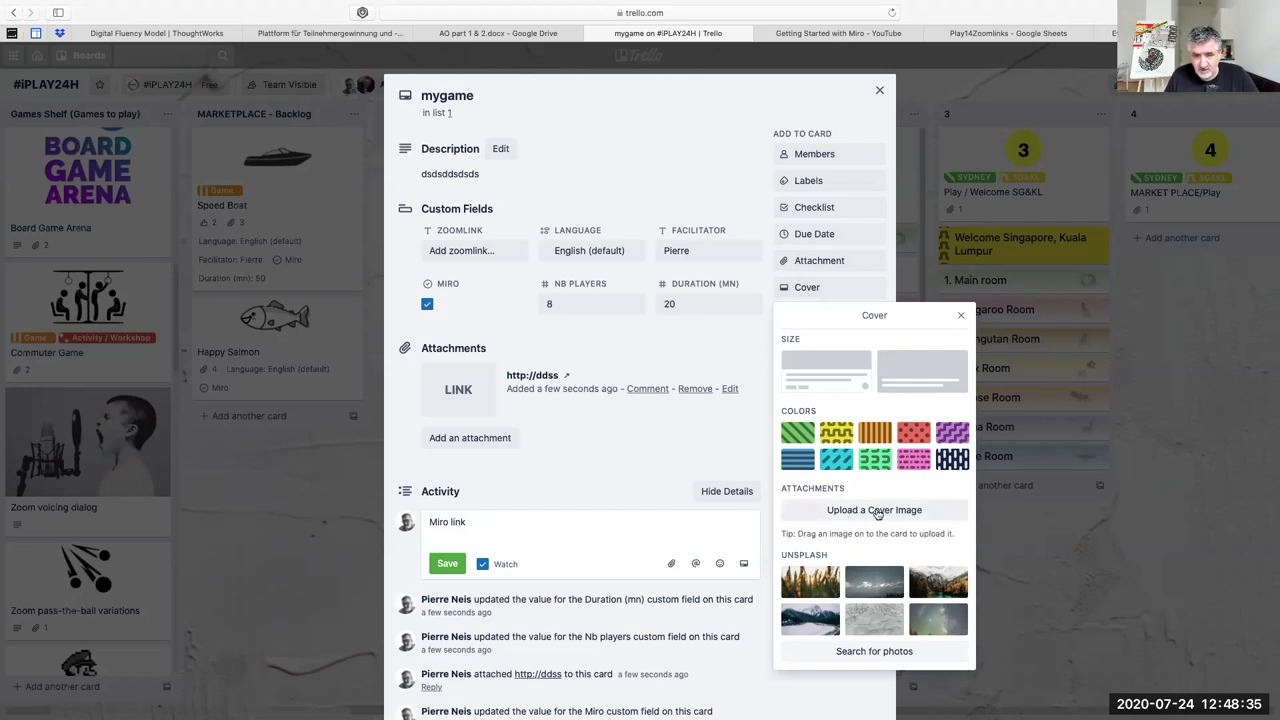
left_click(848, 651)
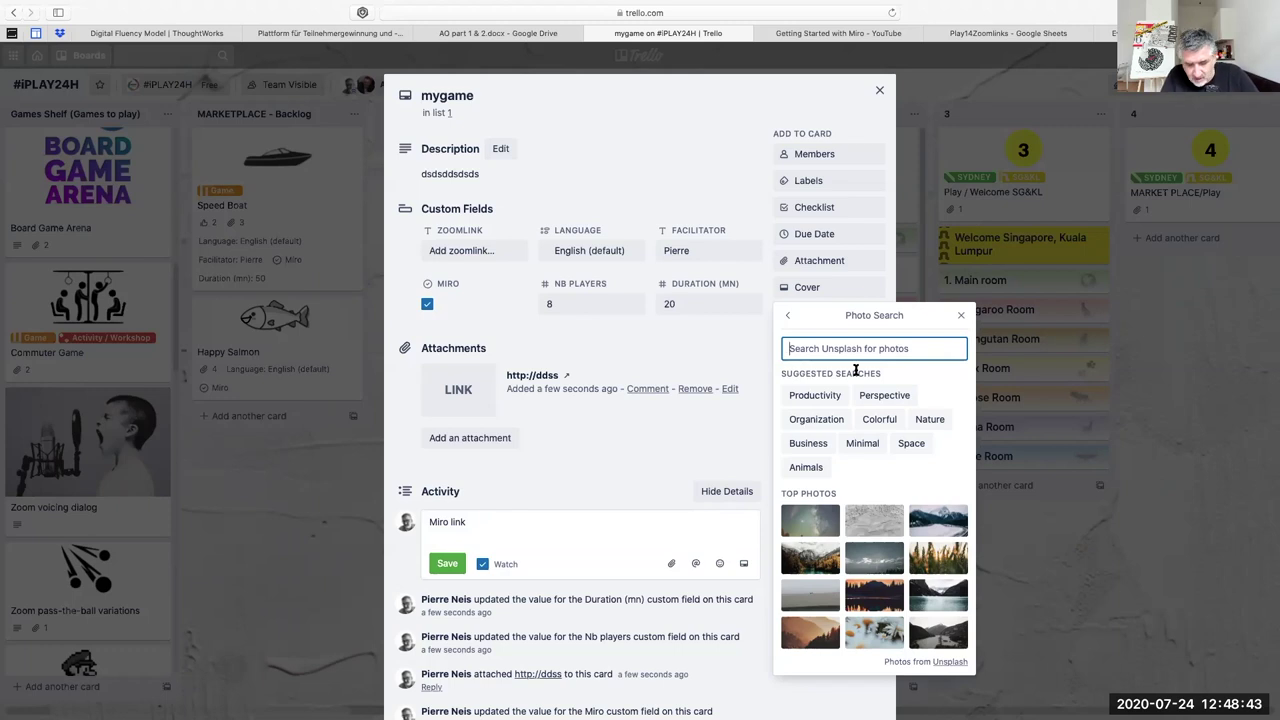
type("car")
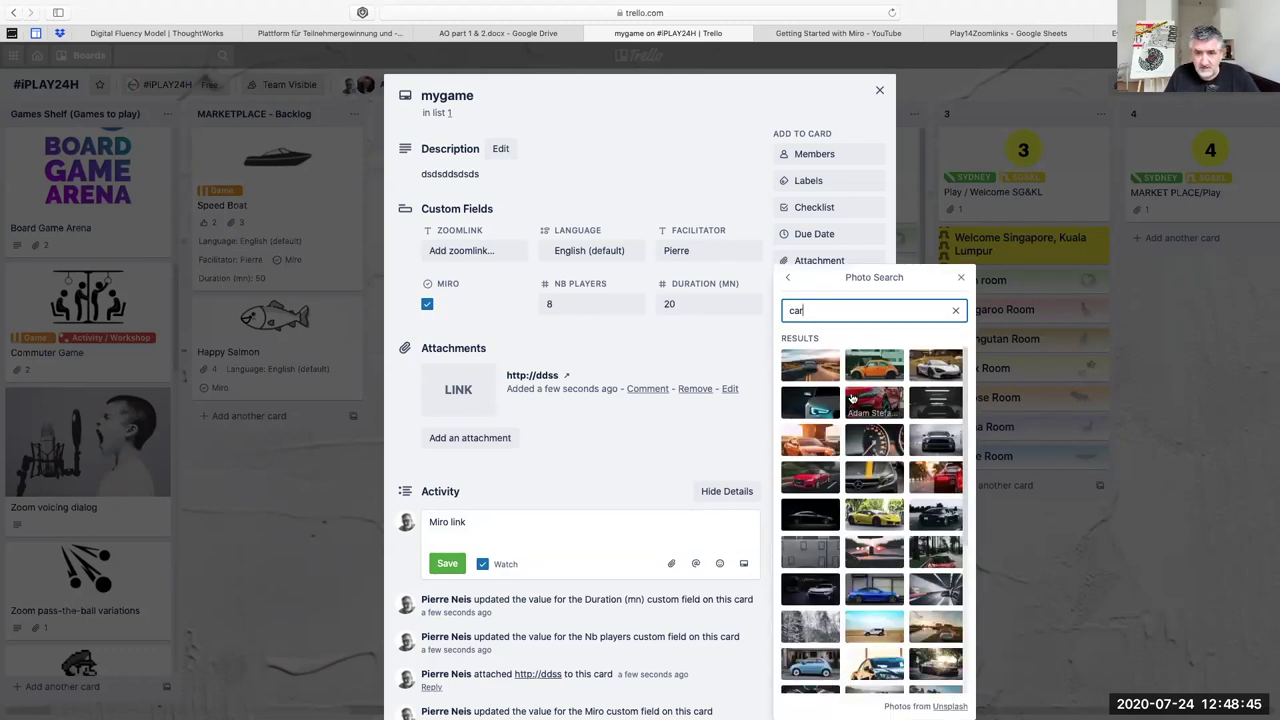
left_click(864, 375)
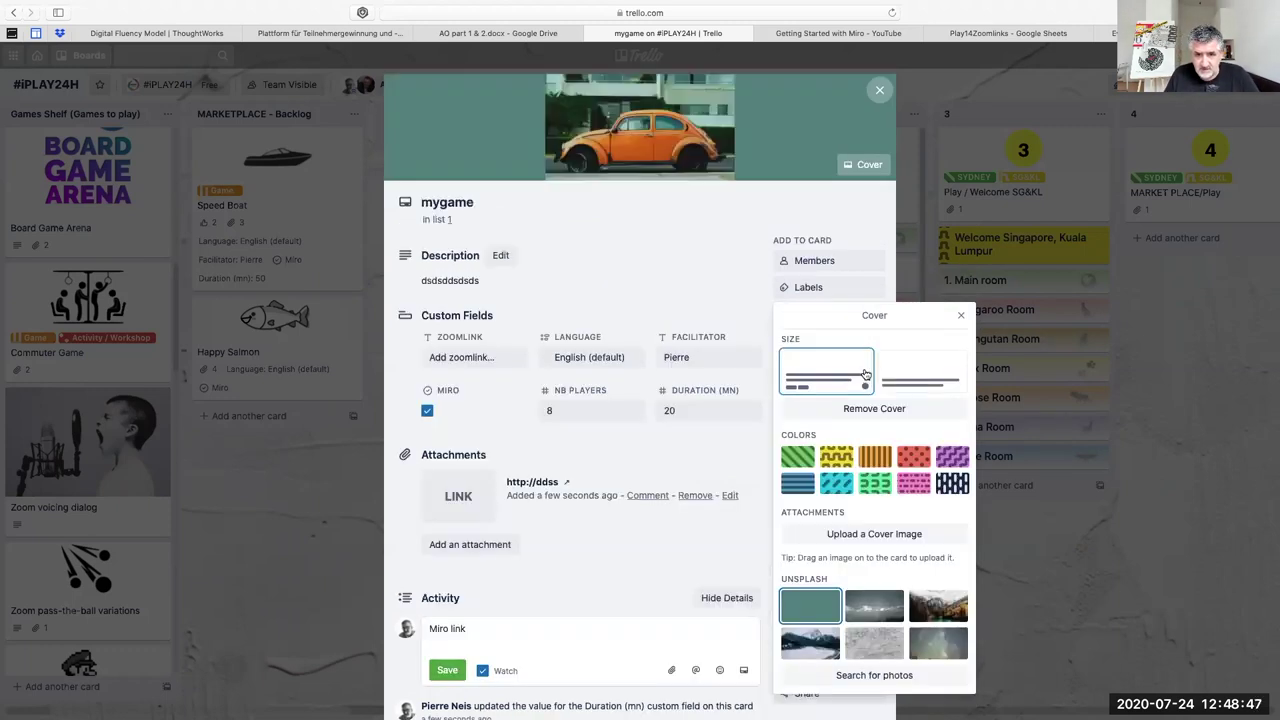
left_click(960, 316)
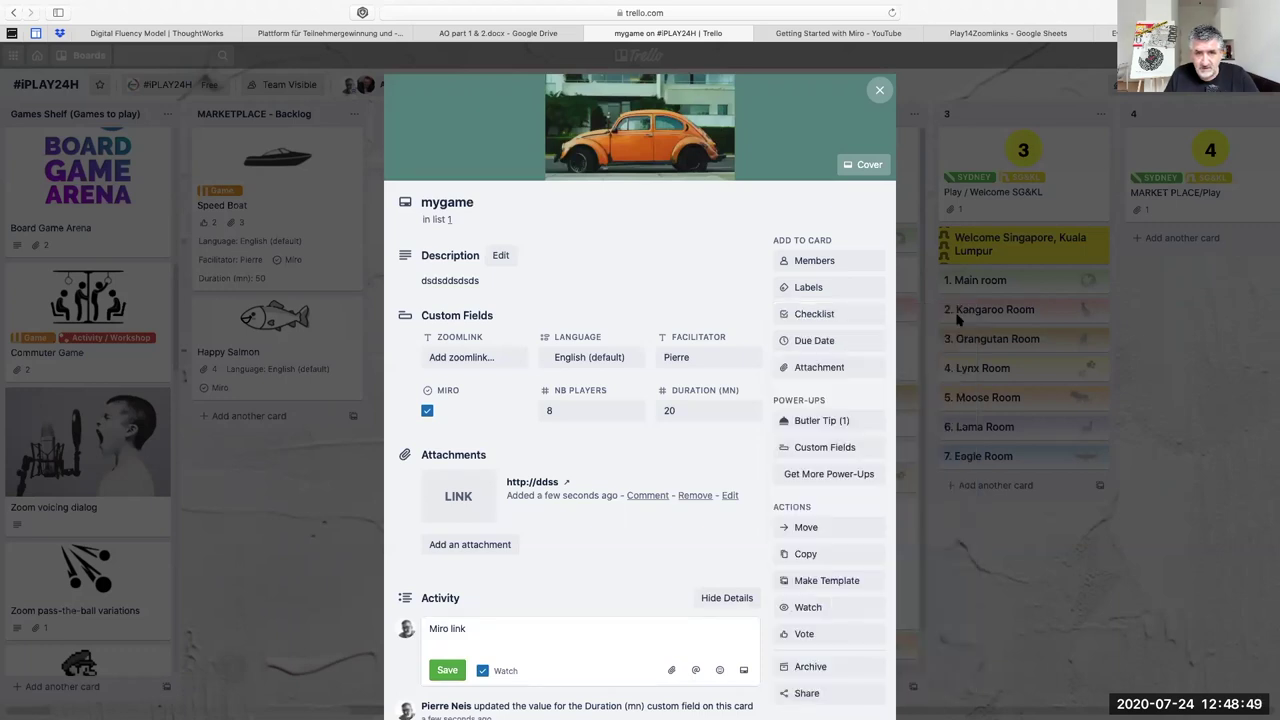
left_click(881, 92)
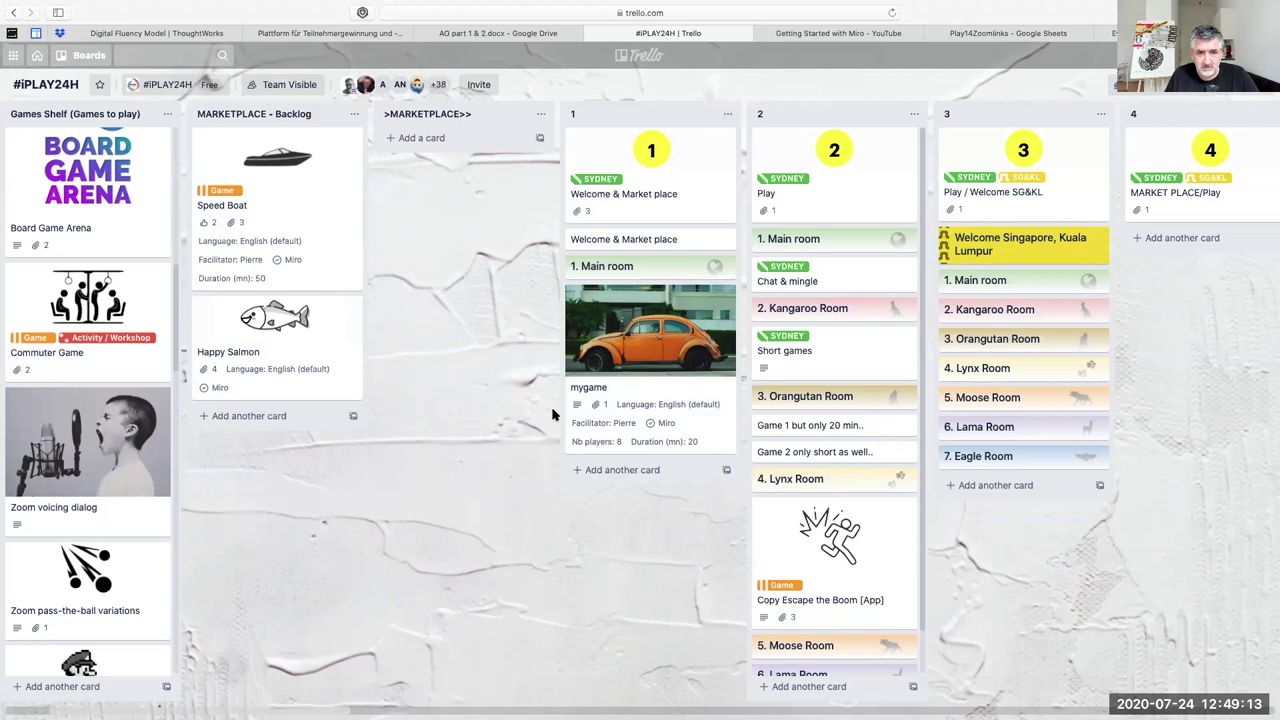
Step: Archive the mygame test card, then permanently delete it from list 1
left_click(680, 342)
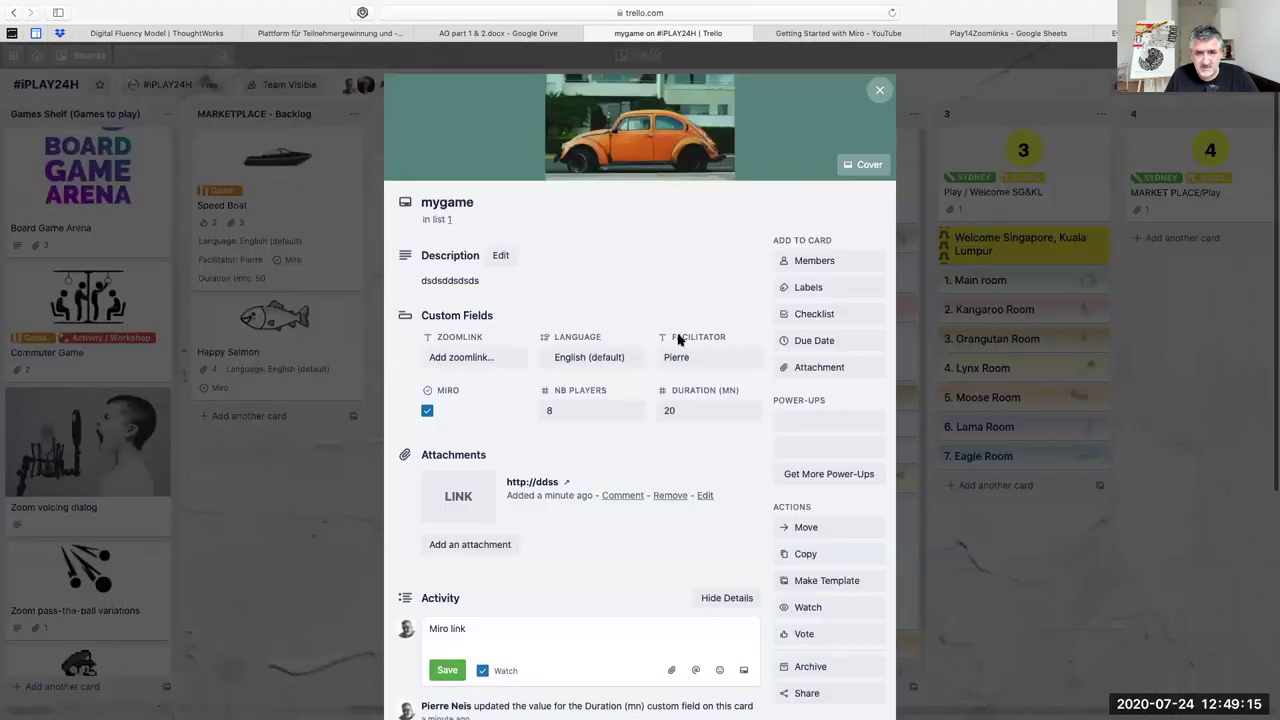
scroll(737, 466, "down", 2)
scroll(770, 480, "down", 2)
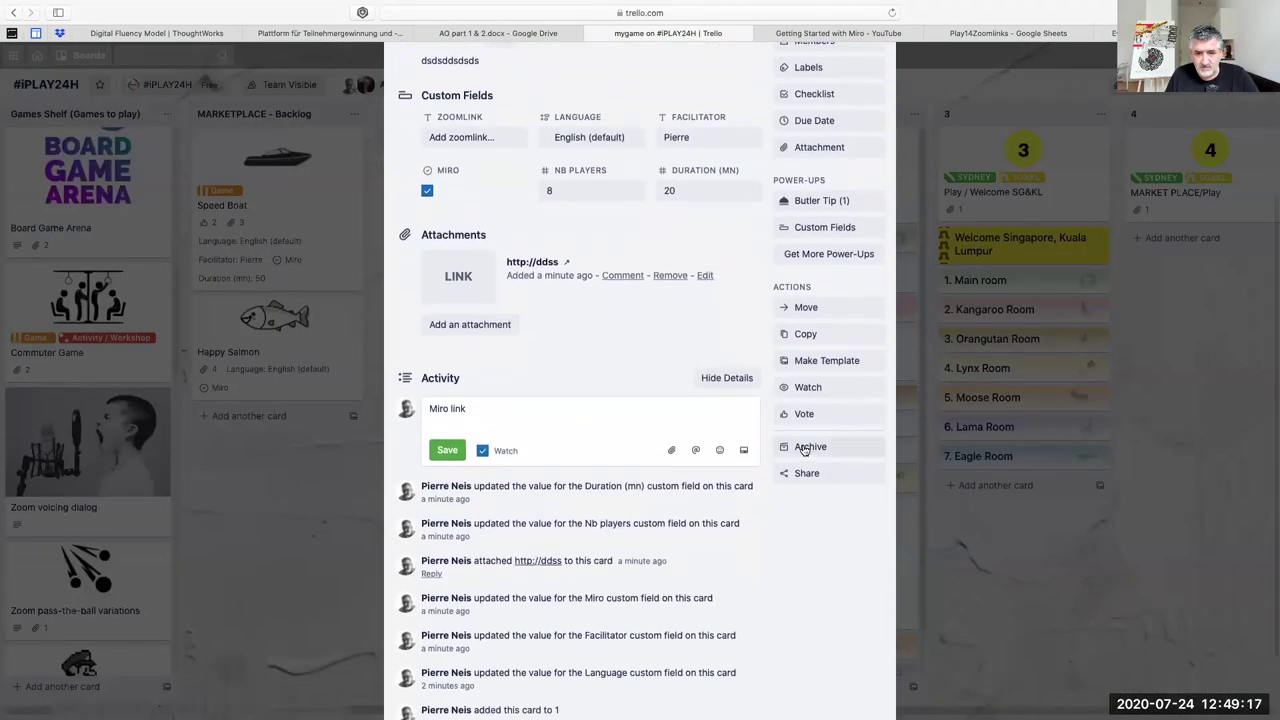
left_click(806, 446)
left_click(808, 511)
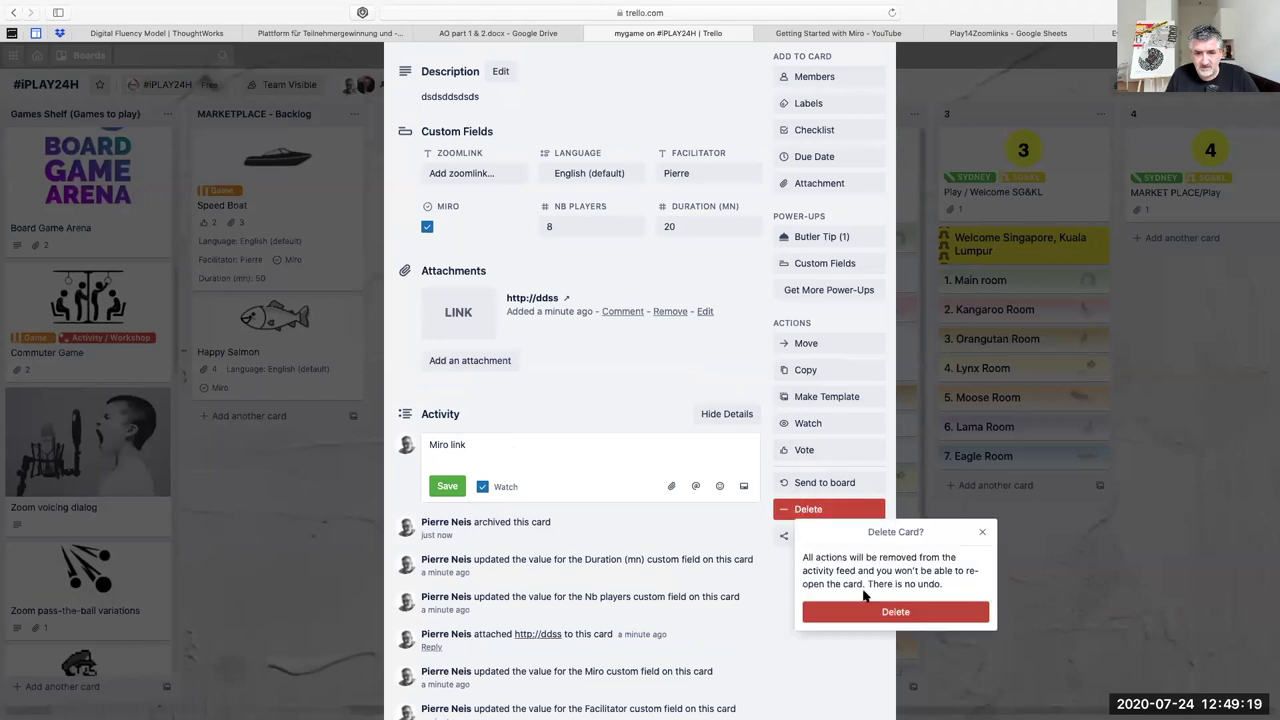
left_click(875, 613)
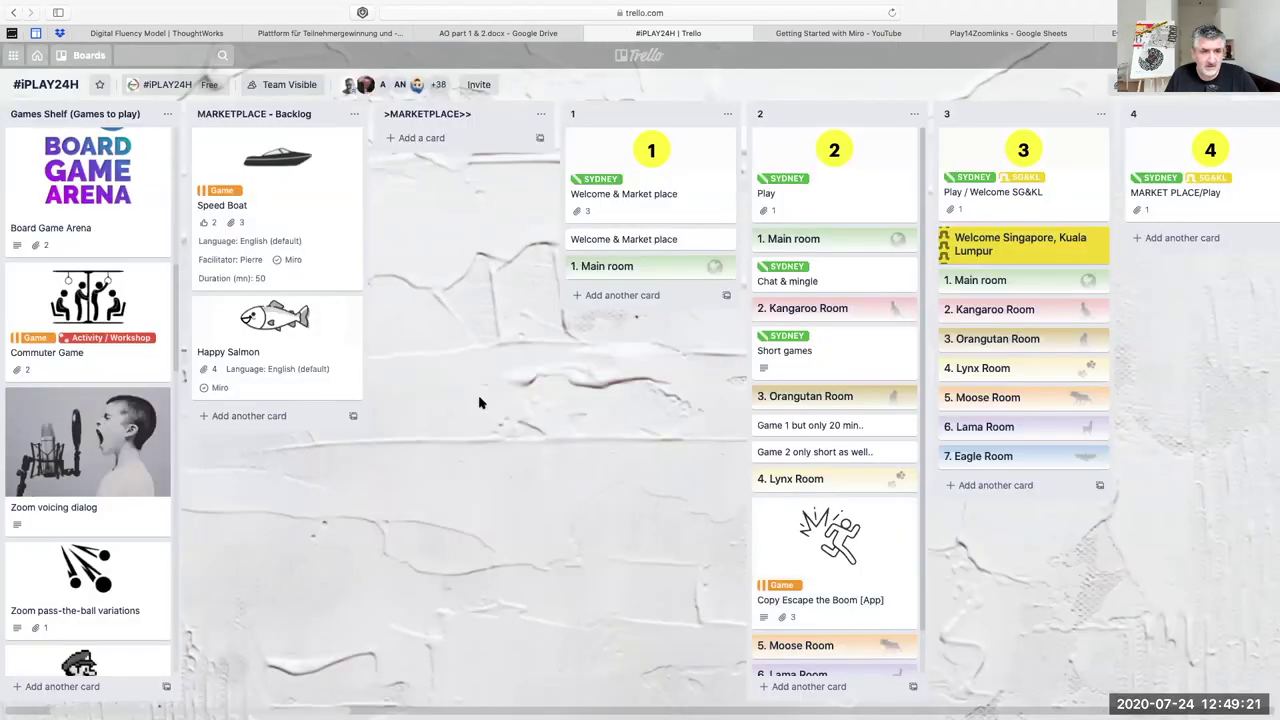
mouse_move(277, 230)
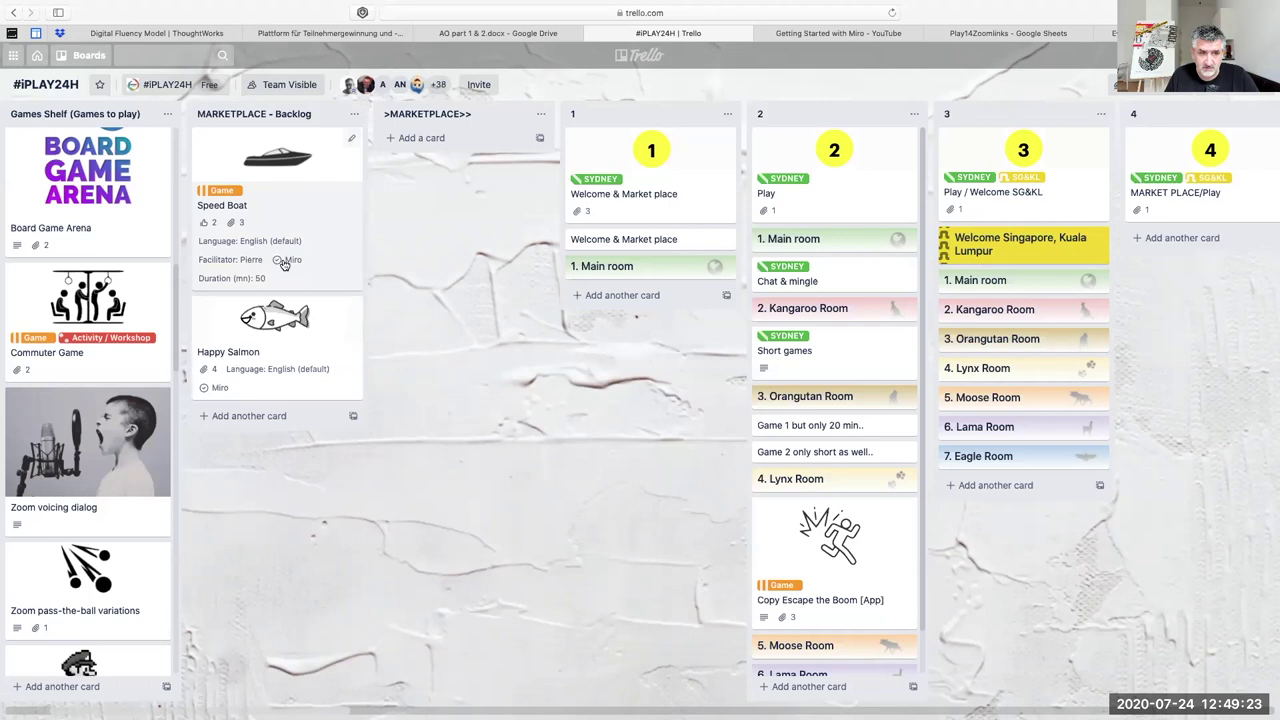
Step: Give the Speed Boat card the description 'online Retrospective facilitation game'
left_click(285, 262)
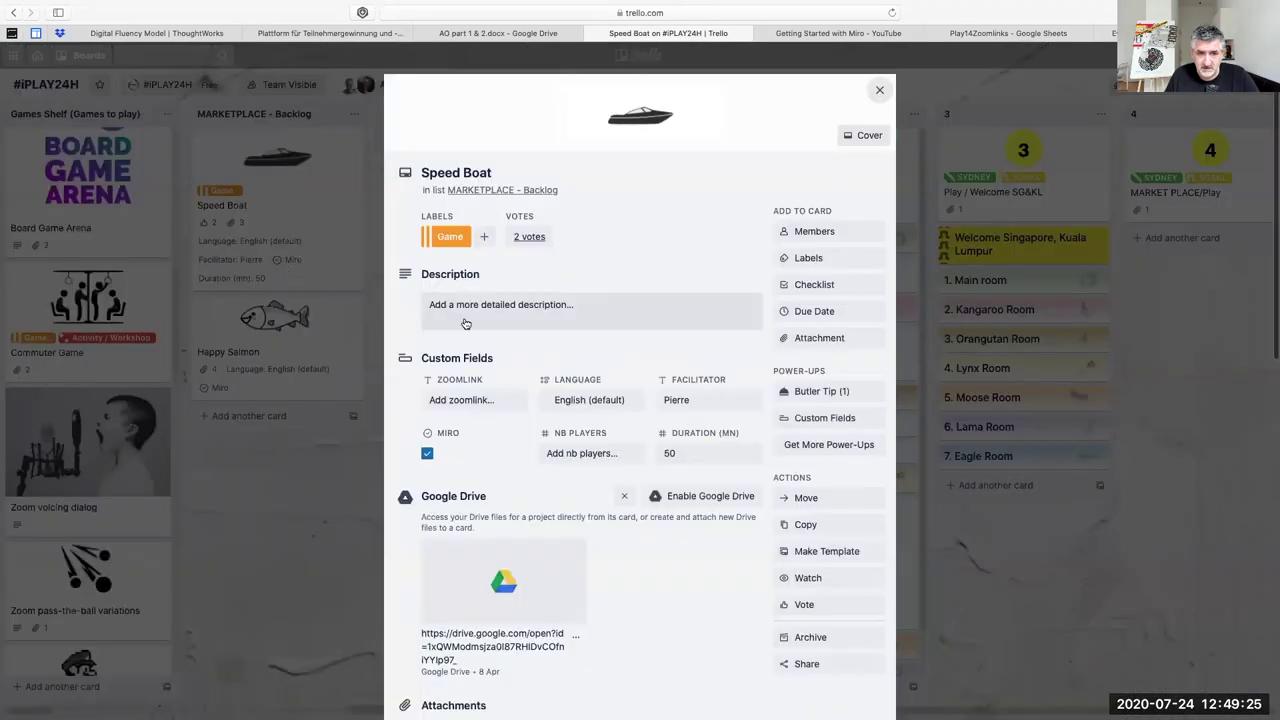
left_click(515, 320)
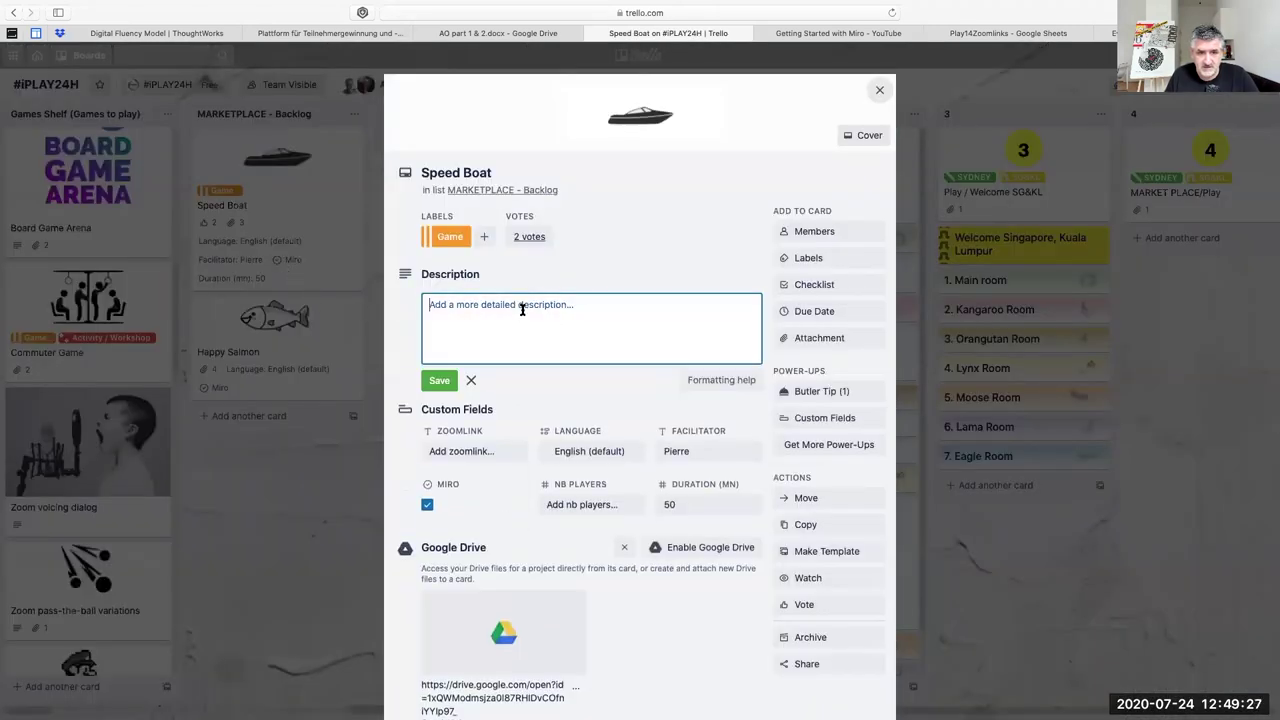
type("onl")
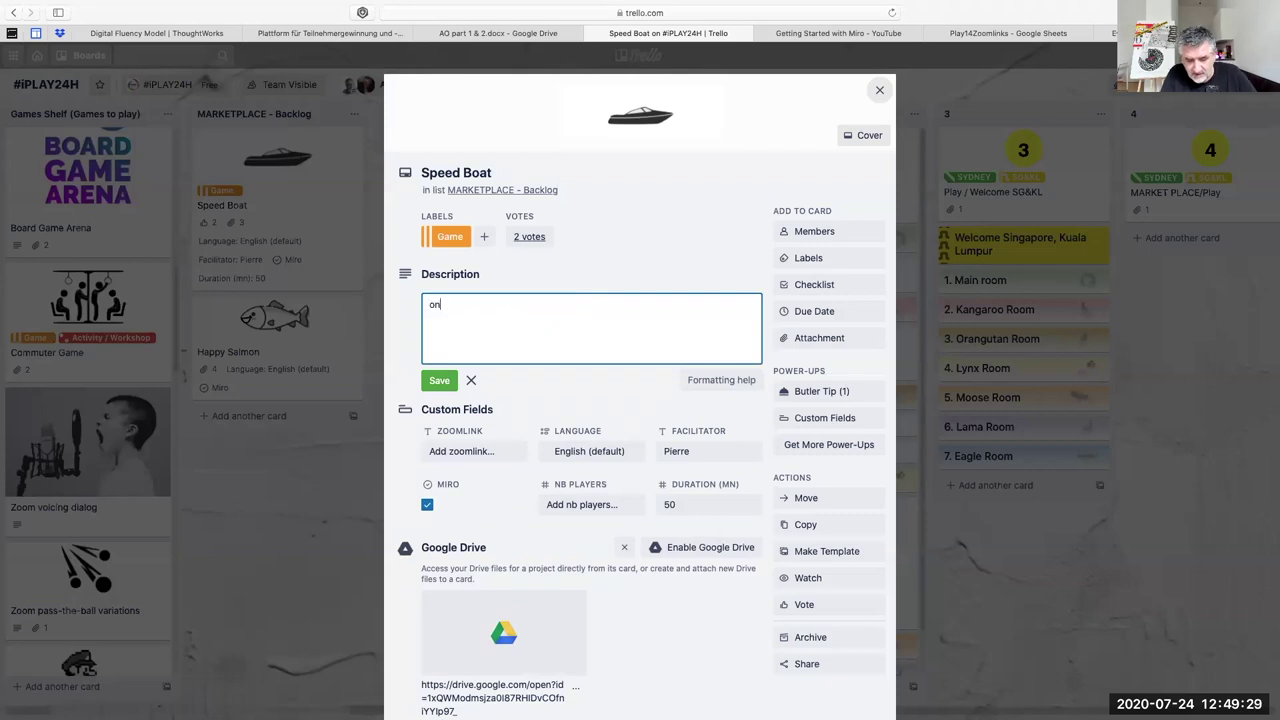
type("line ")
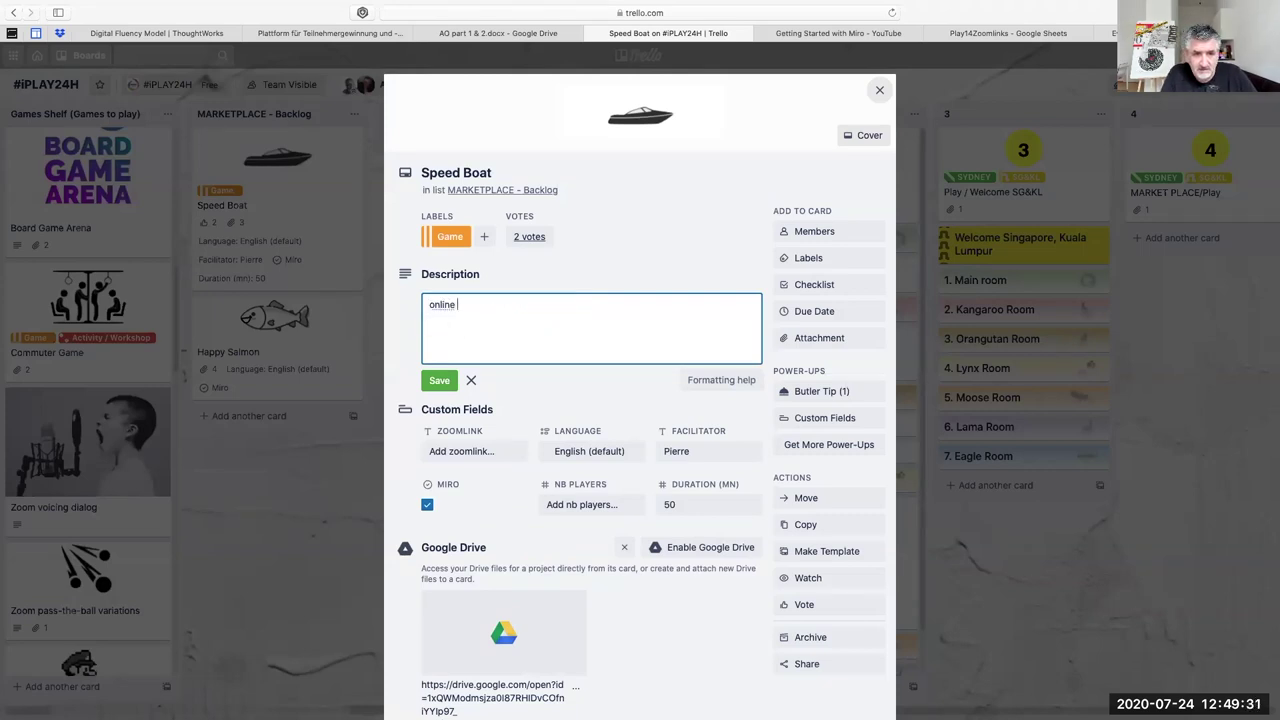
type("Re")
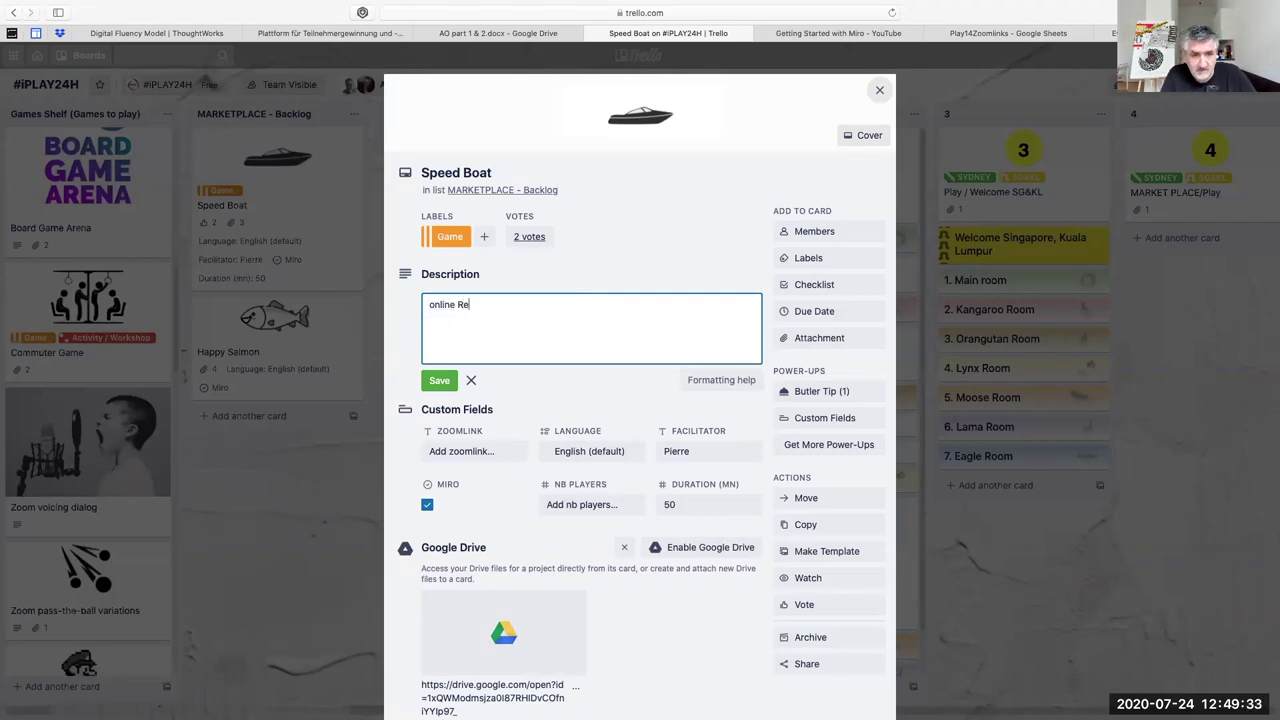
type("trospective d")
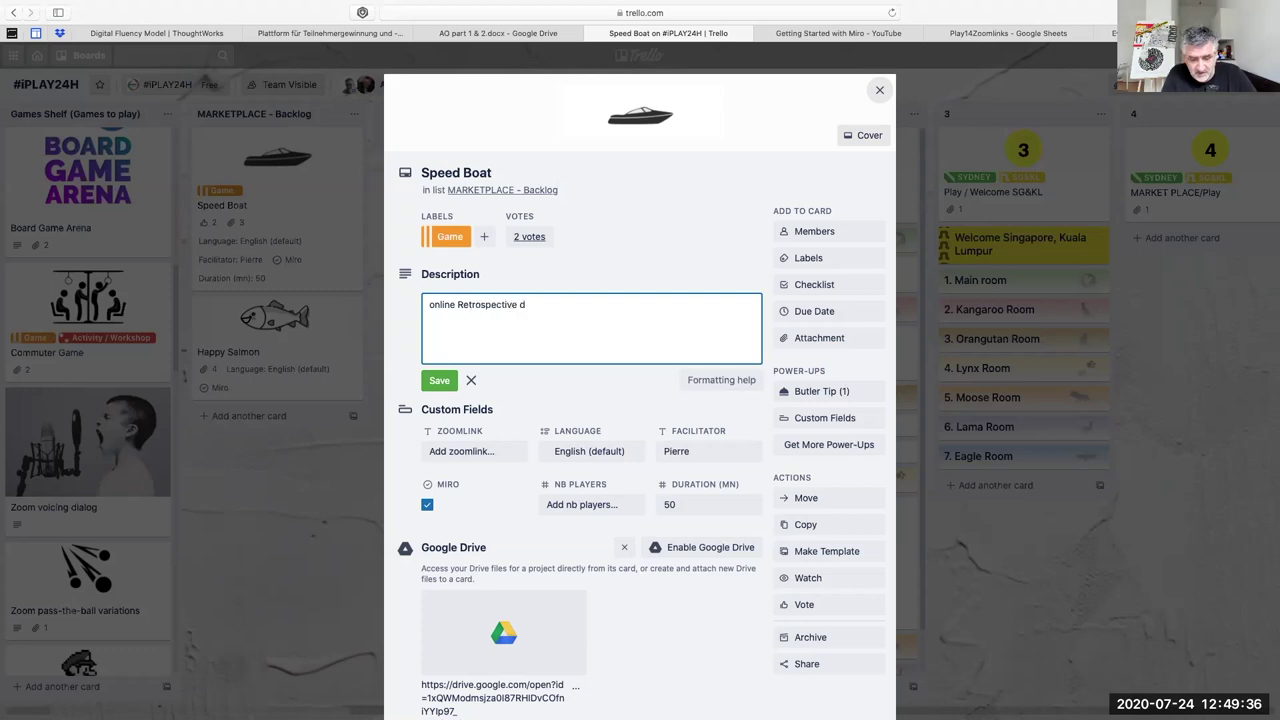
key("BackSpace")
type("f")
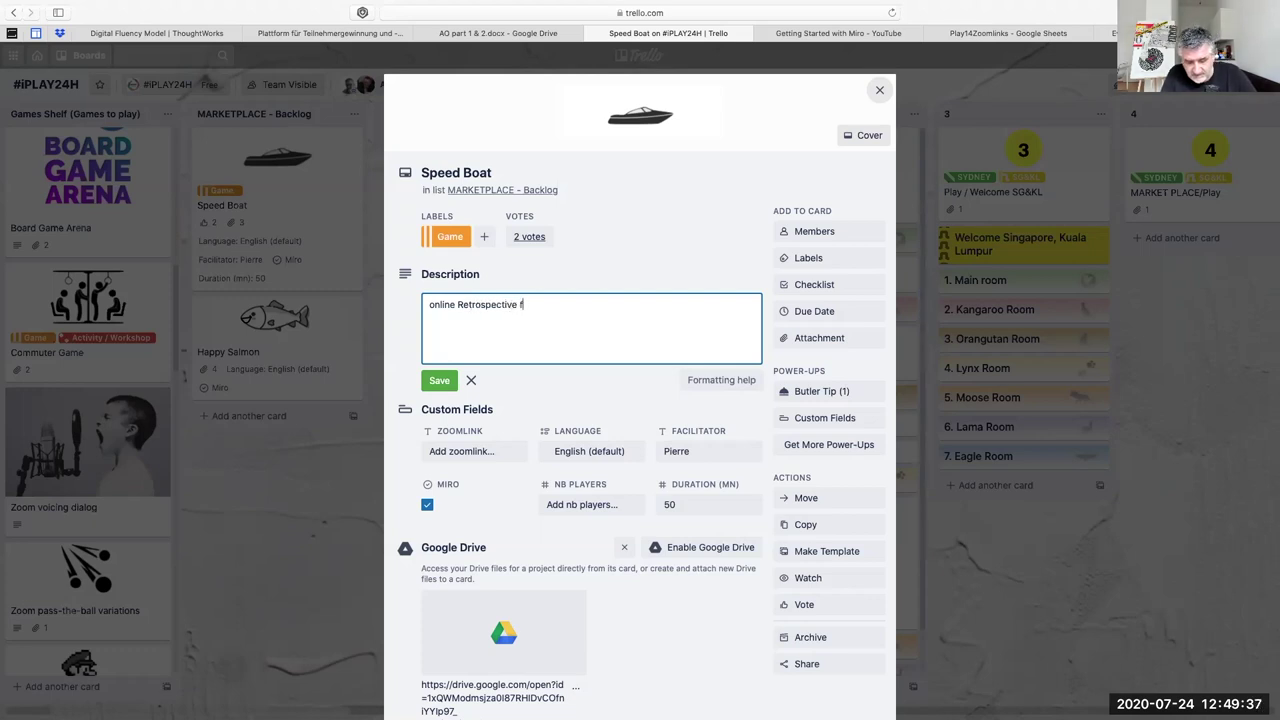
type("acilitation ")
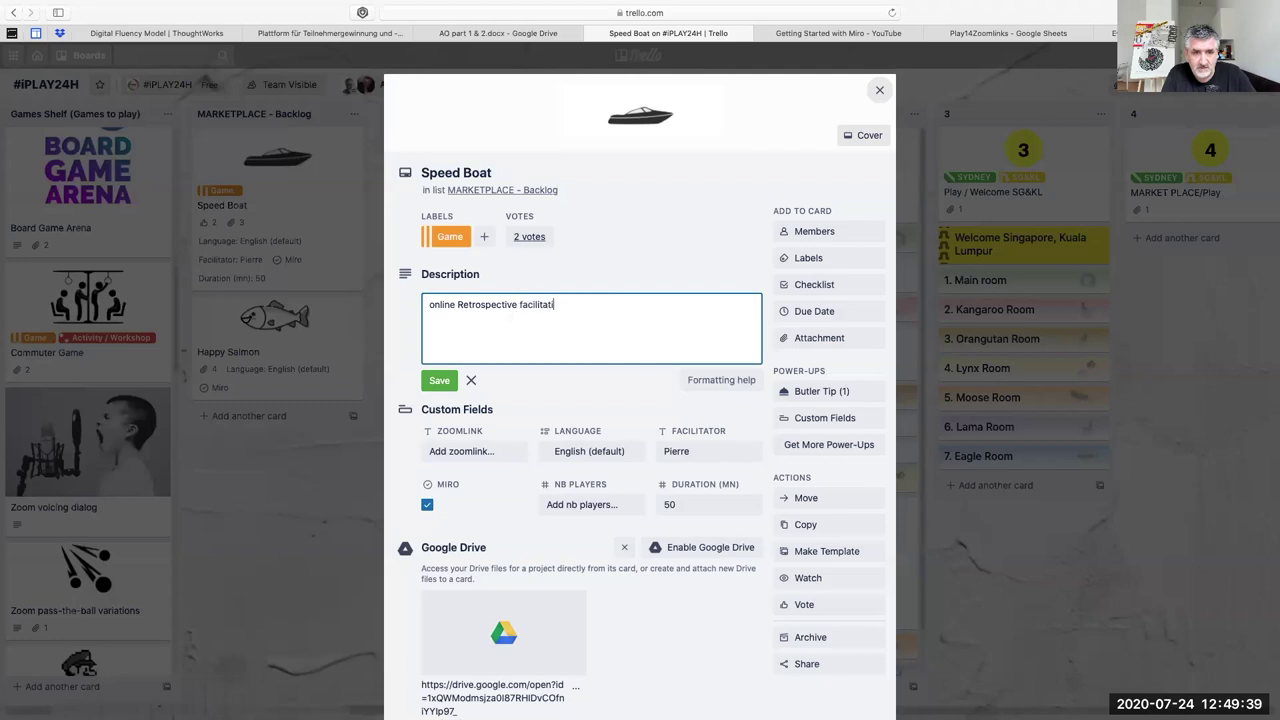
type("game")
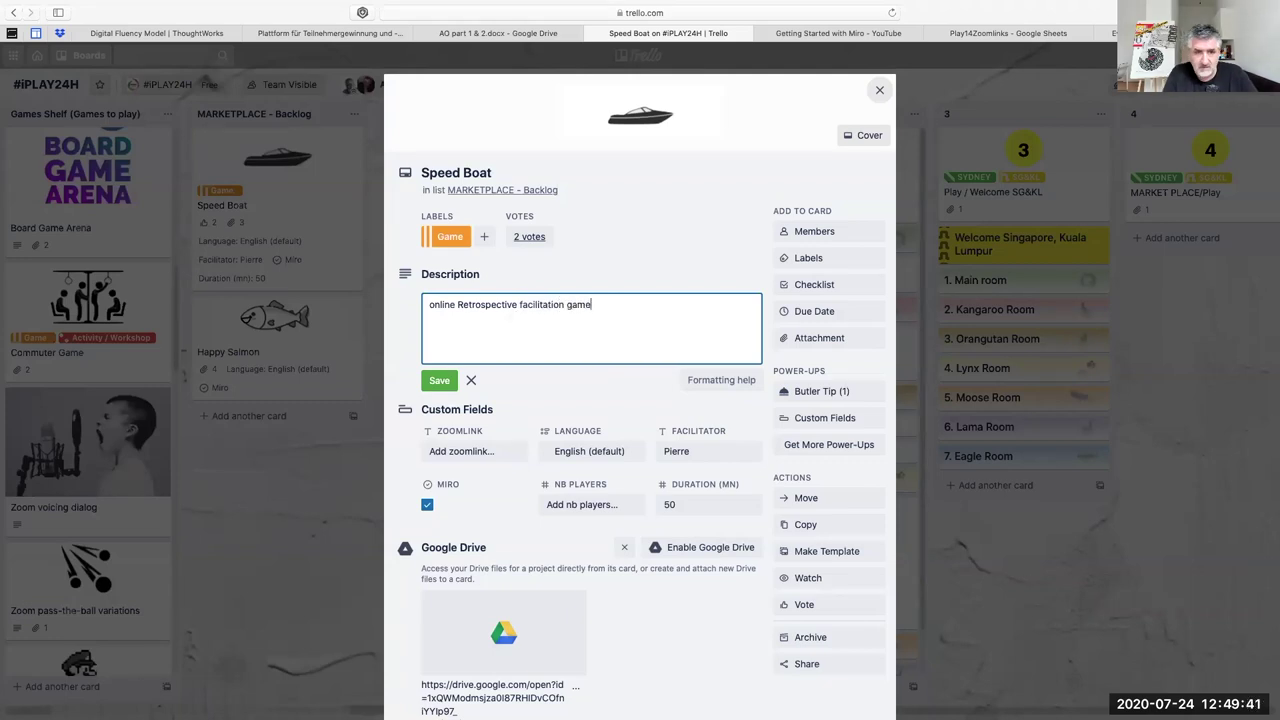
left_click(437, 382)
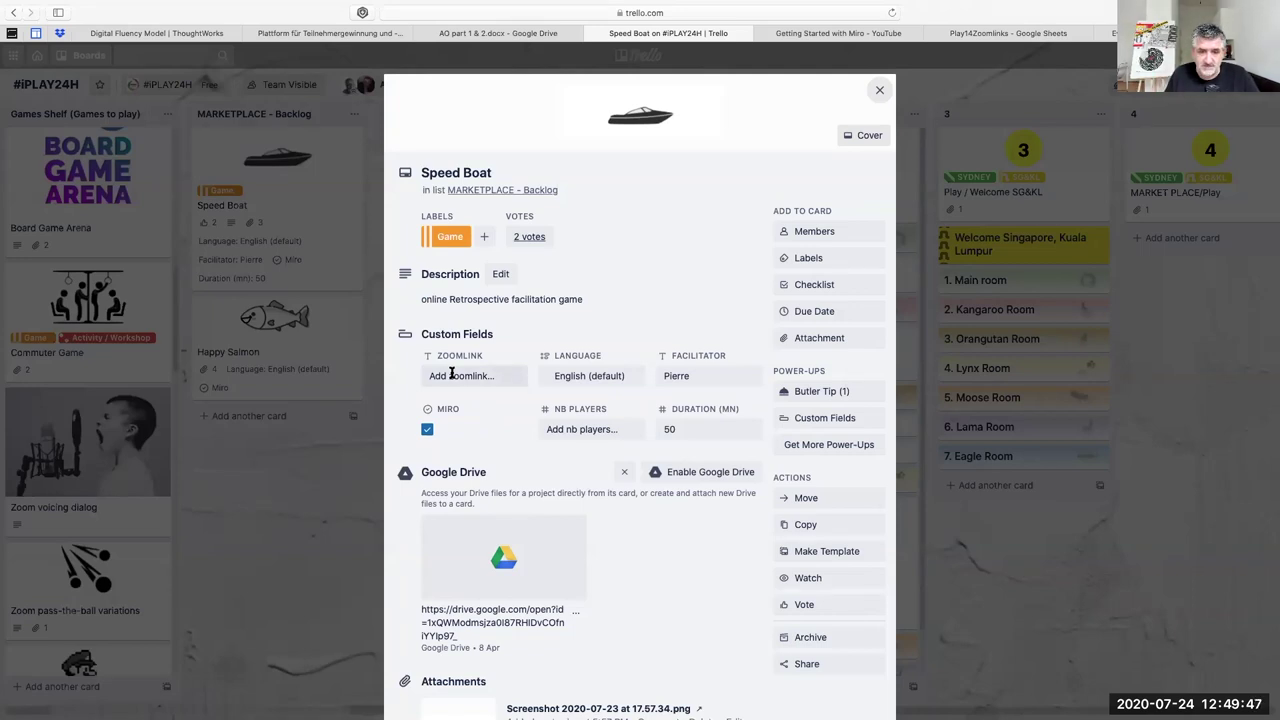
Step: Set the Speed Boat card's NB Players field to 5
left_click(601, 429)
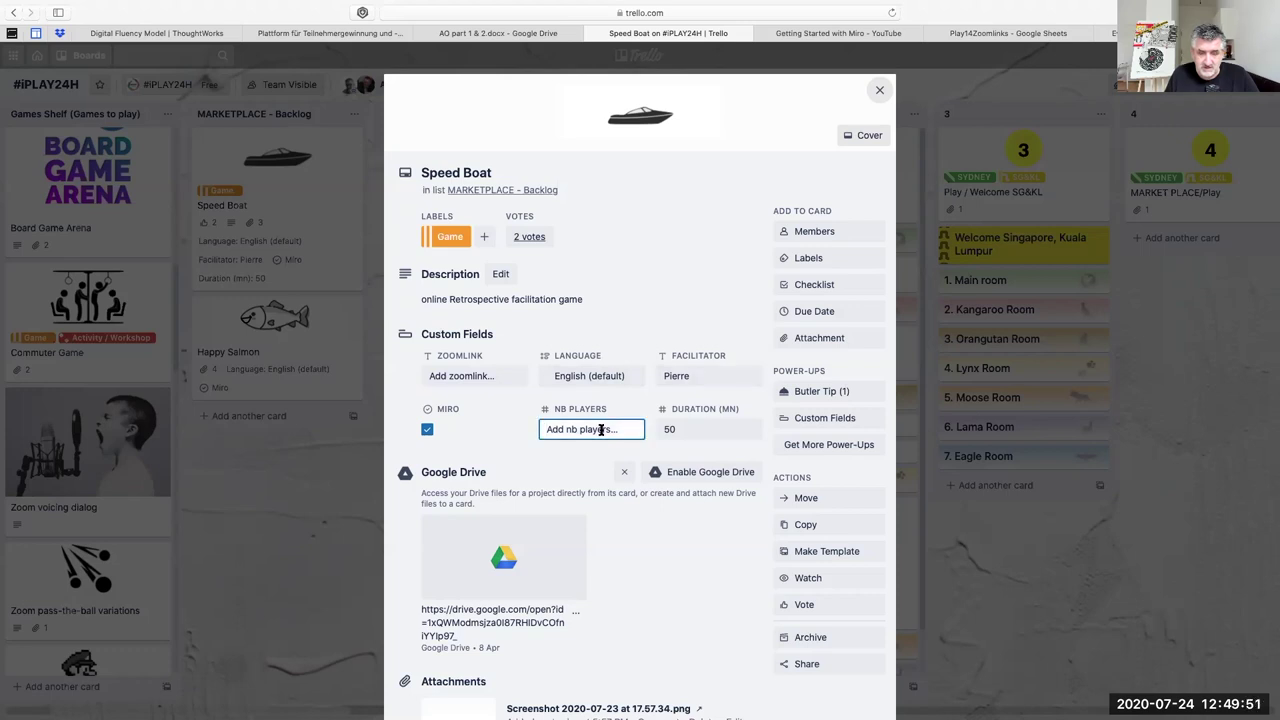
type("5")
key("Return")
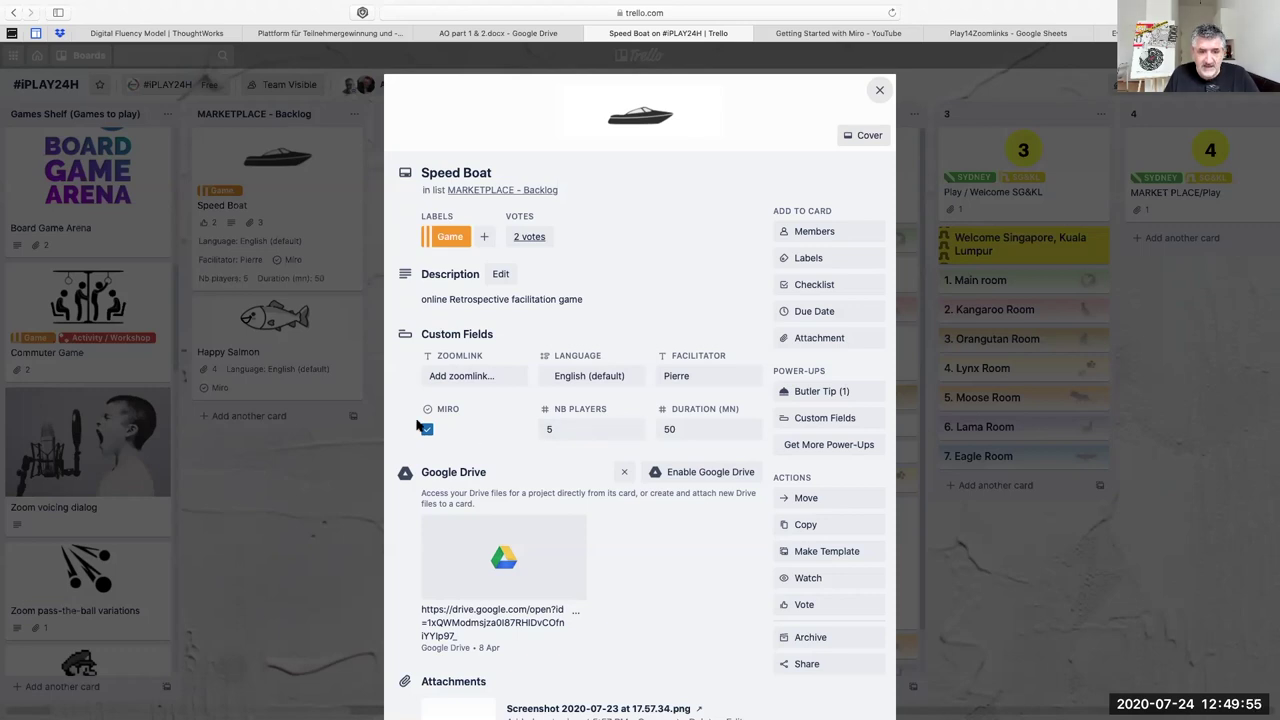
scroll(405, 418, "down", 5)
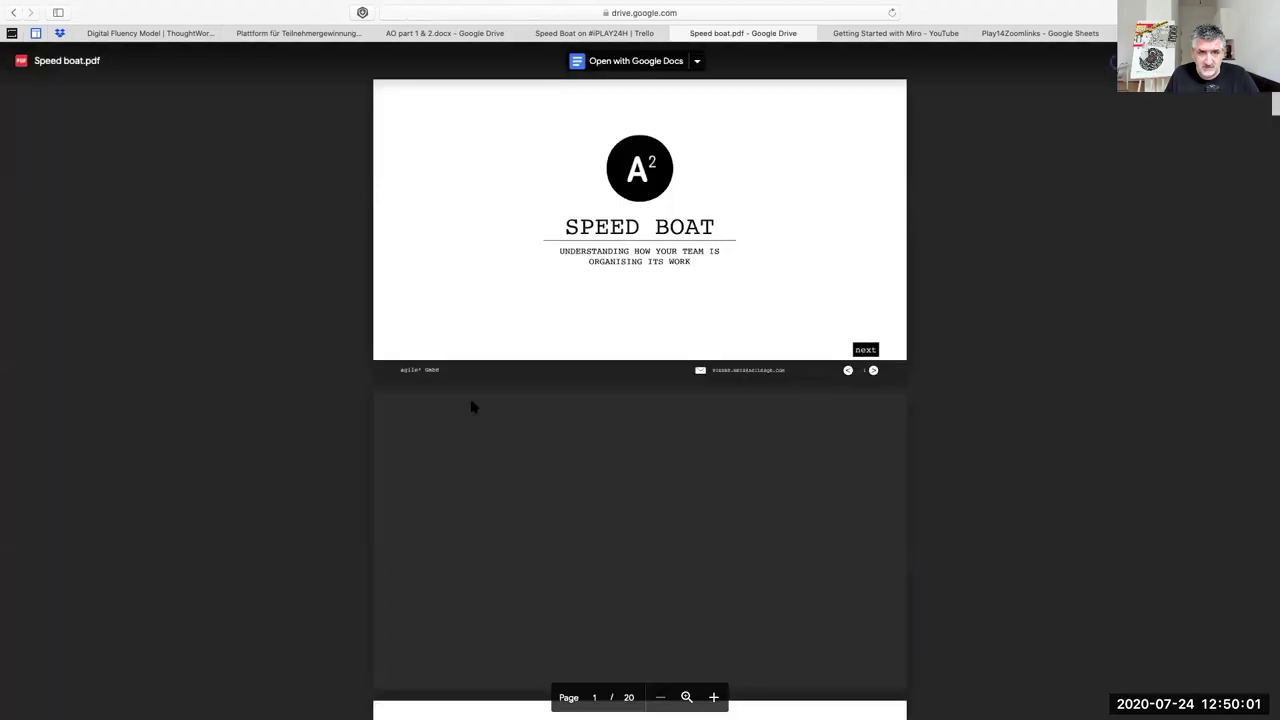
Step: Page down through the Speed boat PDF's boats and blockers slides, then back to the title pages
scroll(476, 405, "down", 2)
scroll(476, 405, "down", 3)
scroll(490, 404, "down", 5)
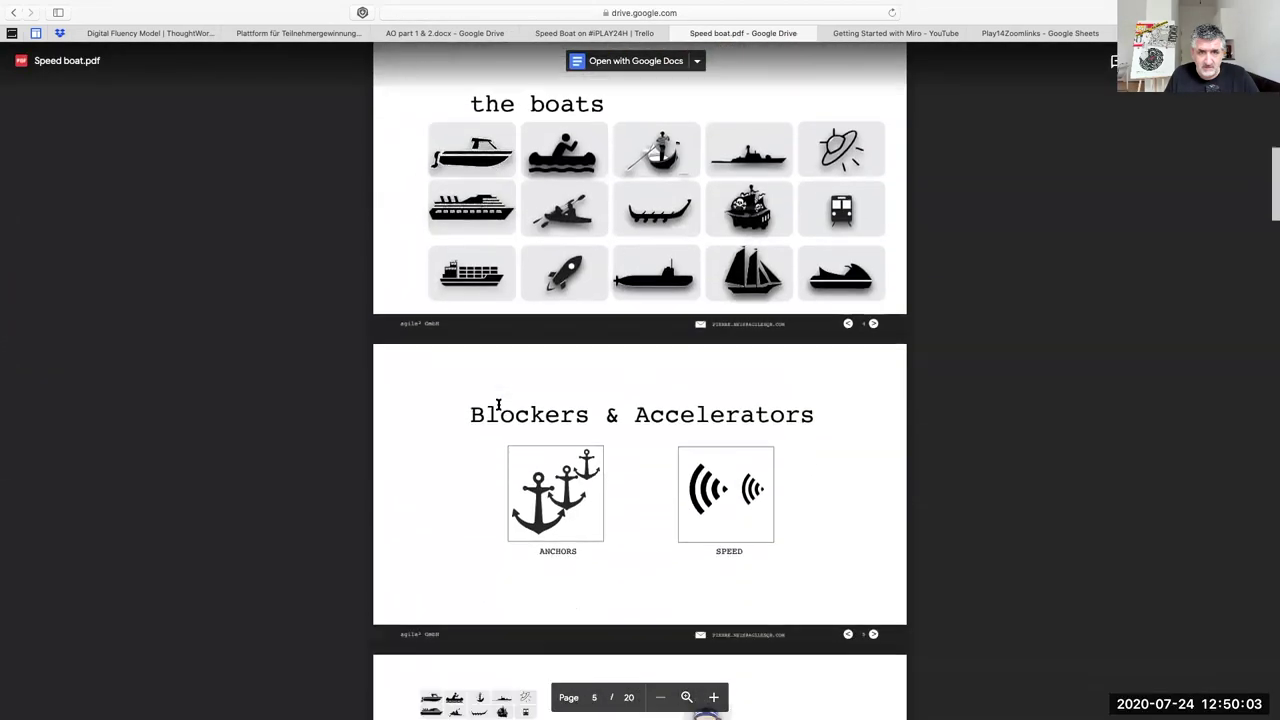
scroll(498, 404, "up", 5)
scroll(498, 404, "up", 5)
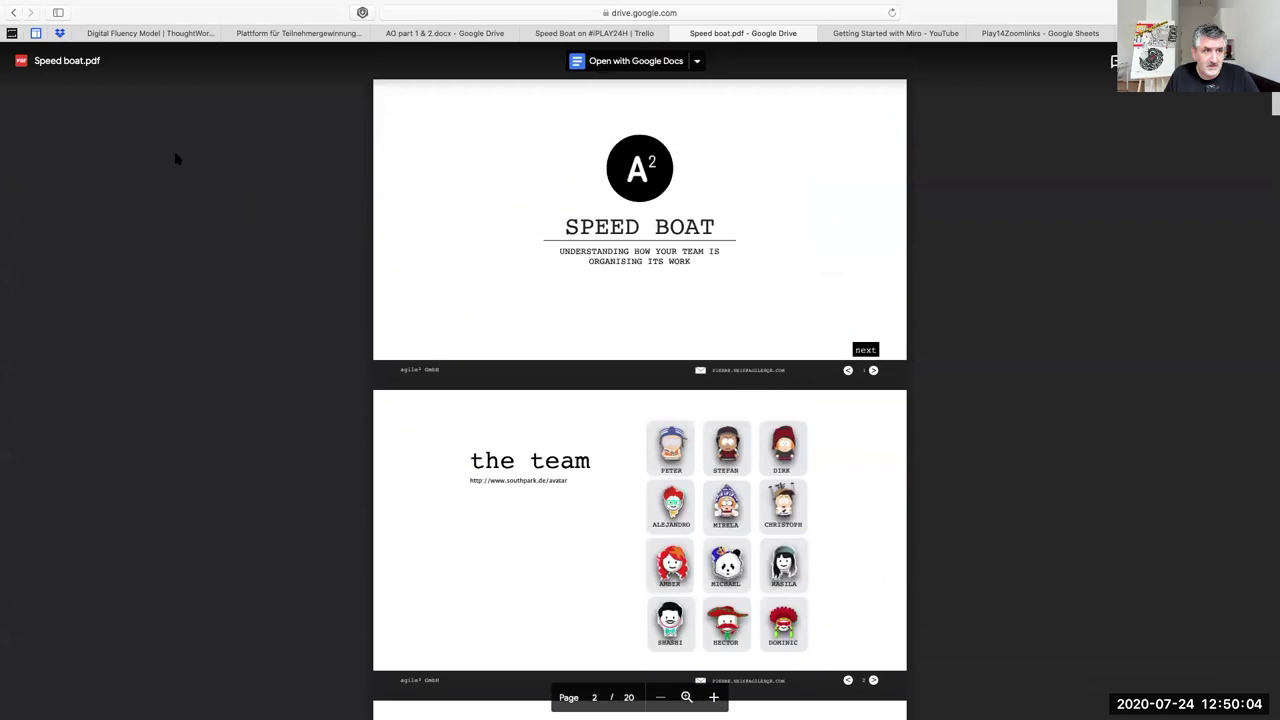
Step: Return from the PDF to the Speed Boat card, review its details, and close it
left_click(13, 13)
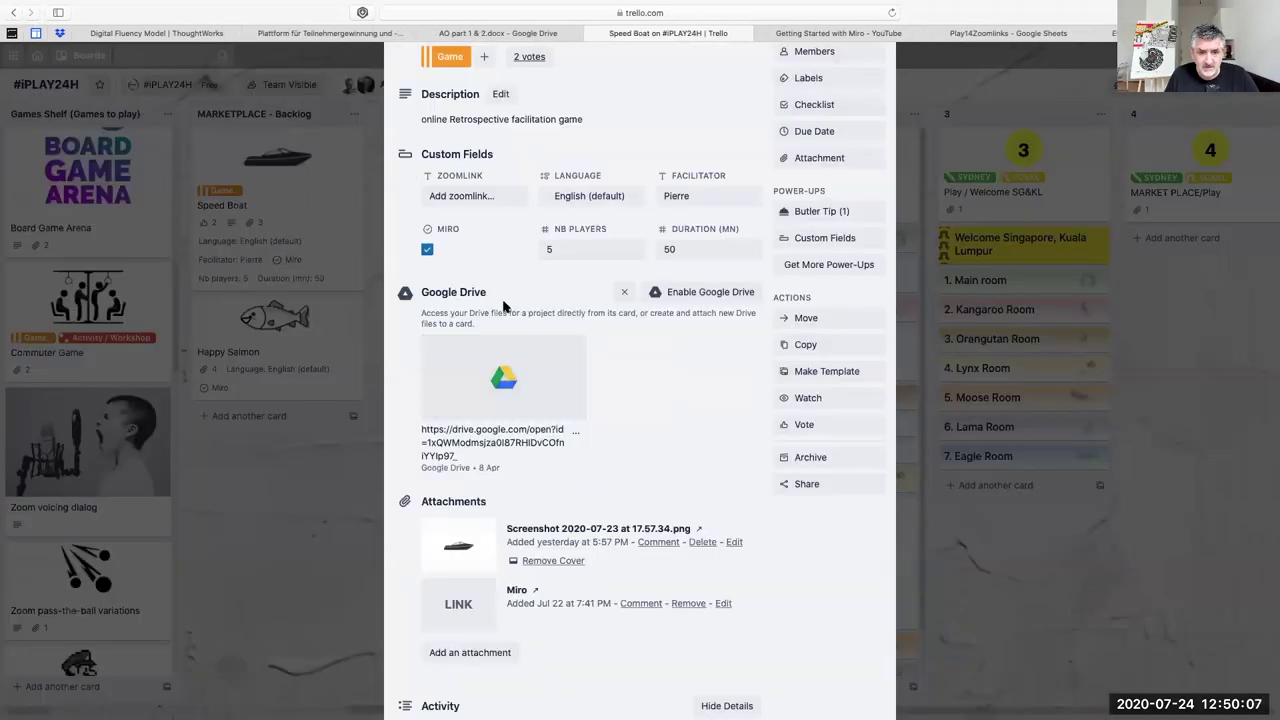
scroll(512, 310, "down", 1)
scroll(510, 315, "down", 2)
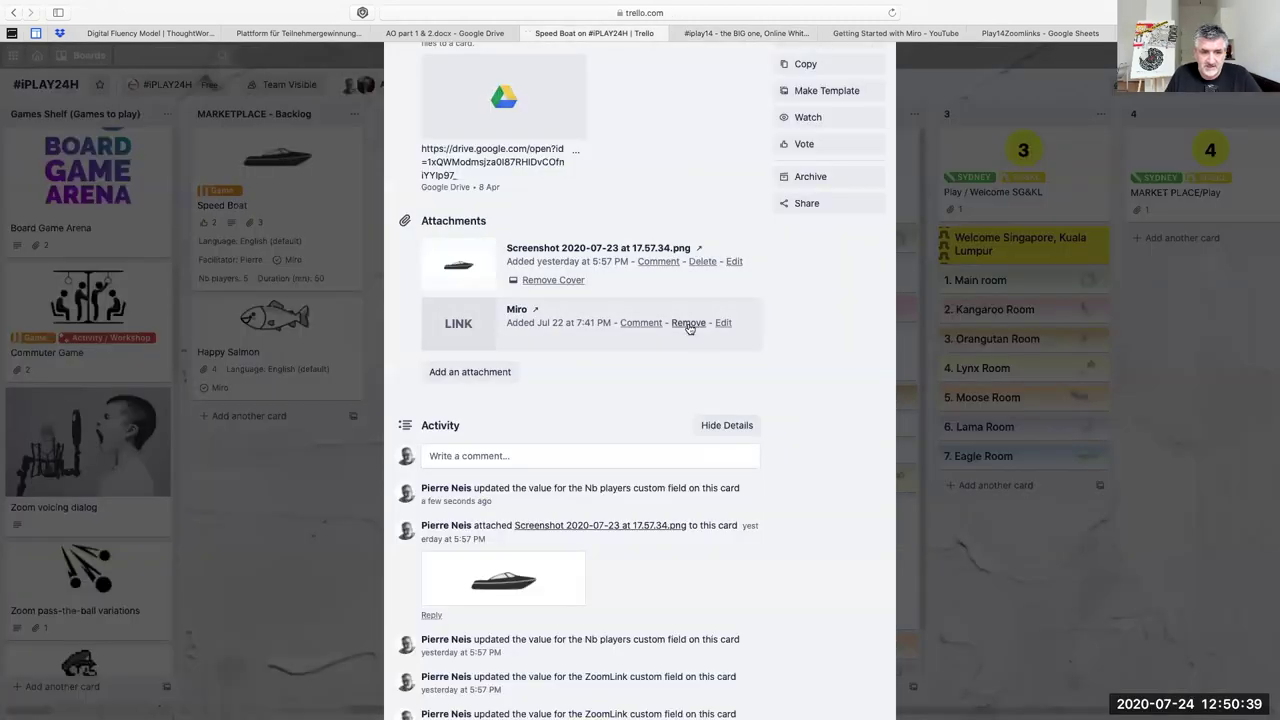
scroll(687, 328, "up", 3)
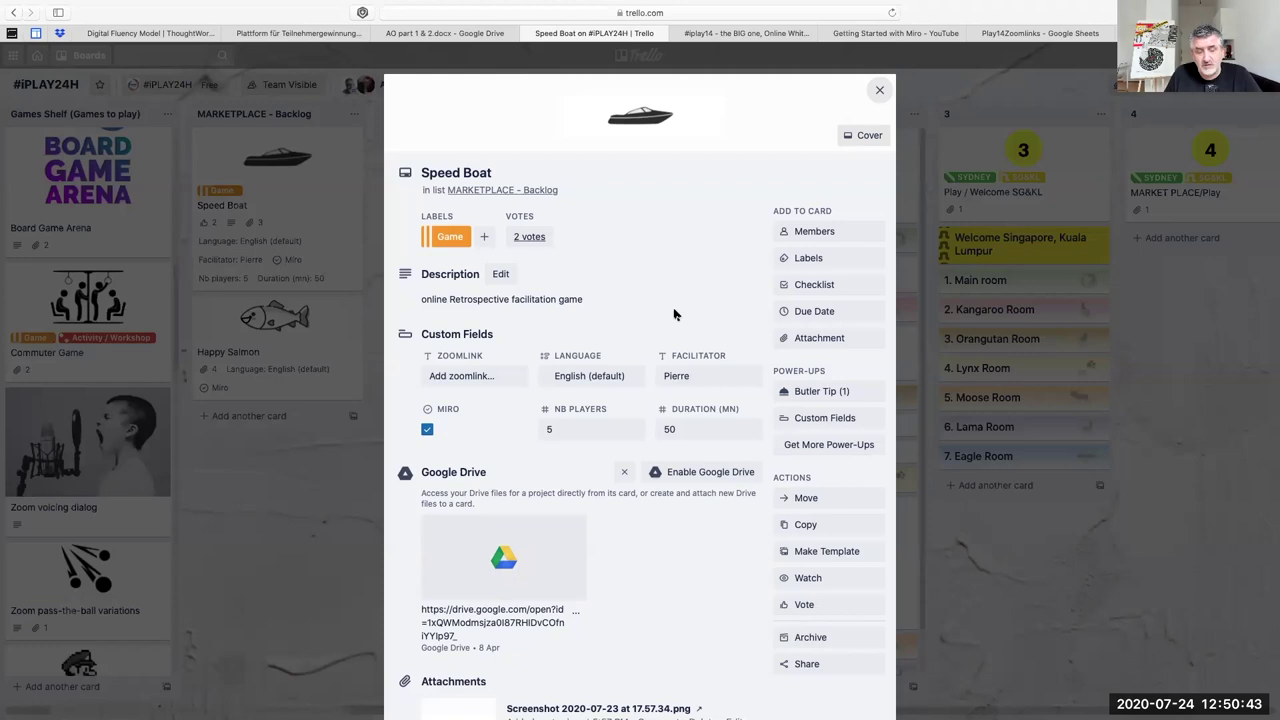
left_click(880, 90)
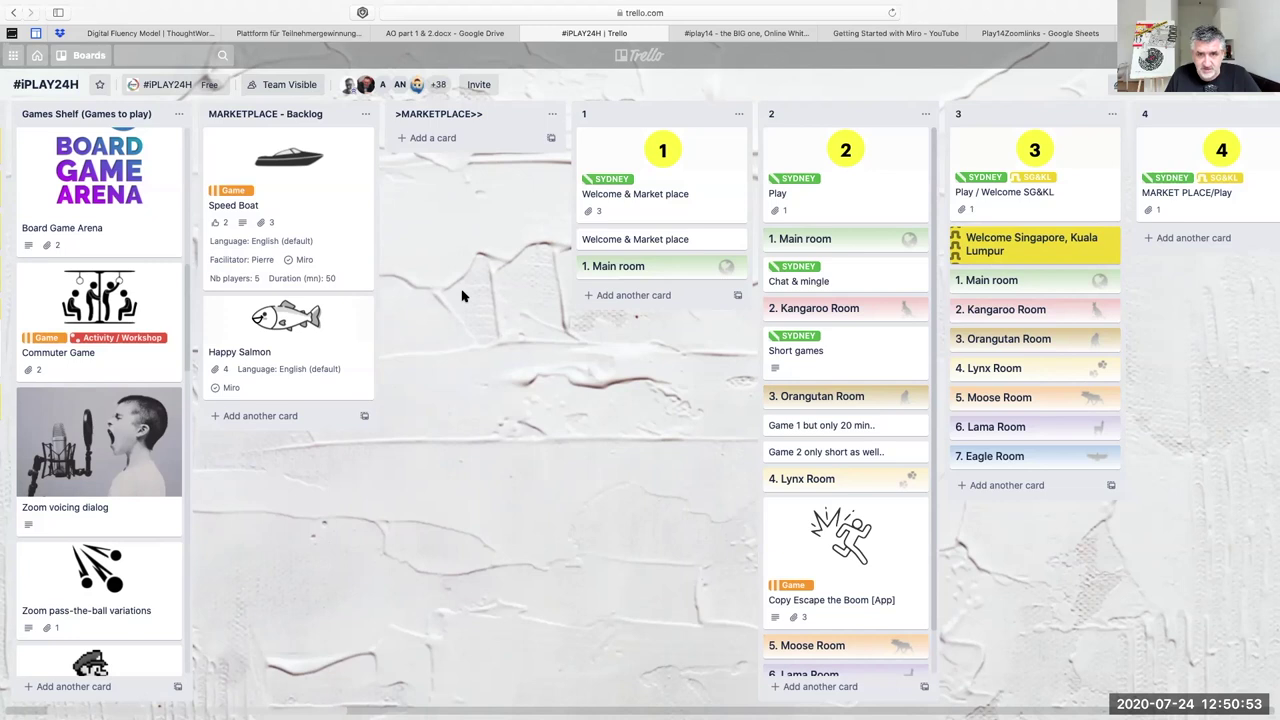
scroll(578, 306, "right", 2)
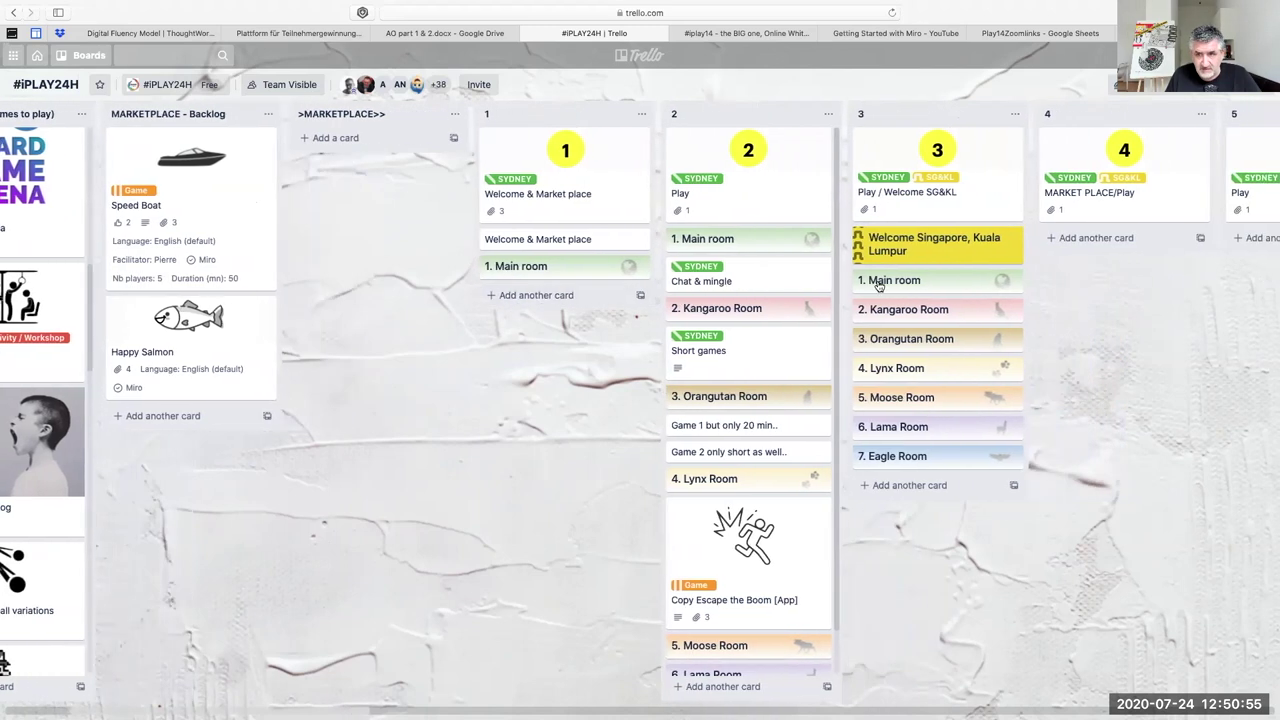
scroll(1094, 210, "right", 3)
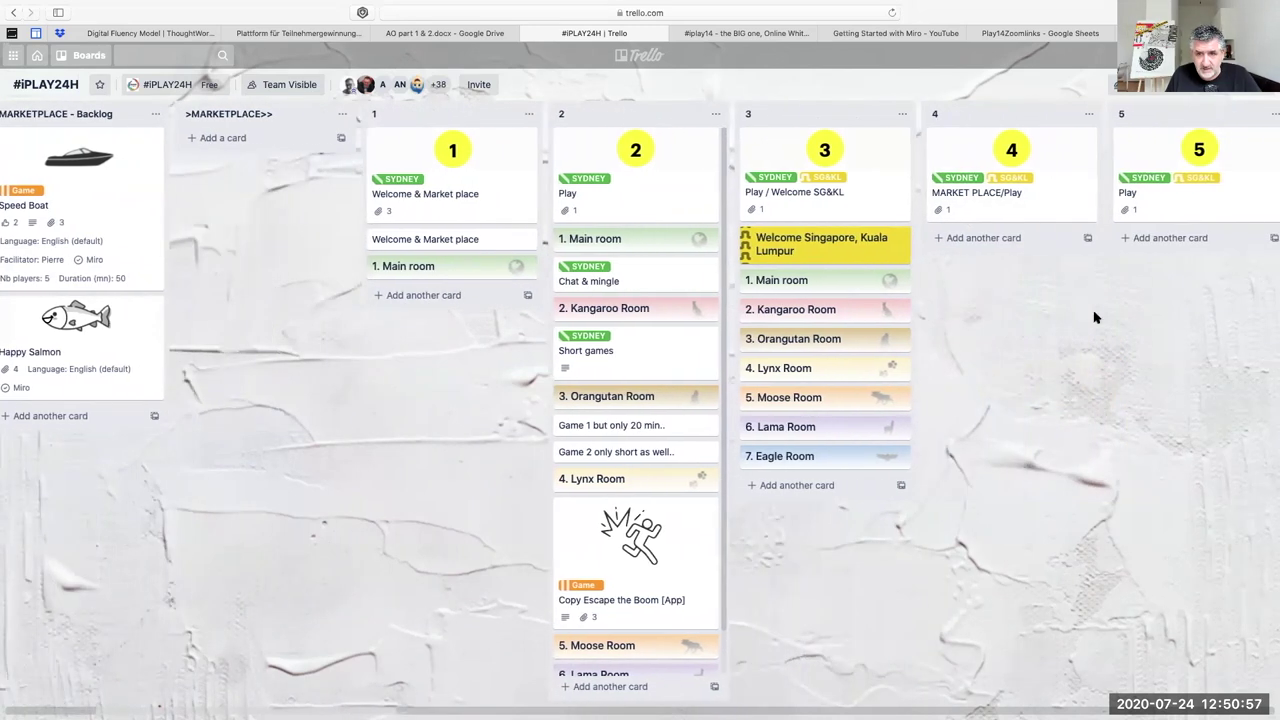
mouse_move(597, 560)
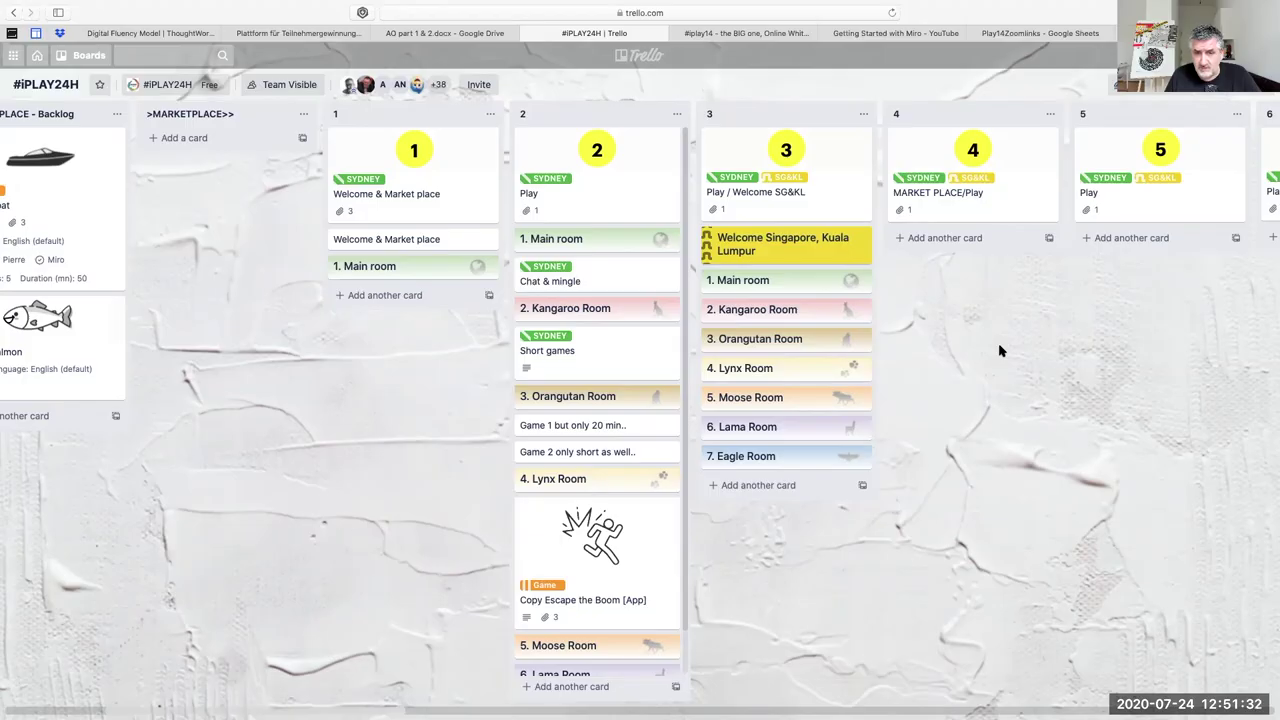
mouse_move(743, 560)
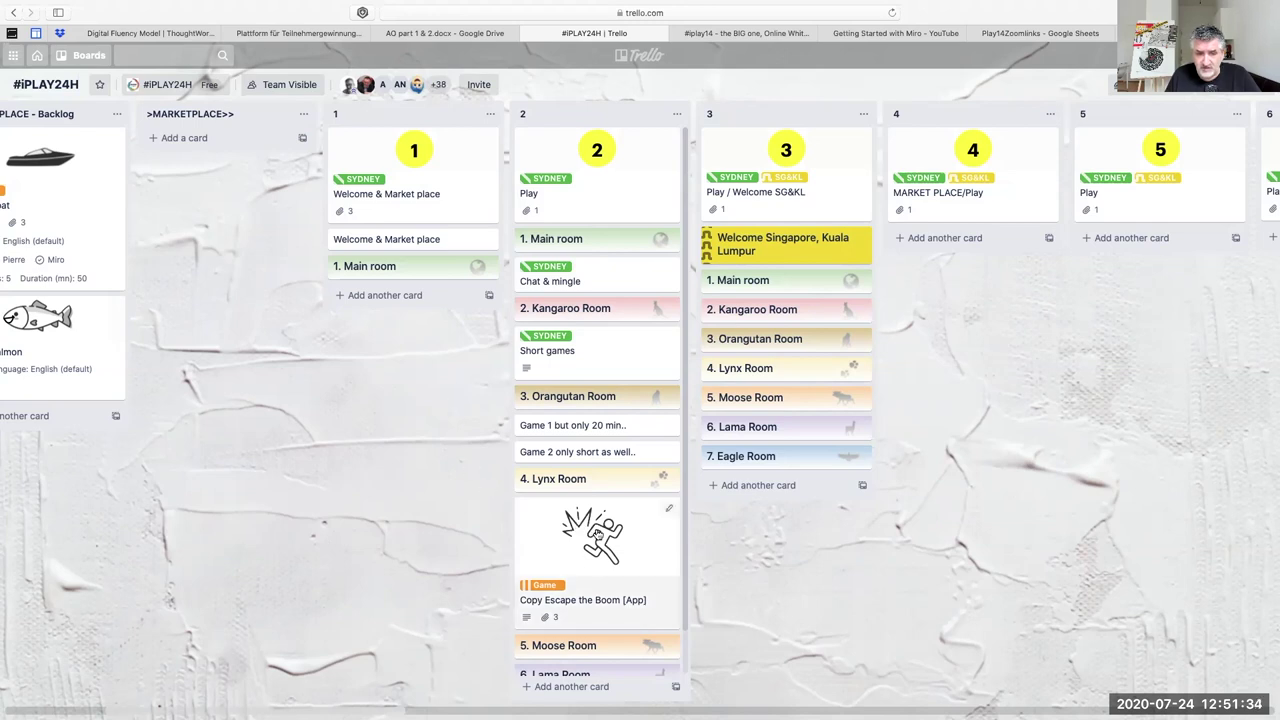
Step: Open the Copy Escape the Boom [App] card in list 2 and leave it with one vote
left_click(597, 535)
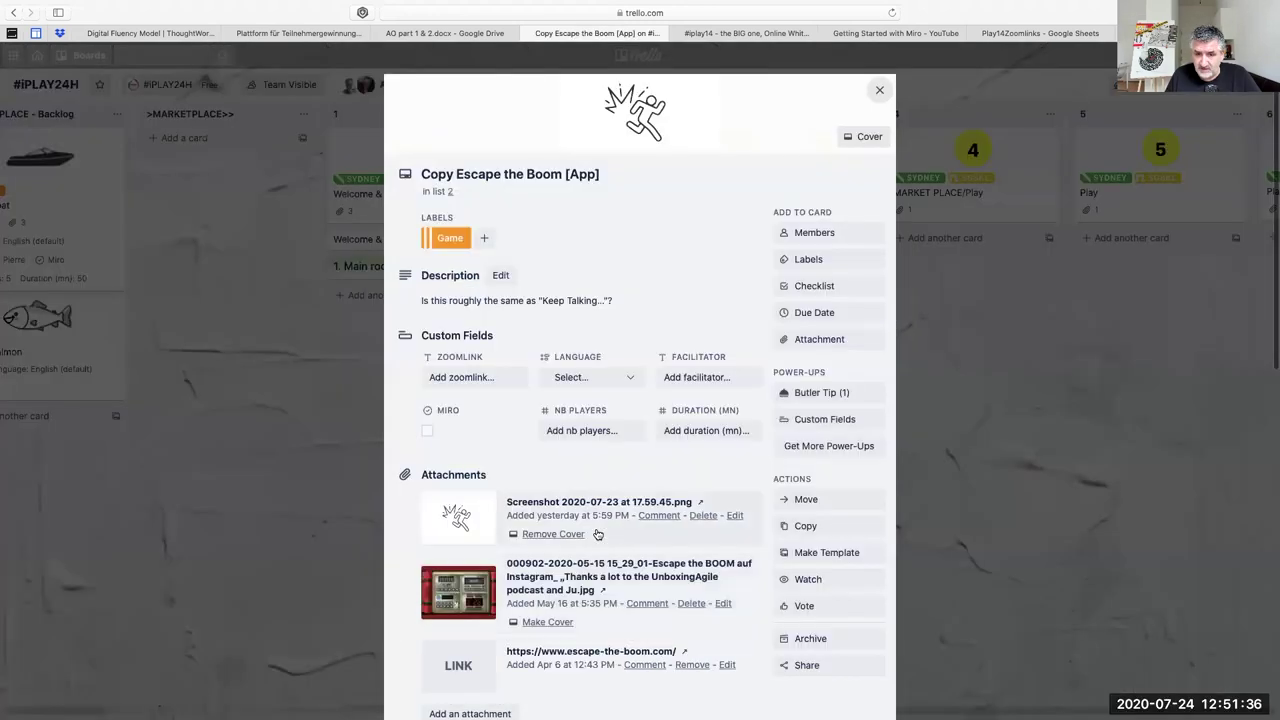
left_click(818, 608)
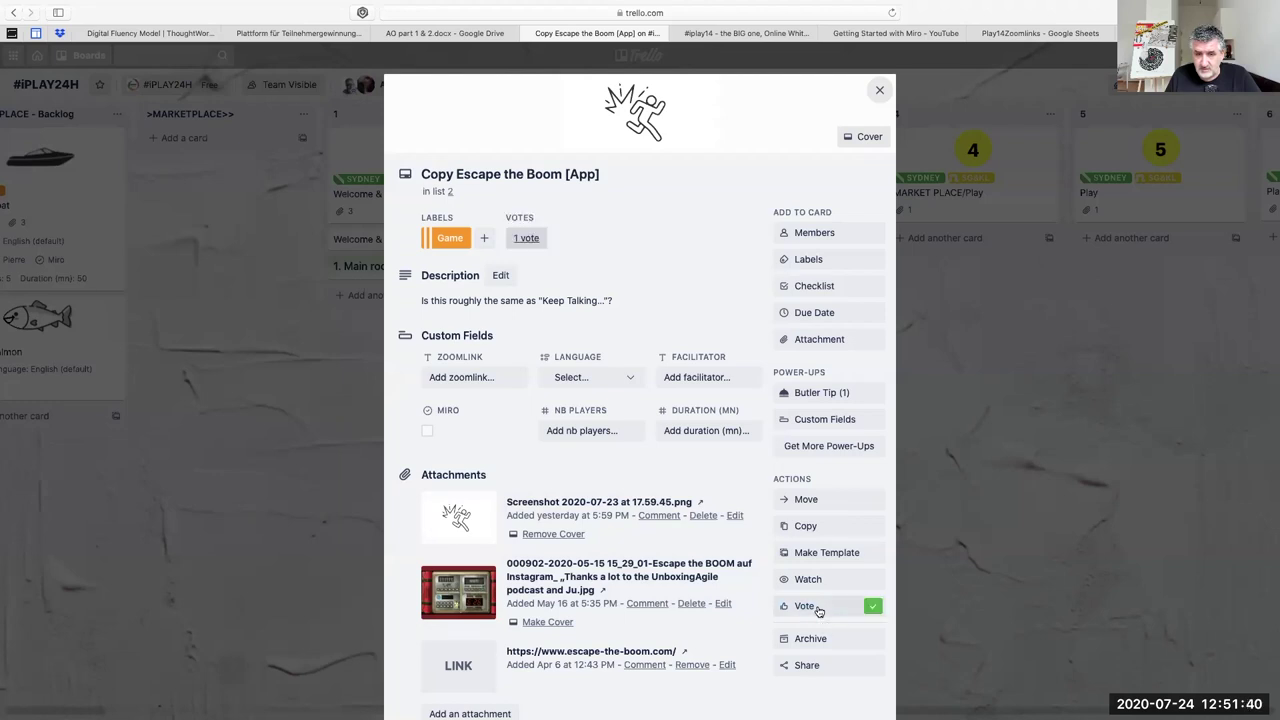
left_click(818, 608)
left_click(818, 608)
left_click(818, 608)
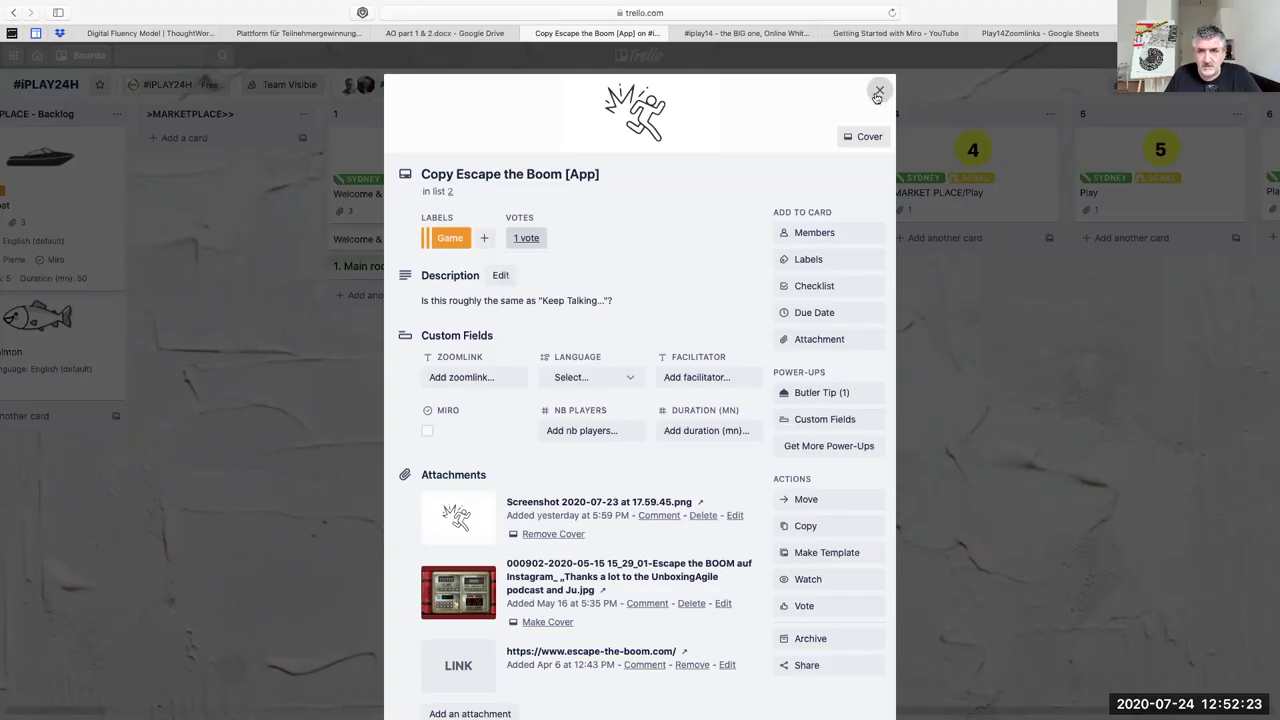
Step: Close the Escape the Boom card and scroll the board across all lists and back
left_click(877, 92)
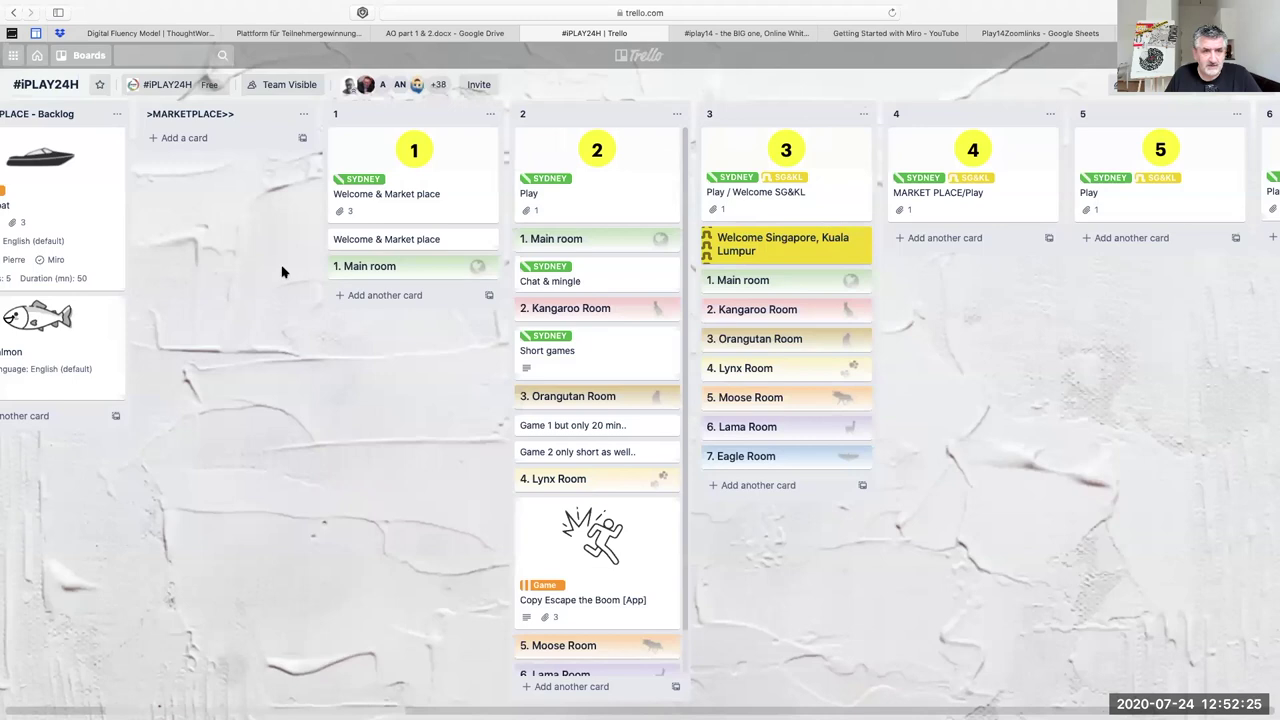
scroll(282, 271, "right", 2)
scroll(282, 271, "right", 3)
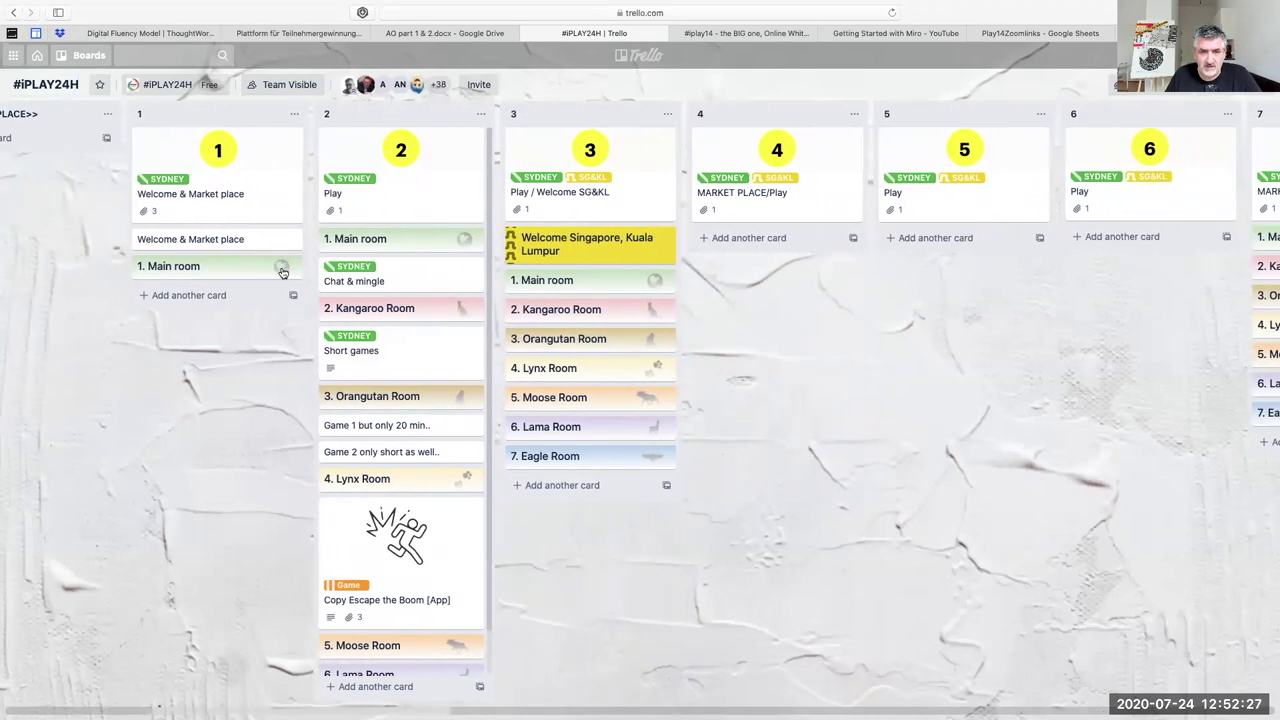
scroll(284, 273, "left", 1)
scroll(284, 273, "right", 1)
scroll(284, 273, "right", 3)
scroll(284, 273, "right", 1)
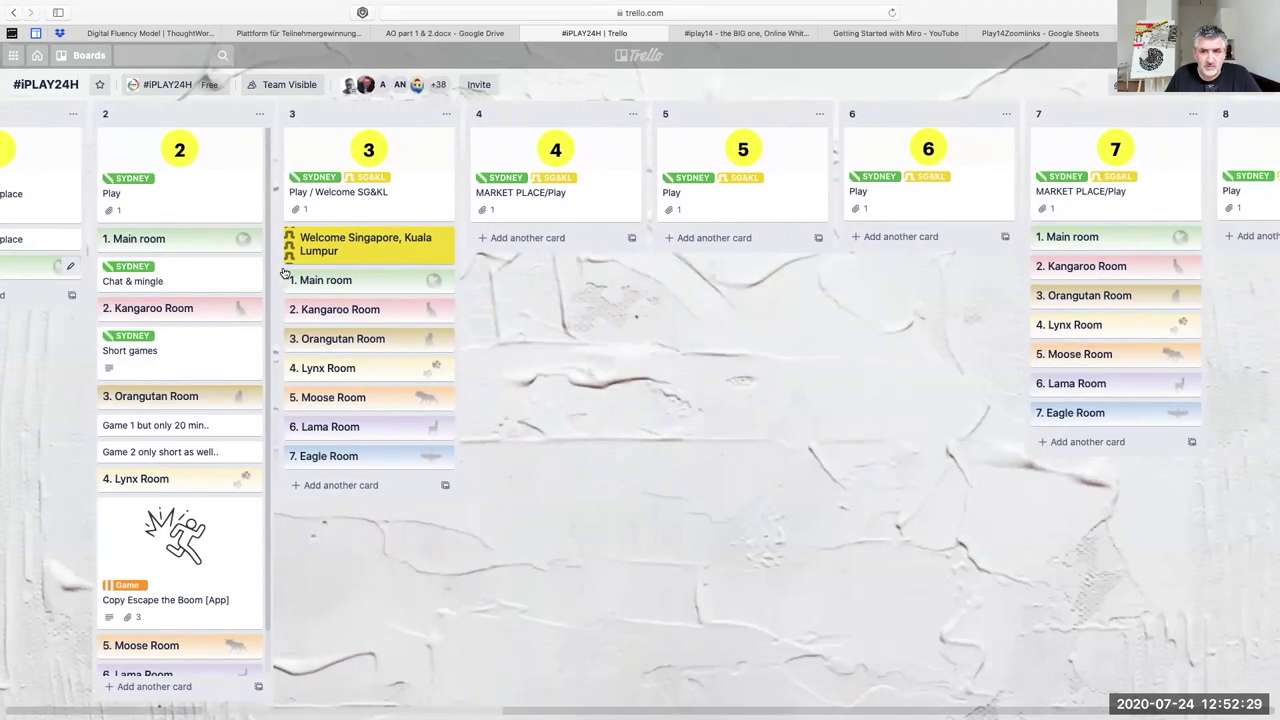
scroll(284, 273, "right", 2)
scroll(284, 273, "right", 5)
scroll(284, 273, "right", 3)
scroll(284, 273, "right", 5)
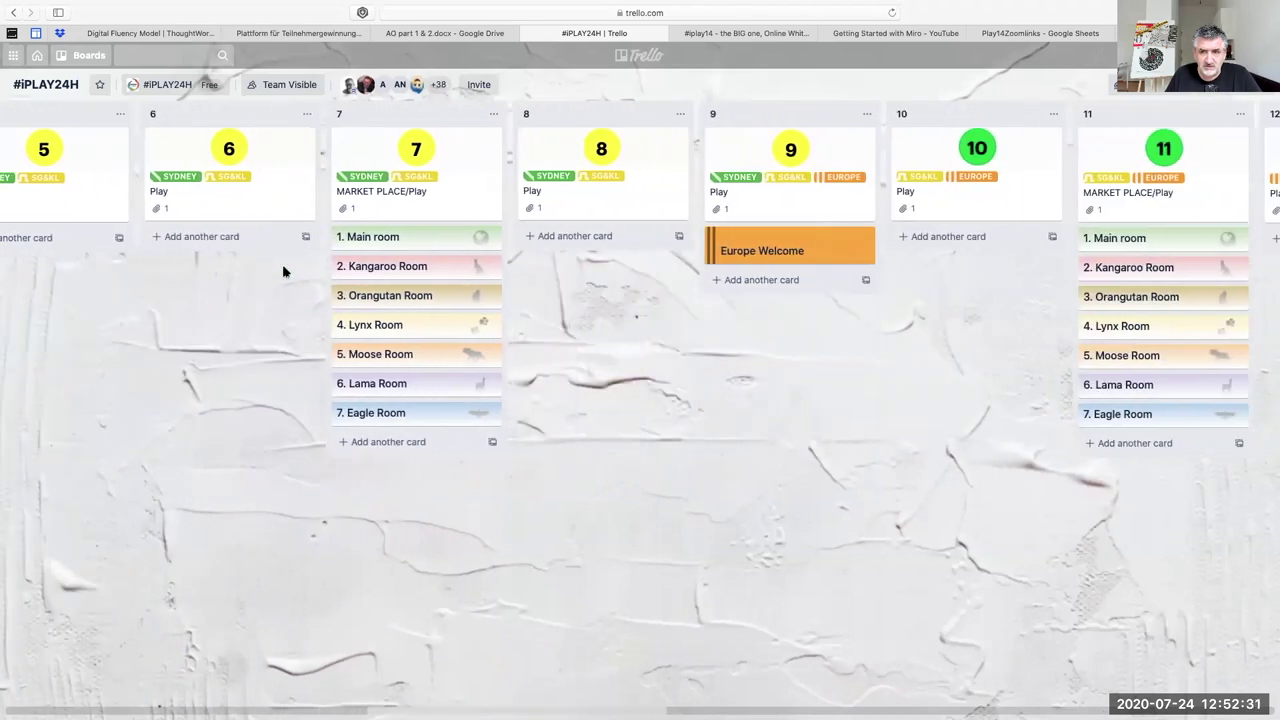
scroll(284, 273, "right", 4)
scroll(284, 273, "right", 5)
scroll(284, 273, "right", 7)
scroll(284, 273, "right", 6)
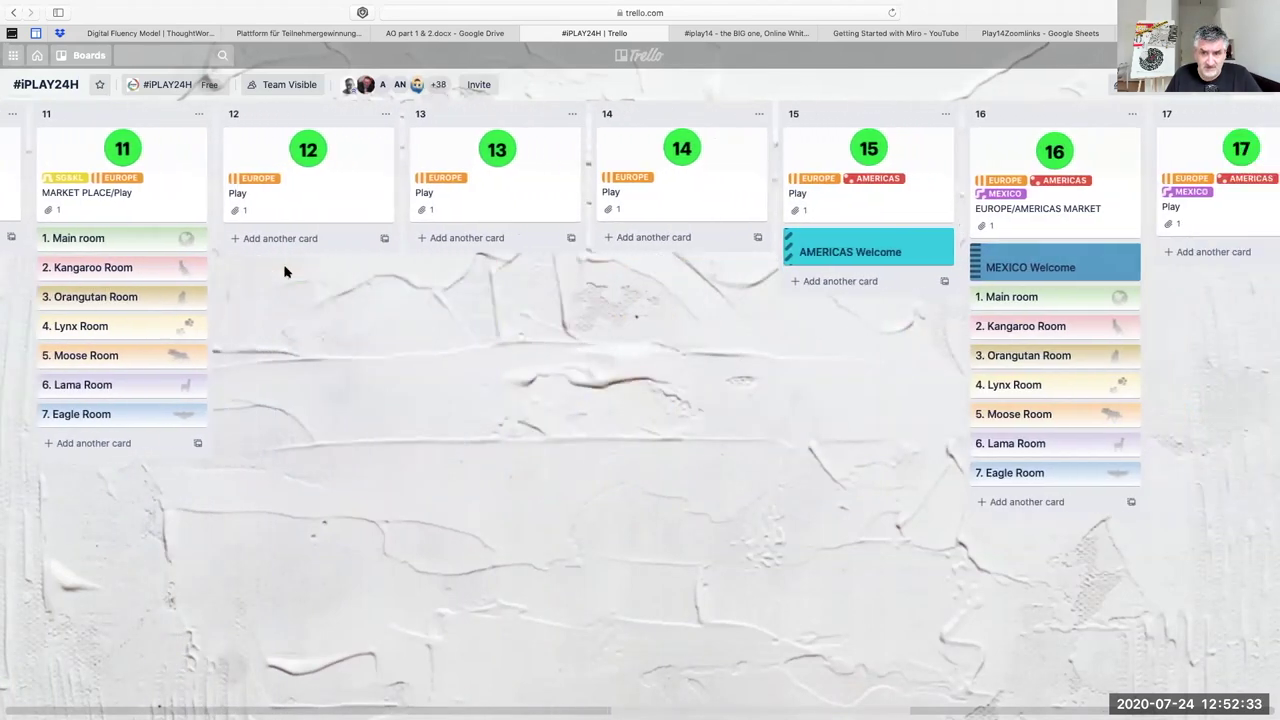
scroll(284, 271, "right", 6)
scroll(284, 271, "right", 6)
scroll(284, 271, "right", 6)
scroll(284, 271, "right", 4)
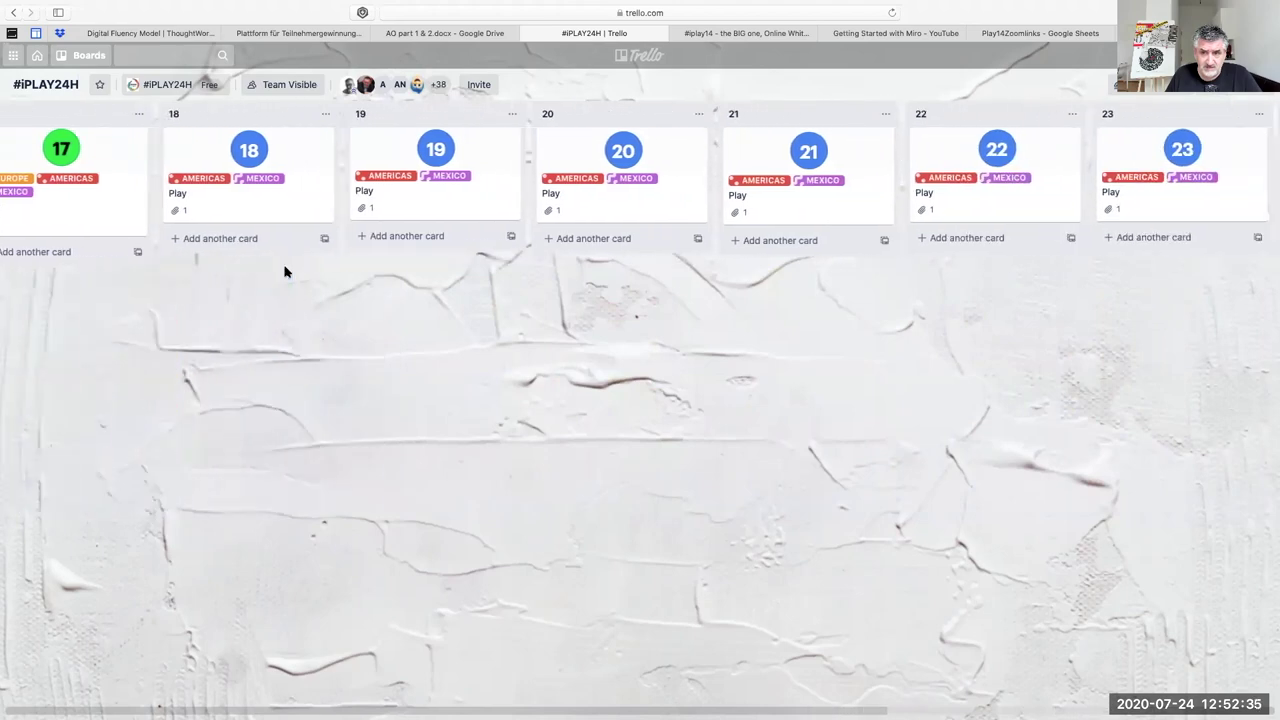
scroll(284, 271, "right", 5)
scroll(284, 271, "right", 3)
scroll(284, 271, "left", 10)
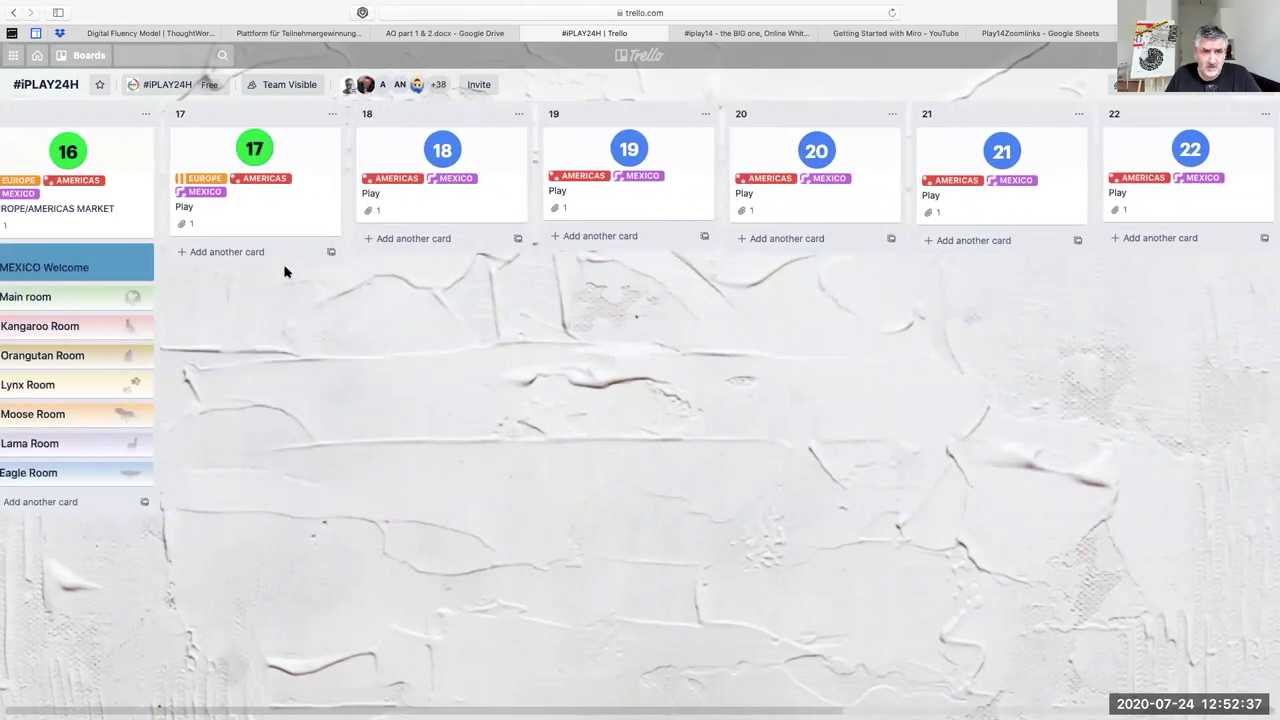
scroll(284, 271, "left", 15)
scroll(284, 271, "left", 10)
scroll(284, 271, "left", 10)
scroll(284, 271, "left", 6)
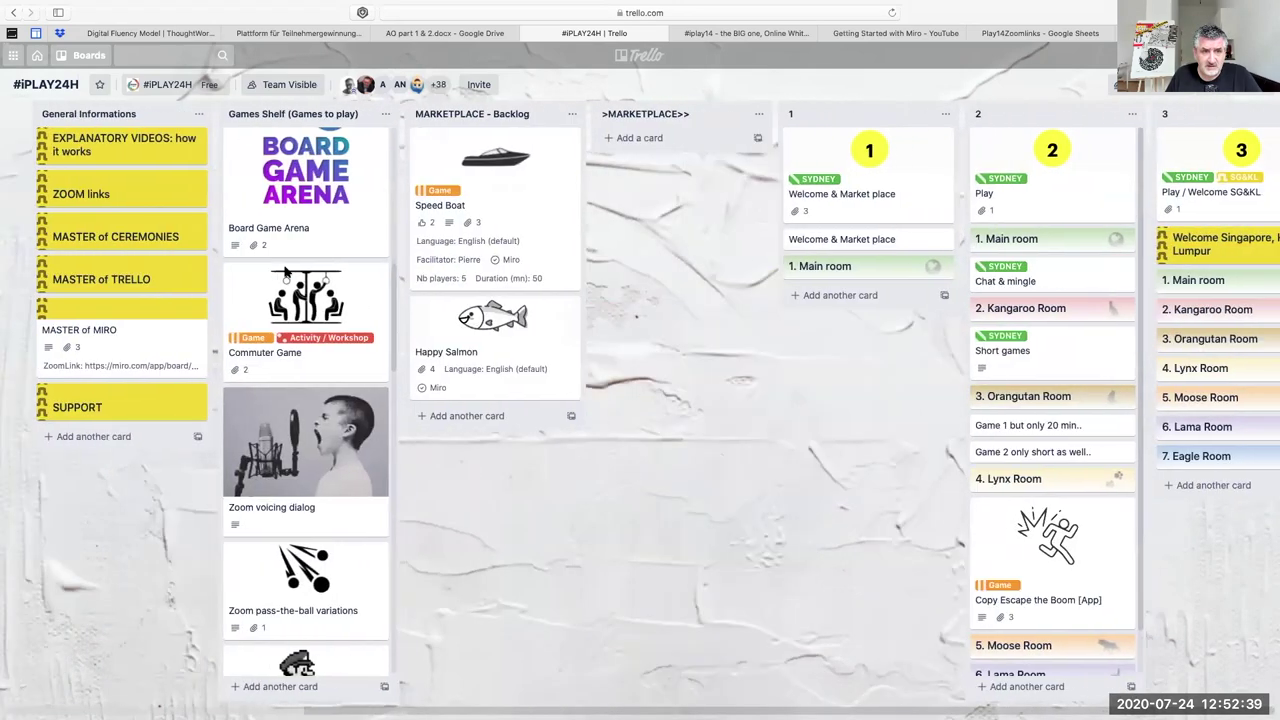